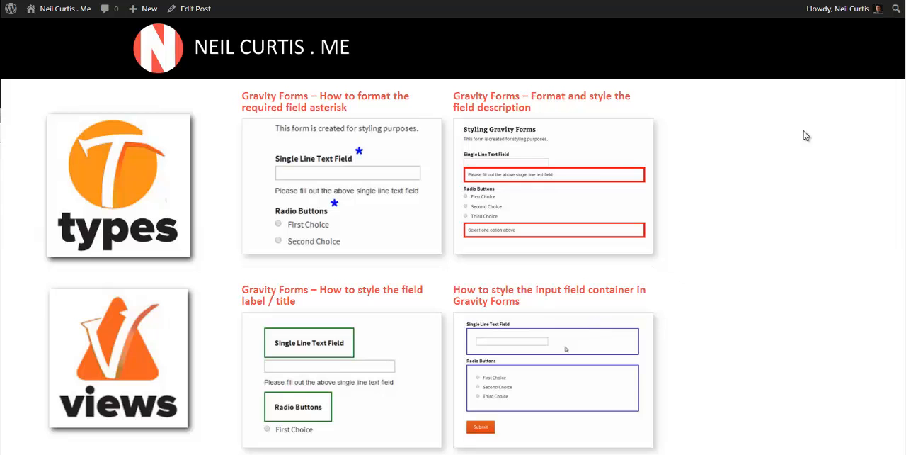
Examine the two-column grid of Gravity Forms guides under the Specific Formatting & Styling heading
scroll(850, 127, "down", 3)
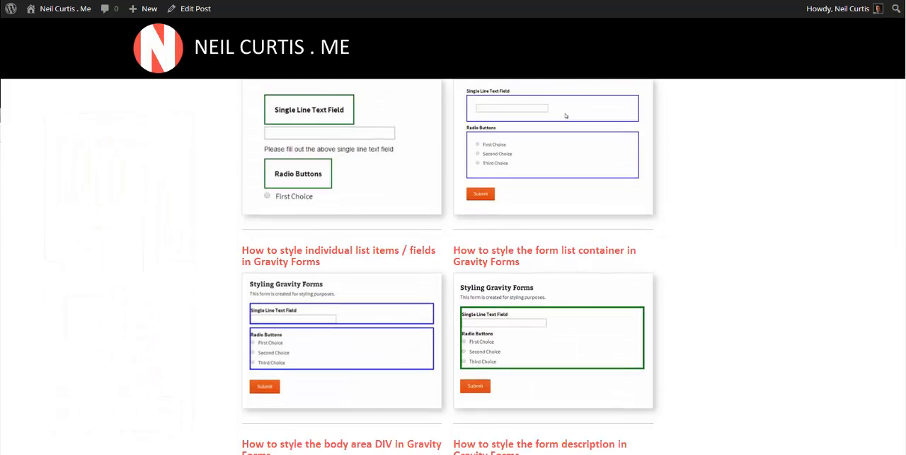
scroll(453, 266, "down", 3)
scroll(453, 266, "up", 6)
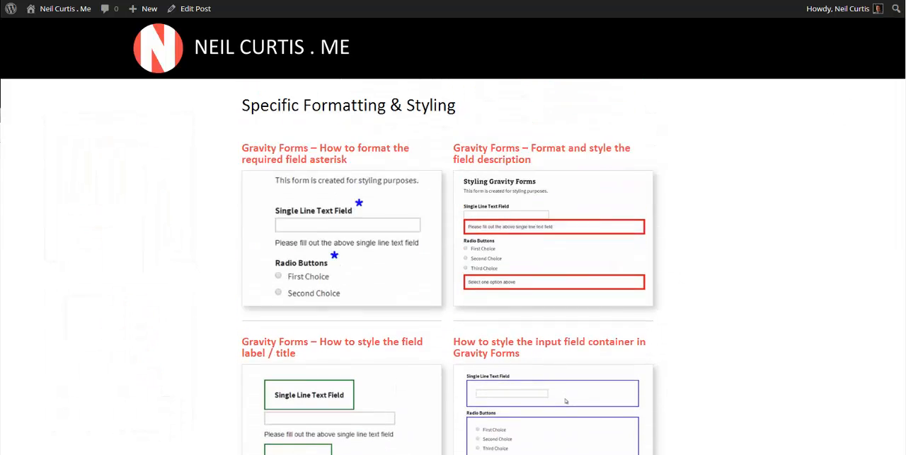
scroll(453, 266, "down", 1)
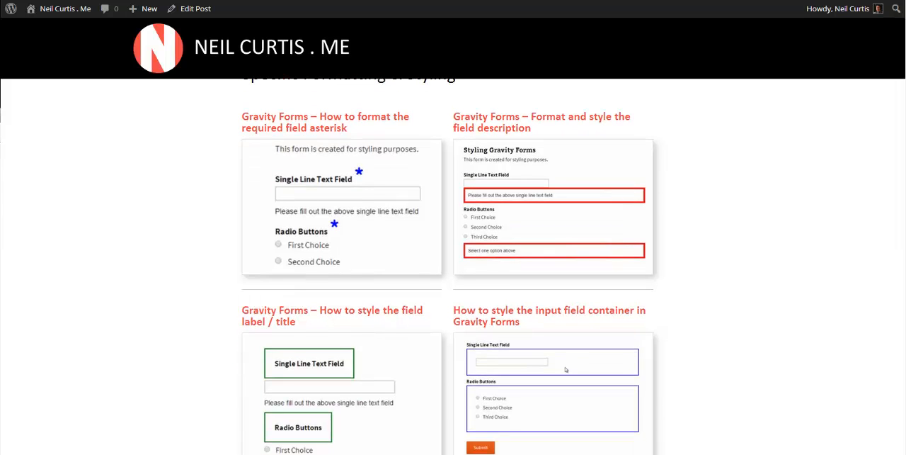
scroll(453, 267, "up", 2)
scroll(453, 266, "down", 1)
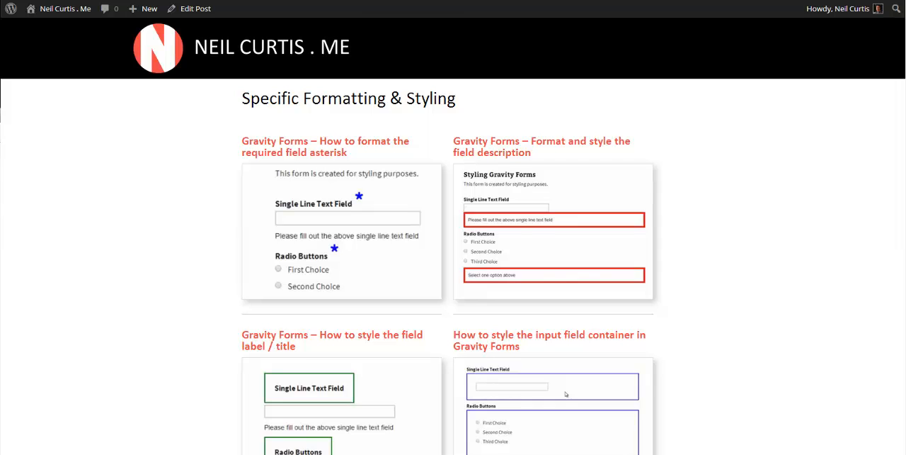
scroll(450, 272, "down", 1)
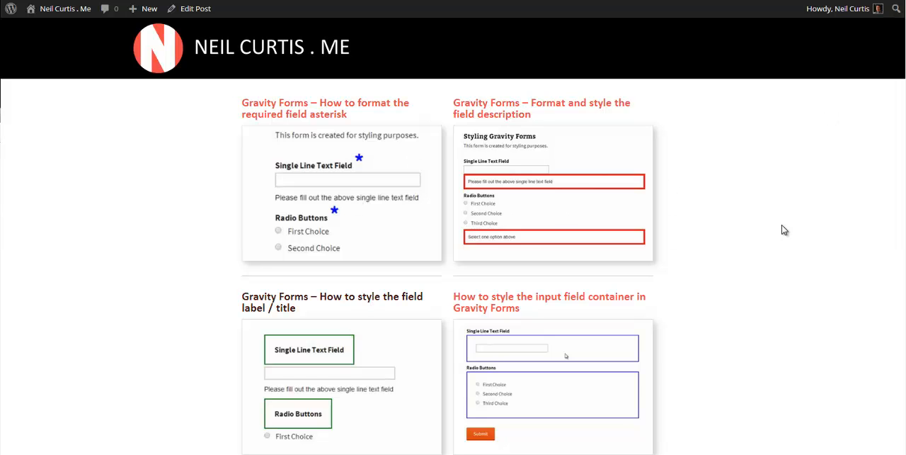
scroll(587, 247, "down", 2)
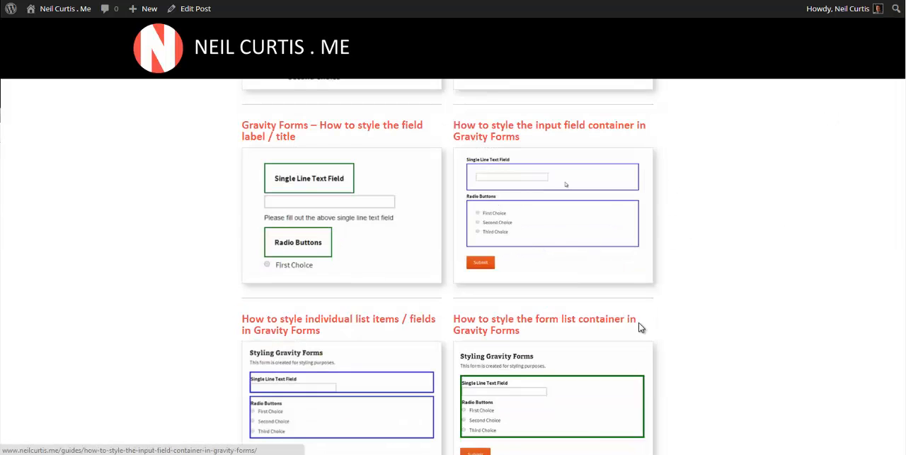
scroll(679, 301, "down", 3)
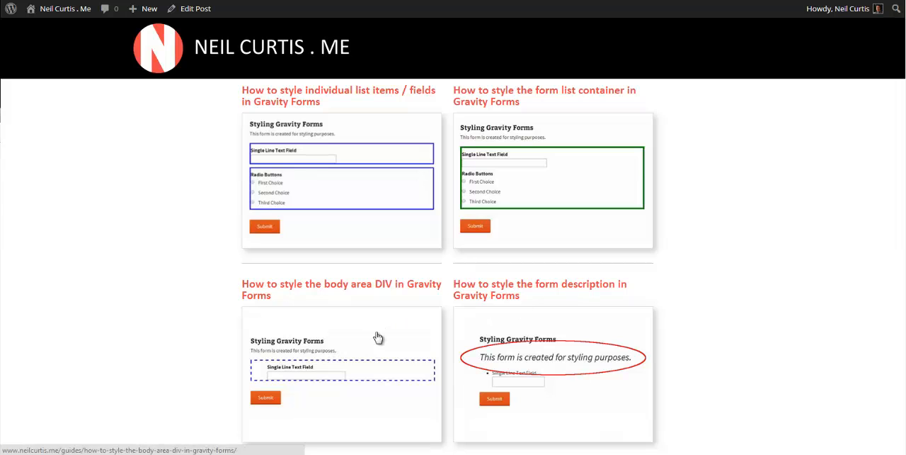
scroll(653, 275, "down", 3)
scroll(630, 293, "up", 4)
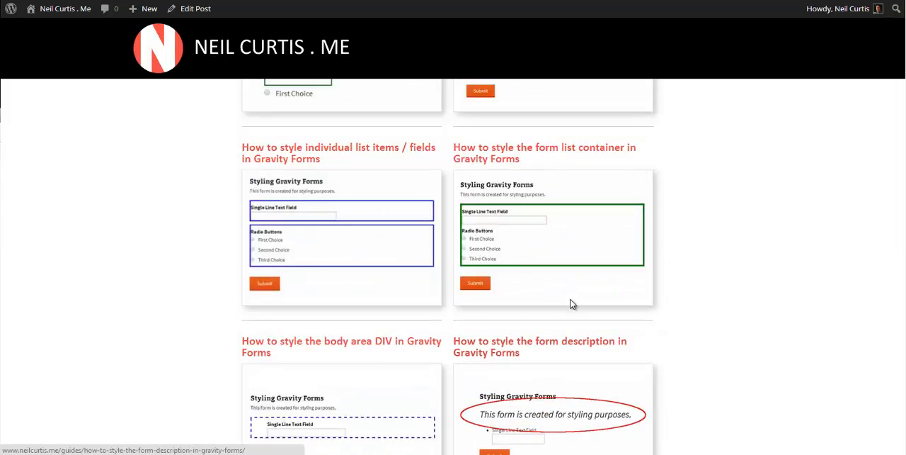
scroll(572, 304, "up", 5)
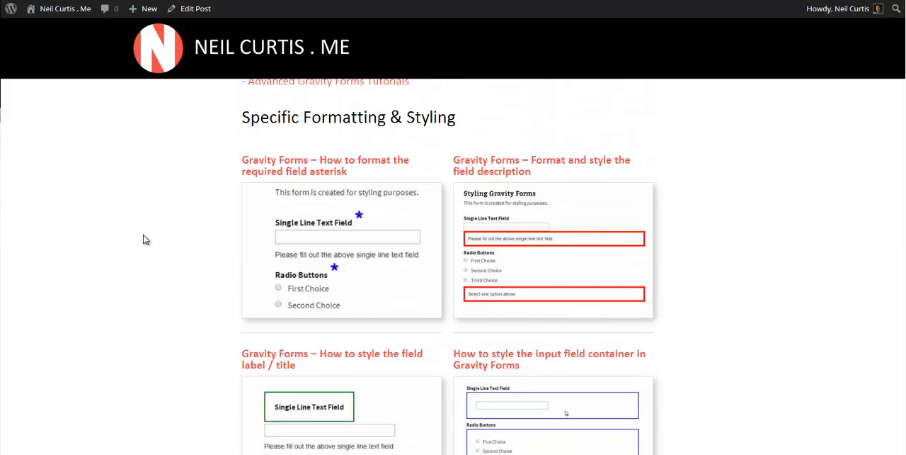
scroll(900, 136, "down", 1)
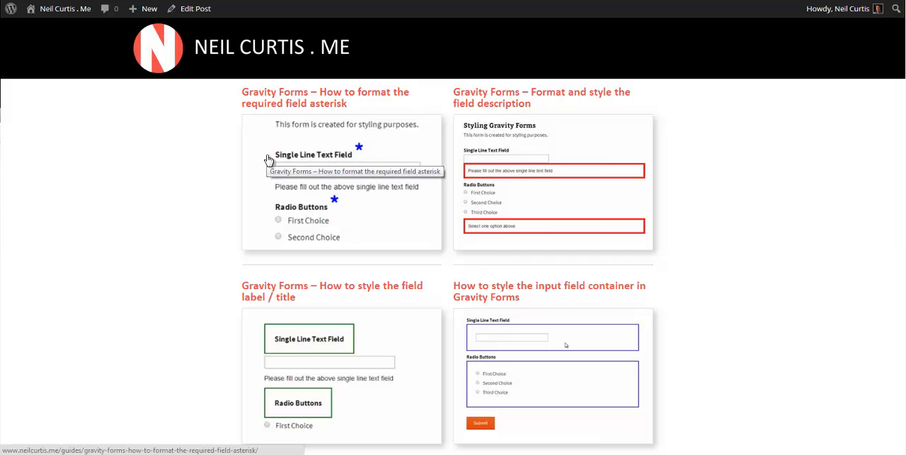
Open the guide on formatting the required field asterisk, look through its content, and return to the guide grid
left_click(345, 228)
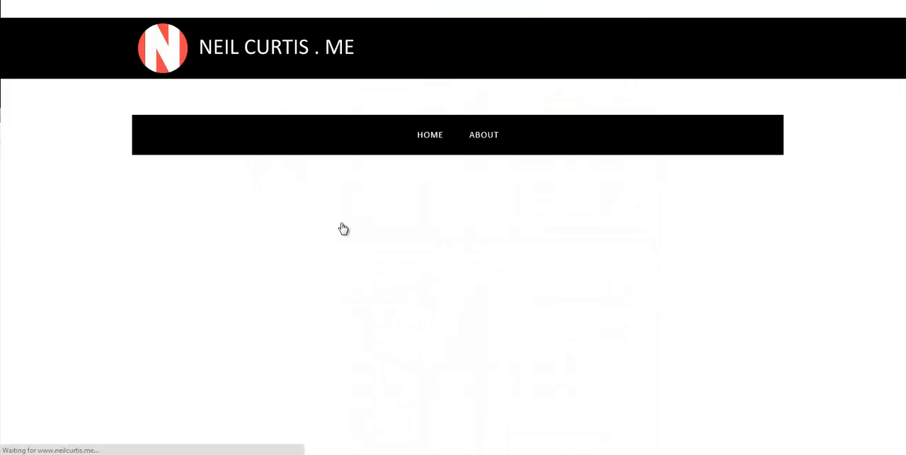
scroll(454, 228, "down", 4)
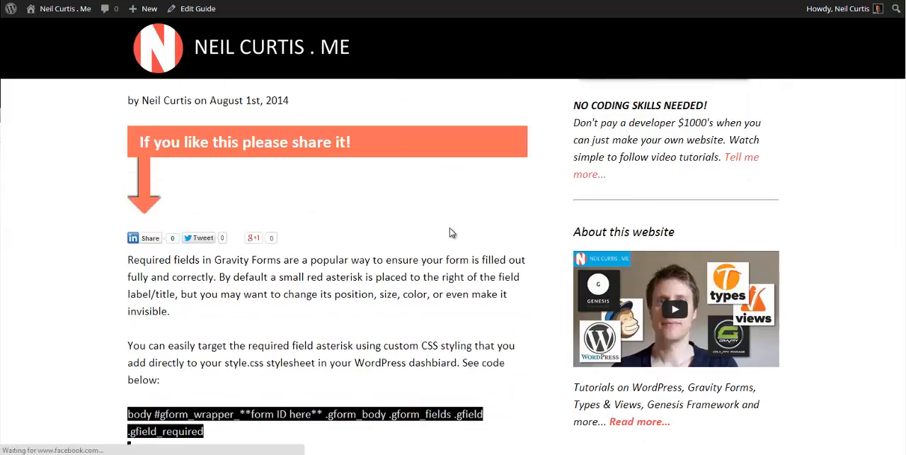
scroll(449, 234, "down", 12)
scroll(449, 235, "up", 6)
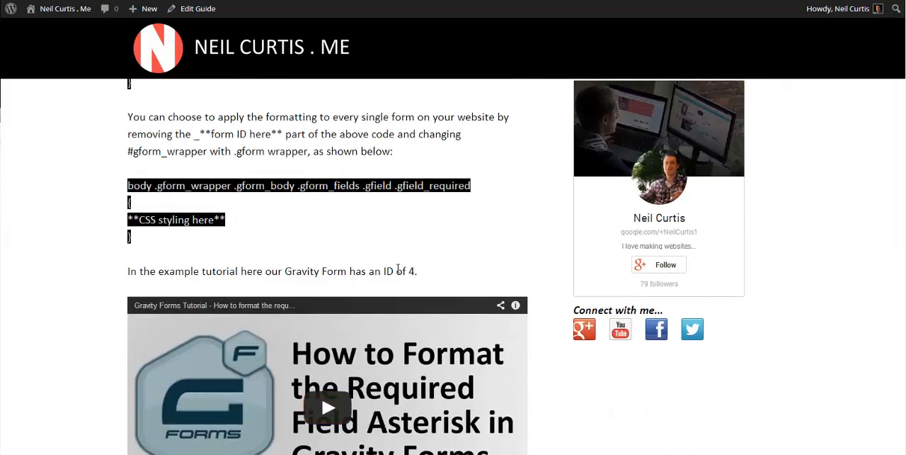
scroll(398, 270, "up", 6)
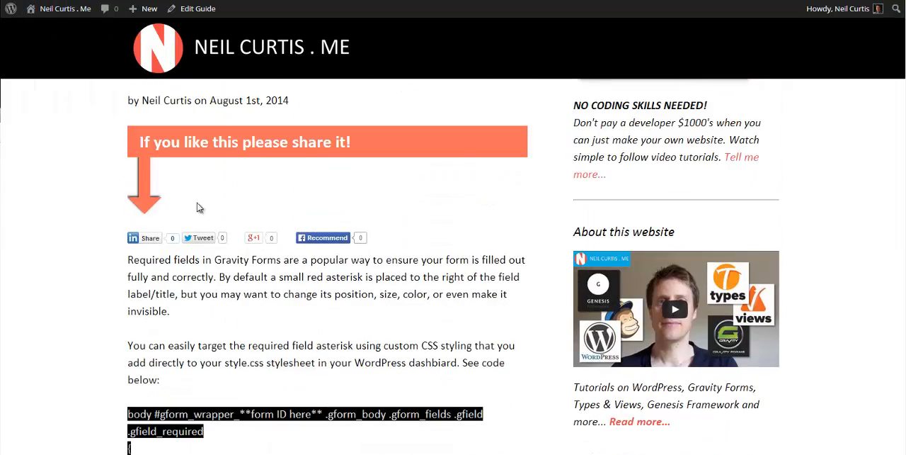
key("alt+Left")
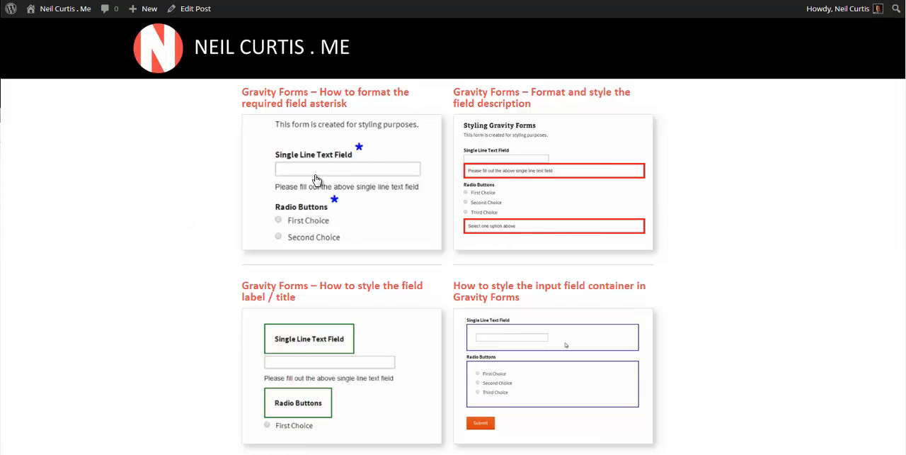
Look over the remaining Gravity Forms guides further down the two-column grid
scroll(735, 230, "down", 3)
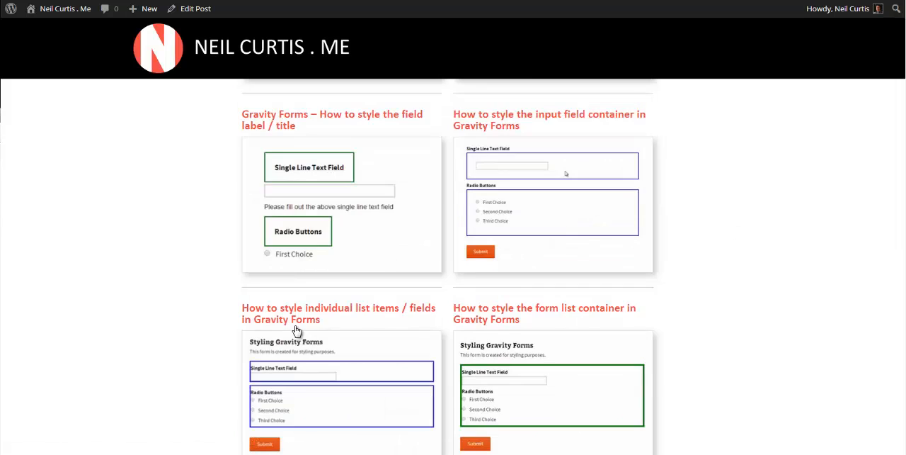
scroll(340, 403, "down", 3)
scroll(541, 293, "down", 1)
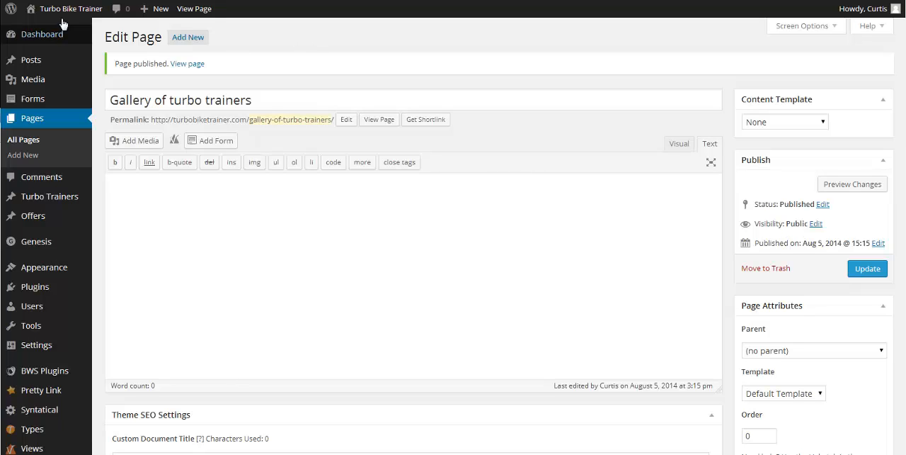
Open the Turbo Bike Trainer home page in a new tab and examine its single-column list of turbo trainers
right_click(81, 9)
left_click(128, 12)
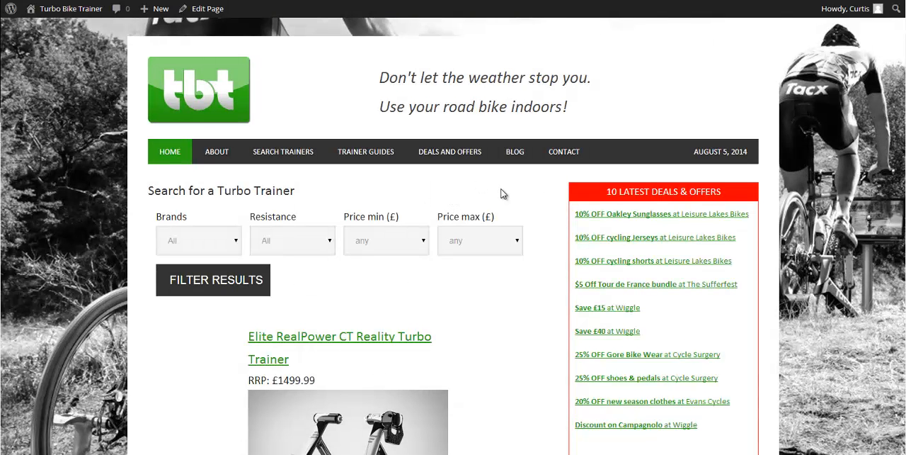
scroll(427, 191, "down", 6)
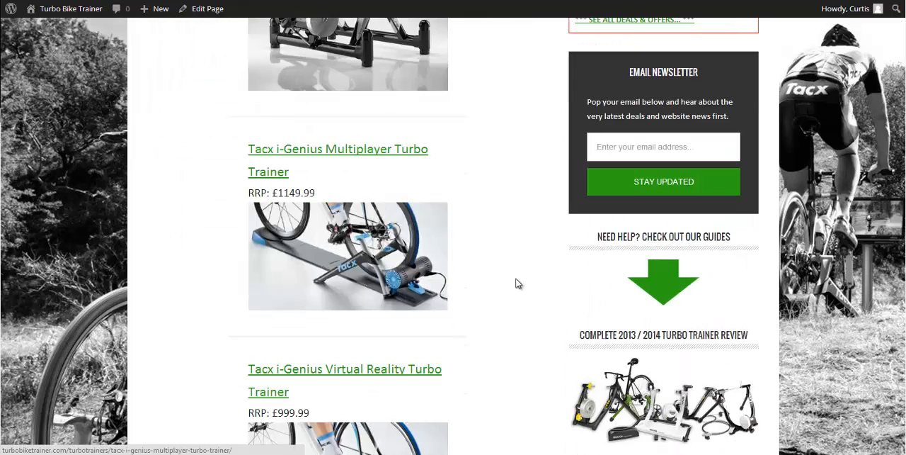
scroll(515, 283, "up", 5)
scroll(510, 290, "down", 1)
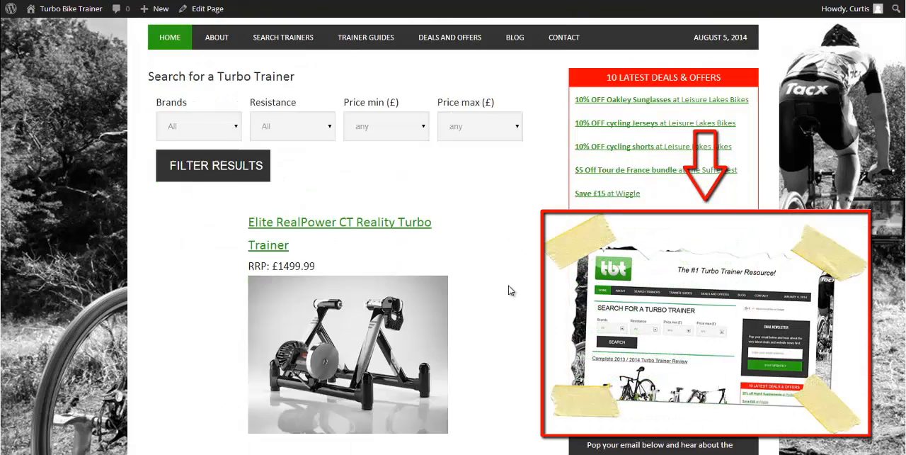
scroll(510, 289, "down", 2)
scroll(332, 209, "down", 4)
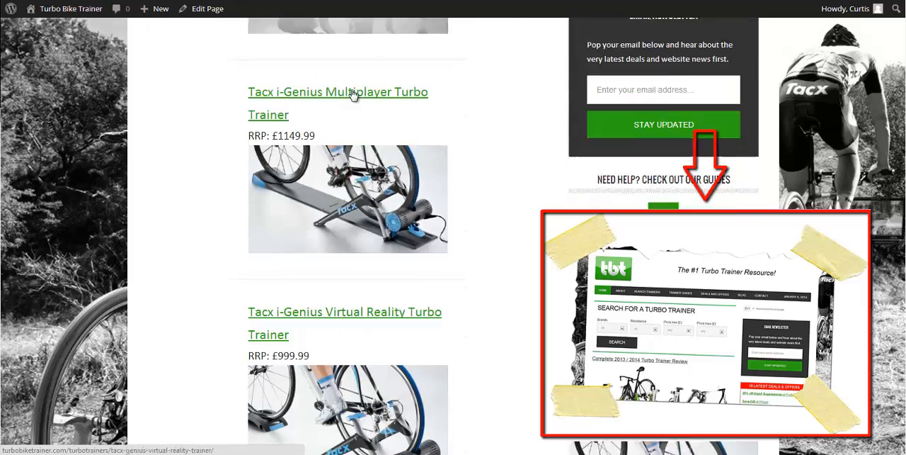
scroll(333, 199, "up", 4)
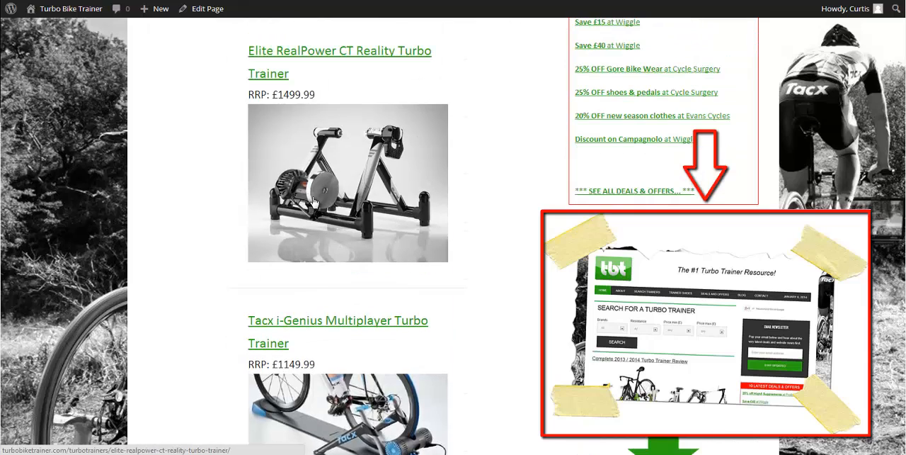
Open the Elite RealPower CT Reality Turbo Trainer page, review its specifications, retailer prices and description, and return to the trainer list
left_click(315, 202)
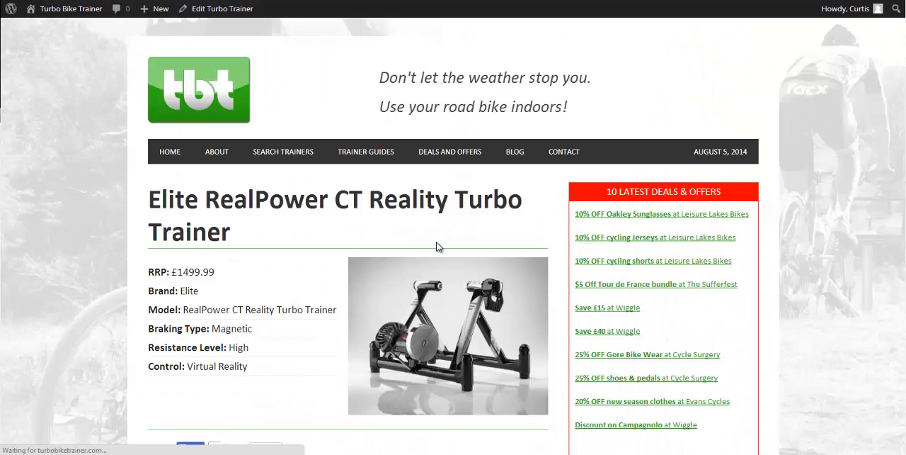
scroll(436, 246, "down", 2)
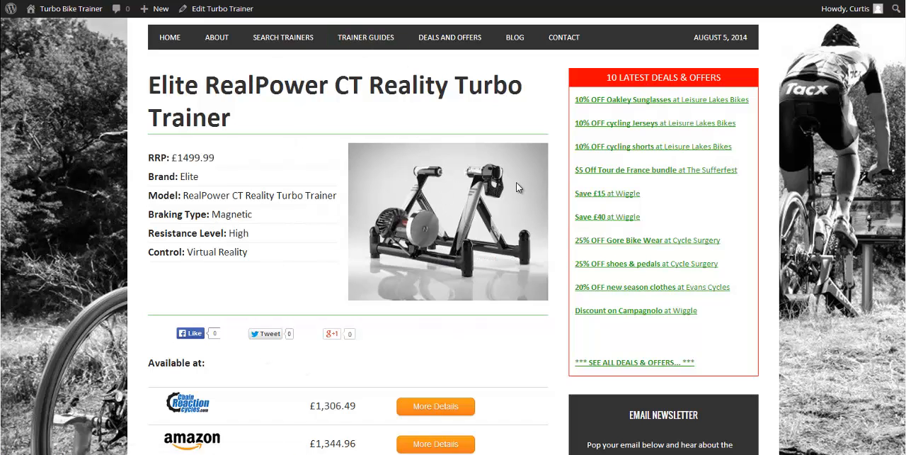
scroll(249, 262, "down", 2)
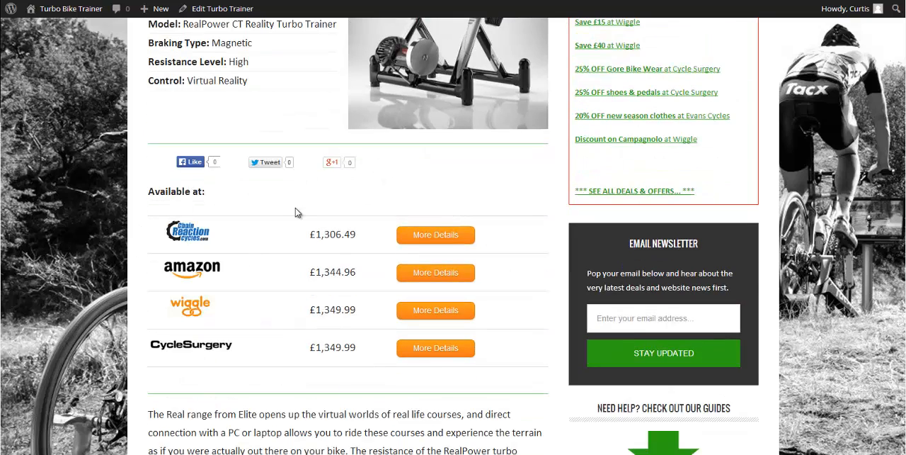
scroll(281, 269, "down", 2)
scroll(409, 114, "up", 2)
scroll(410, 103, "down", 1)
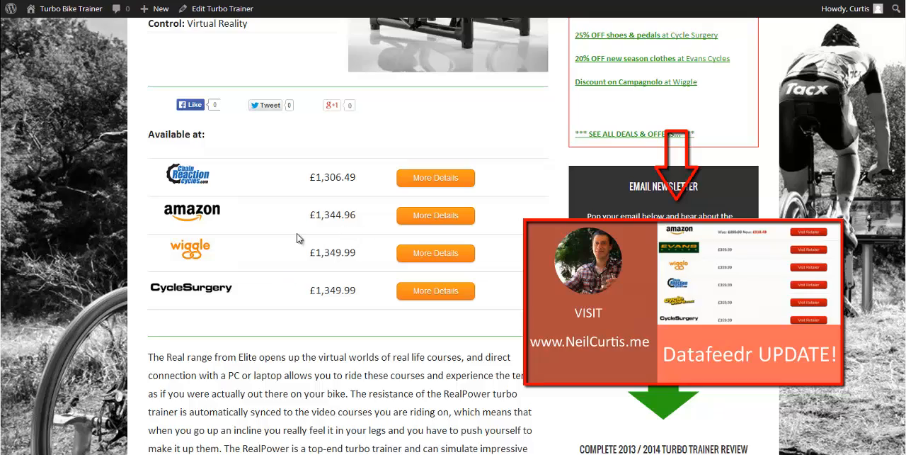
scroll(306, 227, "down", 5)
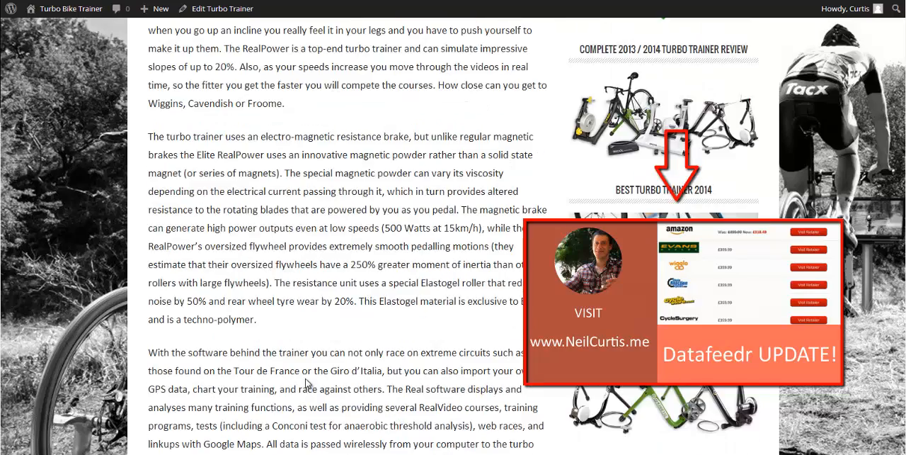
scroll(309, 383, "up", 10)
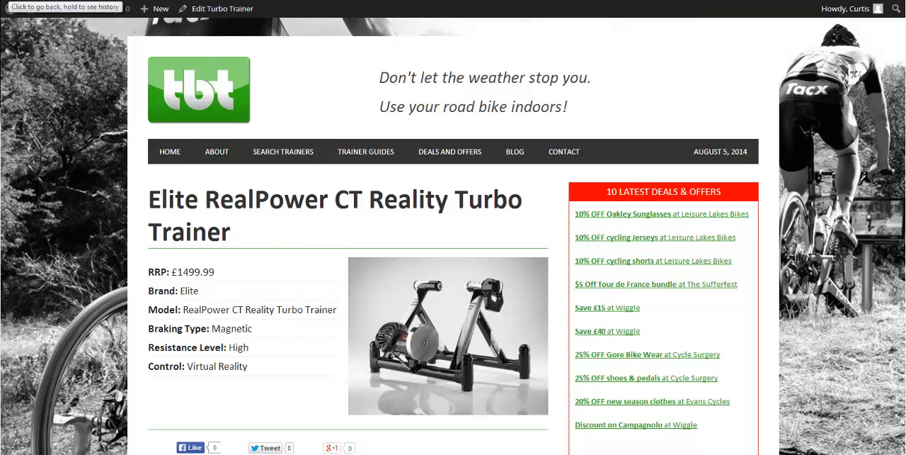
key("alt+Left")
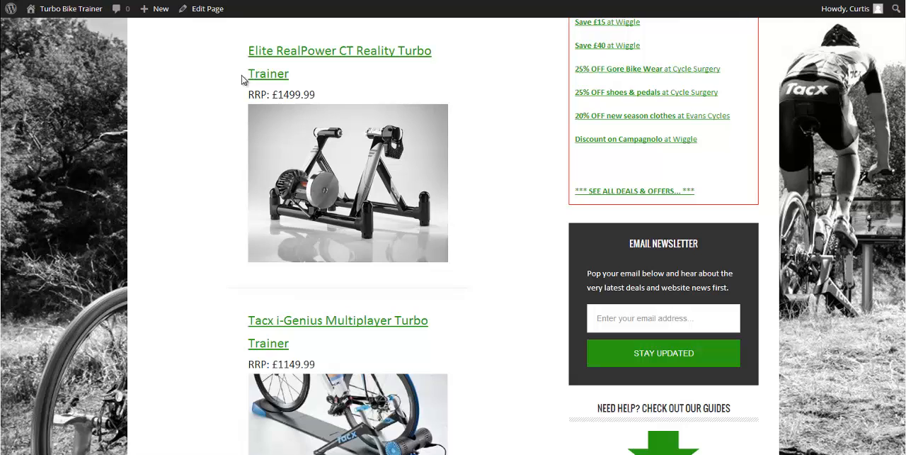
Go back to the Gallery of turbo trainers page editor and open the site's list of Views
key("alt+Left")
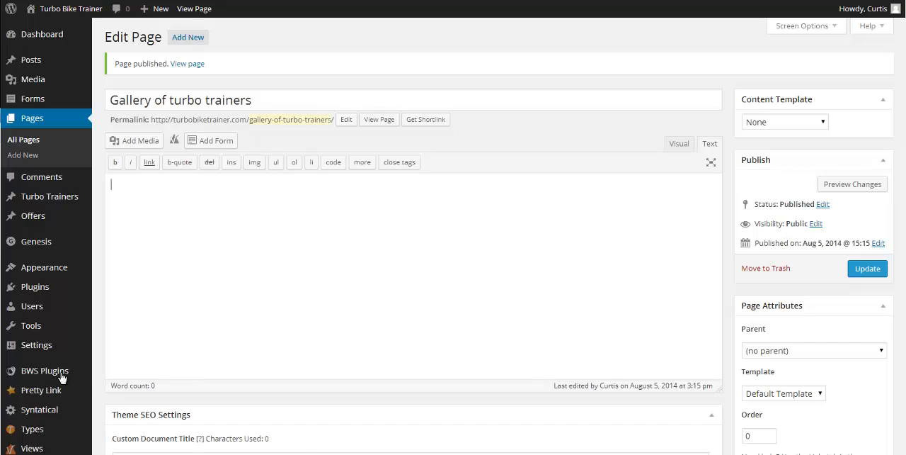
scroll(65, 258, "down", 3)
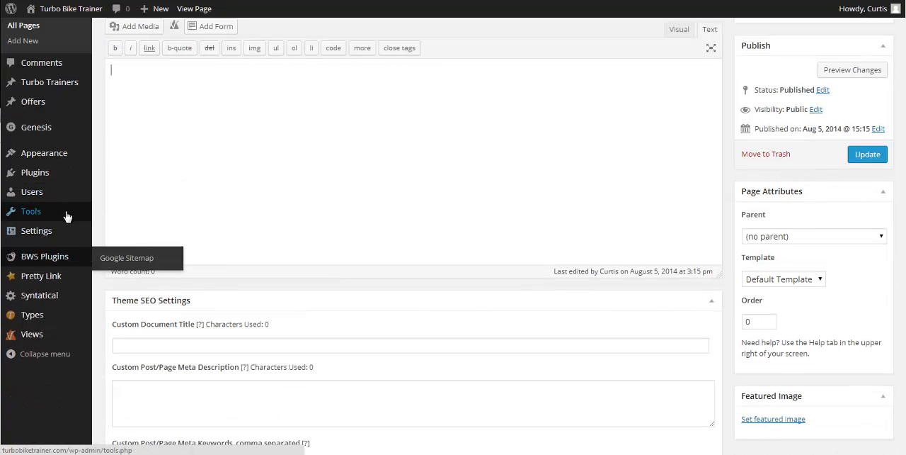
mouse_move(47, 345)
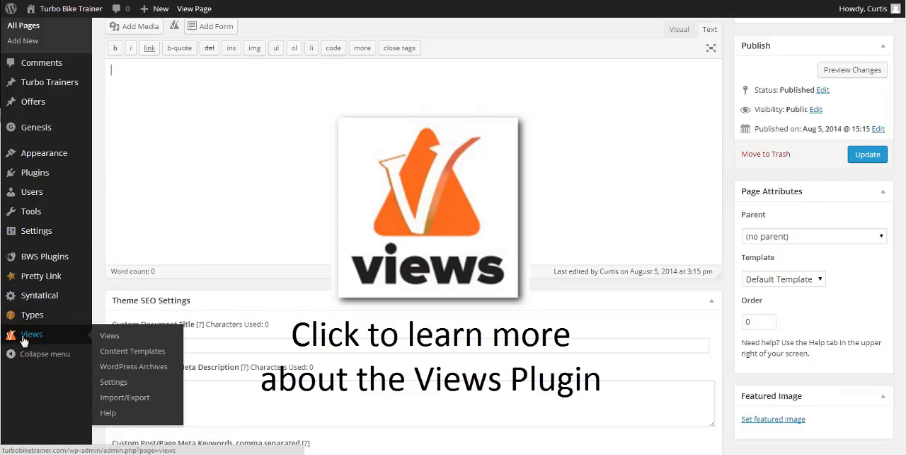
left_click(113, 340)
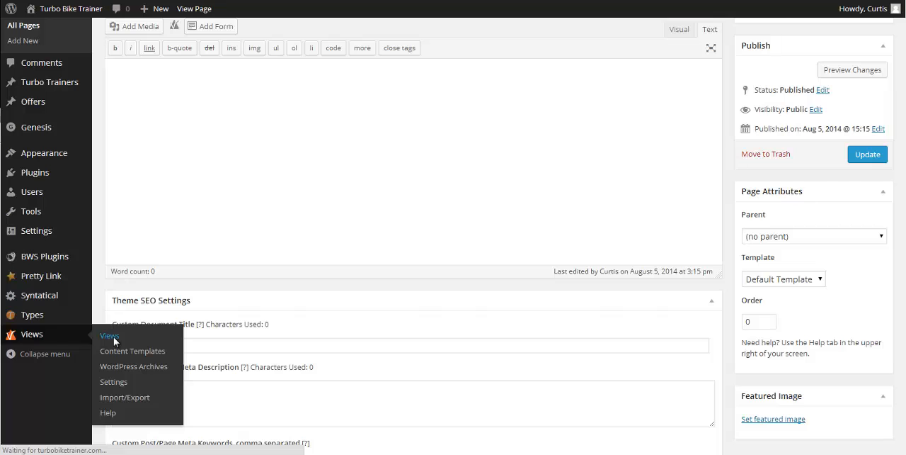
scroll(255, 223, "down", 2)
scroll(206, 283, "up", 2)
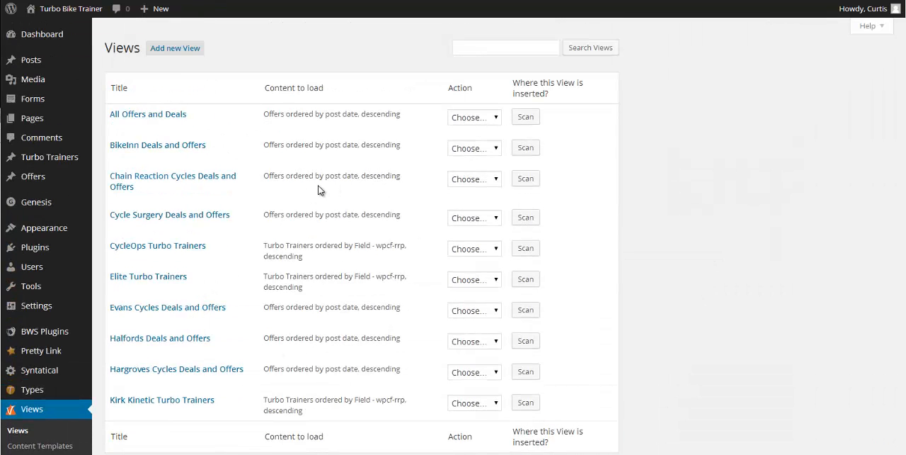
Create a new View named Turbo Trainer Gallery that displays all results
left_click(173, 51)
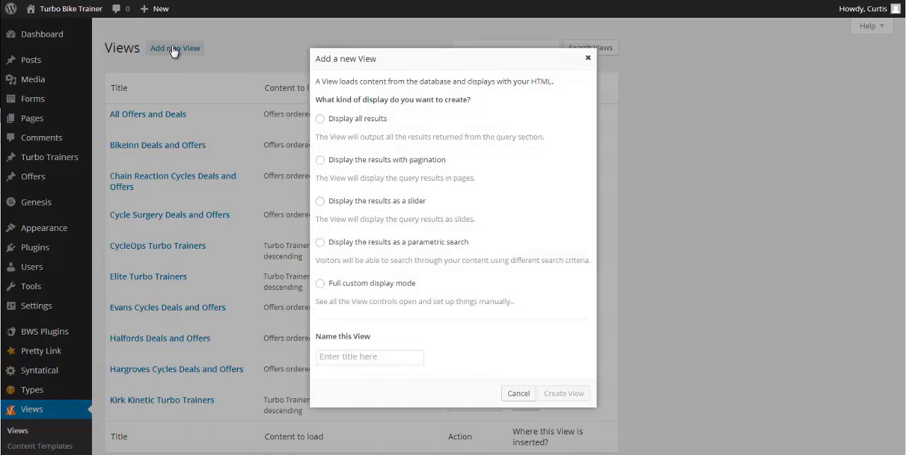
left_click(320, 120)
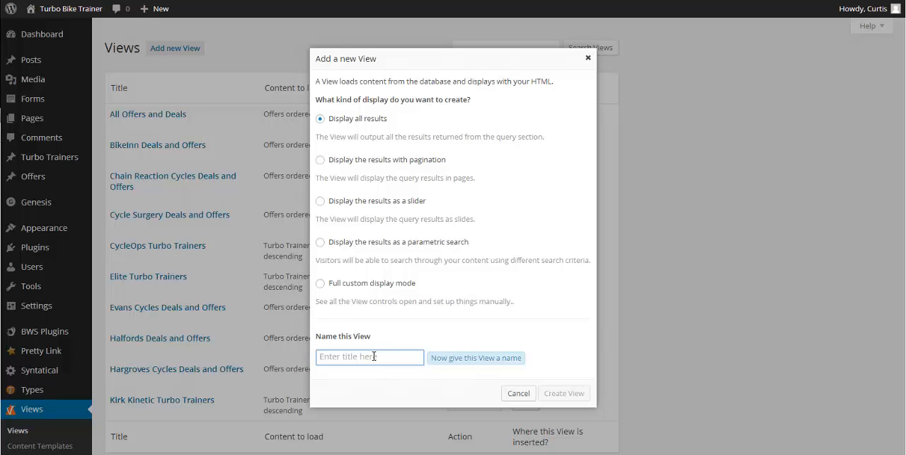
type("Turbo Trainer Gallery")
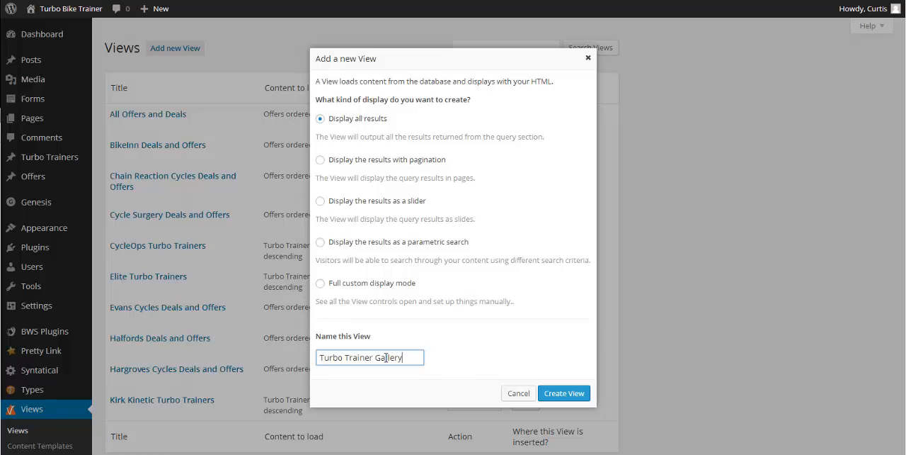
left_click(564, 393)
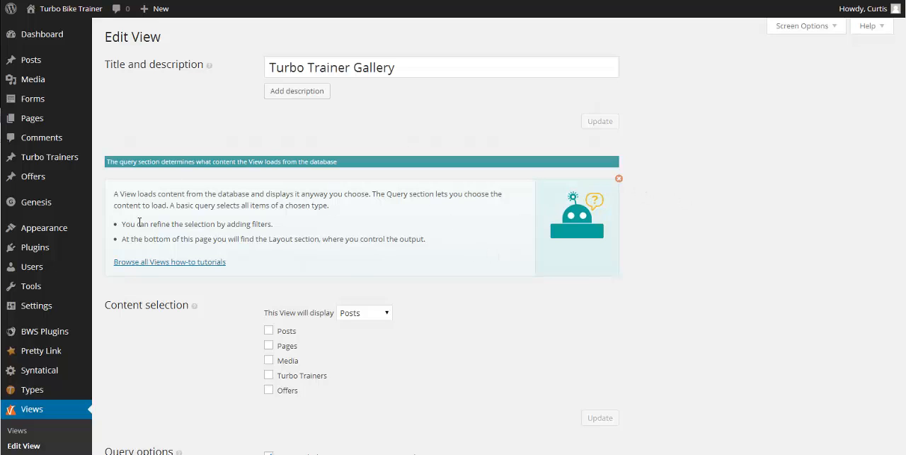
Dismiss the query section's help box and set the View's content selection to Turbo Trainers
left_click(619, 179)
scroll(563, 227, "down", 1)
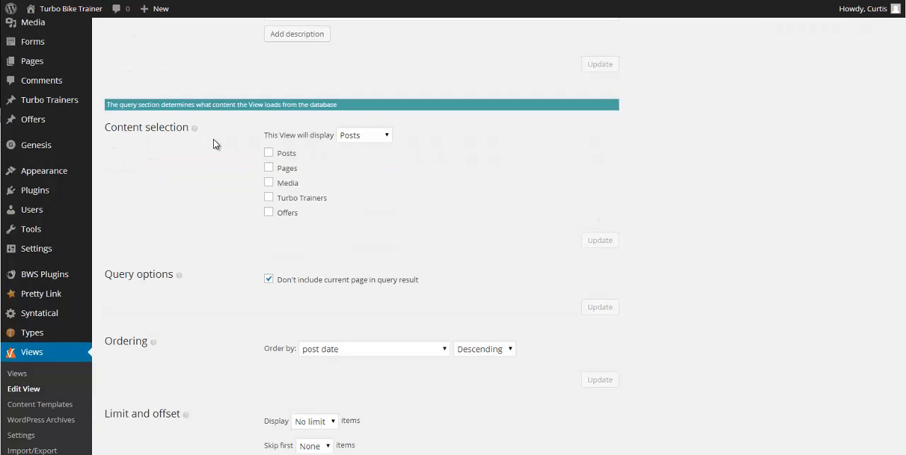
left_click(269, 198)
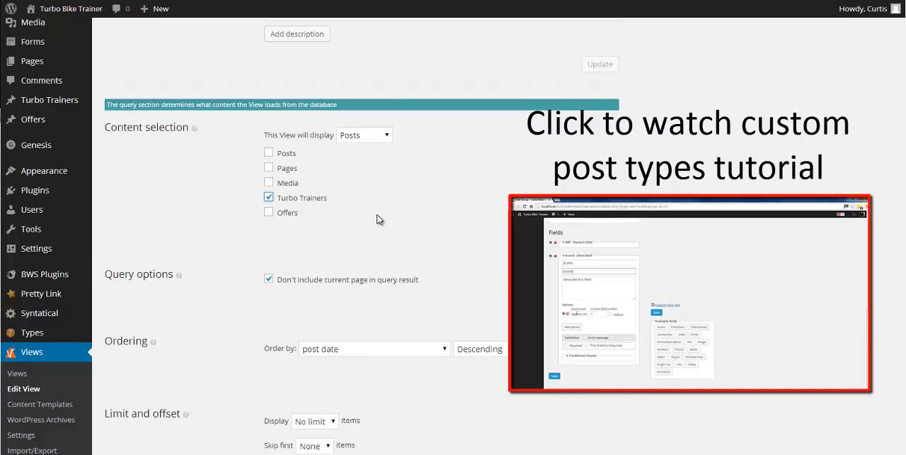
Review the View's query options, ordering, limit and offset, and query filter settings
scroll(376, 214, "down", 1)
scroll(441, 228, "down", 1)
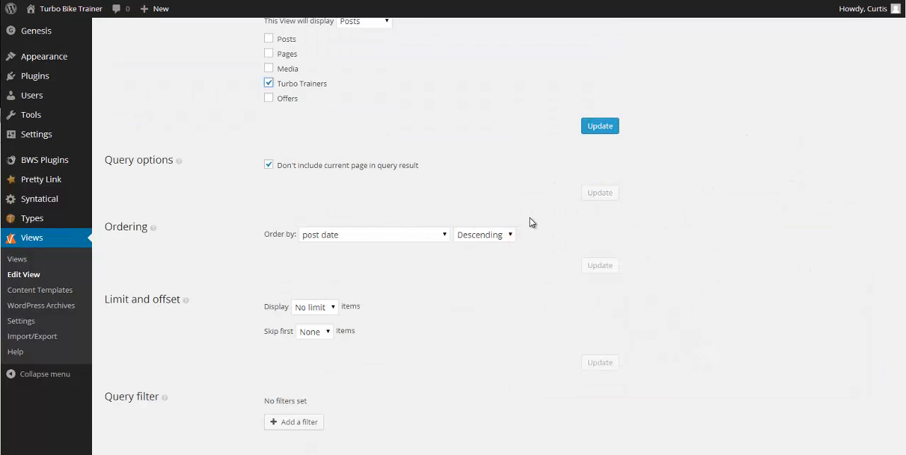
scroll(239, 222, "down", 1)
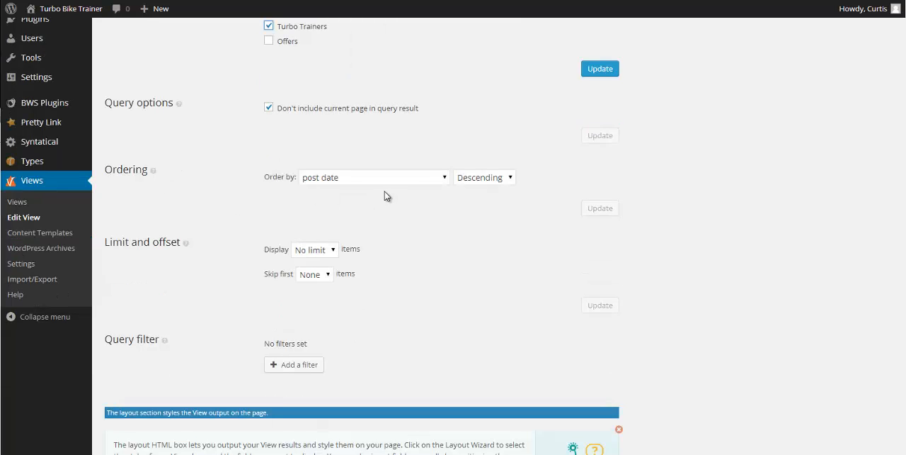
scroll(494, 226, "down", 1)
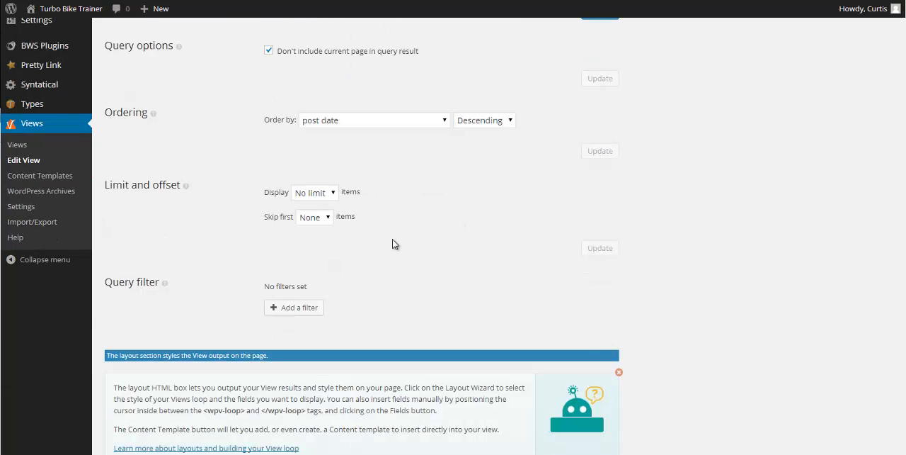
scroll(425, 227, "down", 2)
scroll(520, 186, "up", 1)
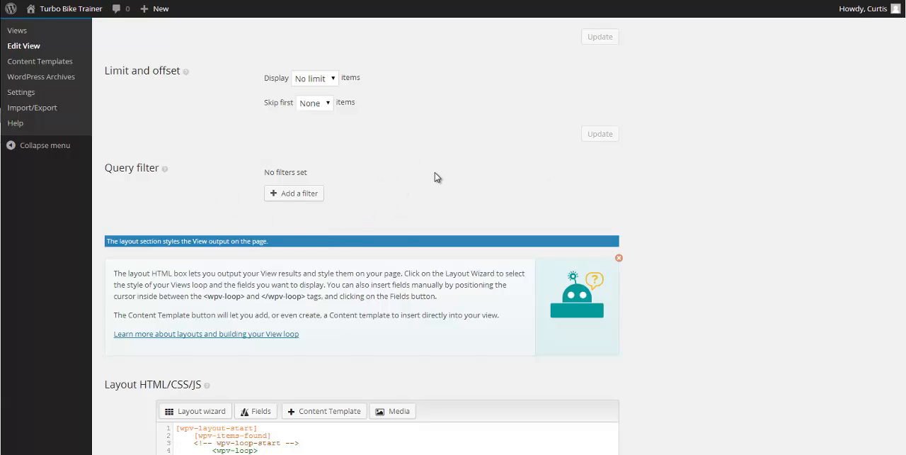
scroll(655, 257, "down", 1)
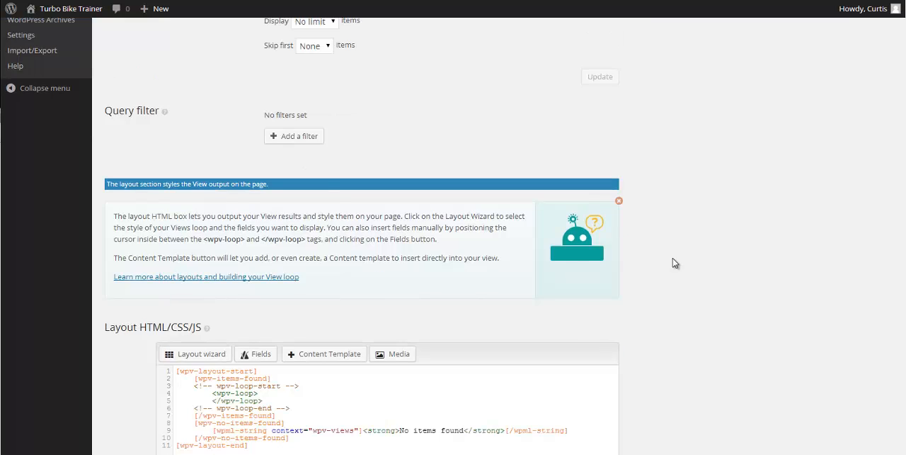
Dismiss the layout section's help box and open the CSS editor for the layout code
left_click(619, 202)
scroll(340, 225, "down", 2)
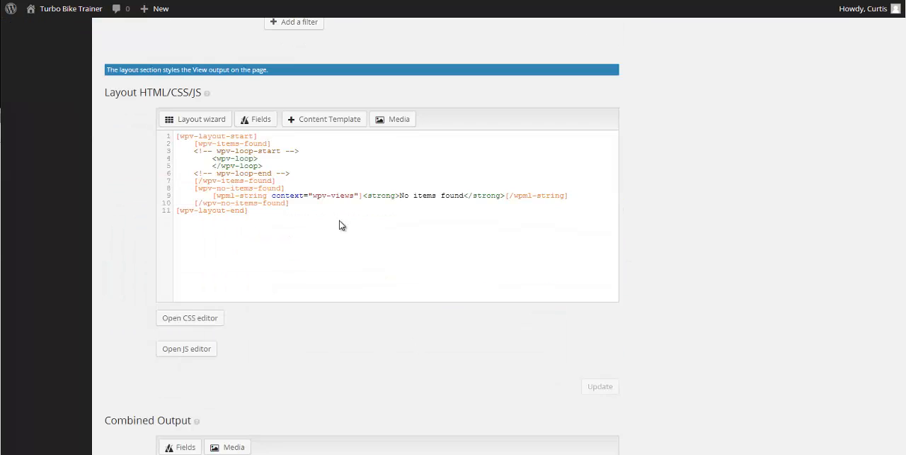
scroll(455, 148, "up", 3)
scroll(364, 202, "down", 1)
scroll(379, 184, "down", 2)
left_click(197, 321)
scroll(293, 329, "down", 3)
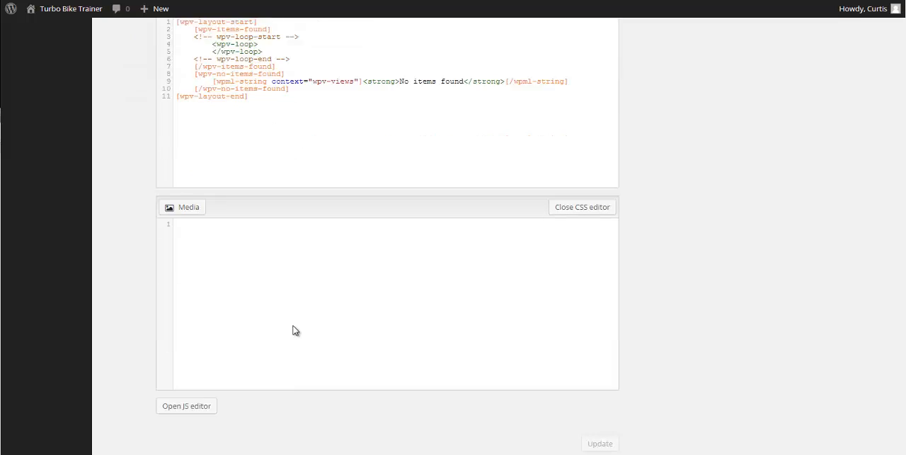
scroll(279, 295, "up", 2)
scroll(274, 342, "up", 3)
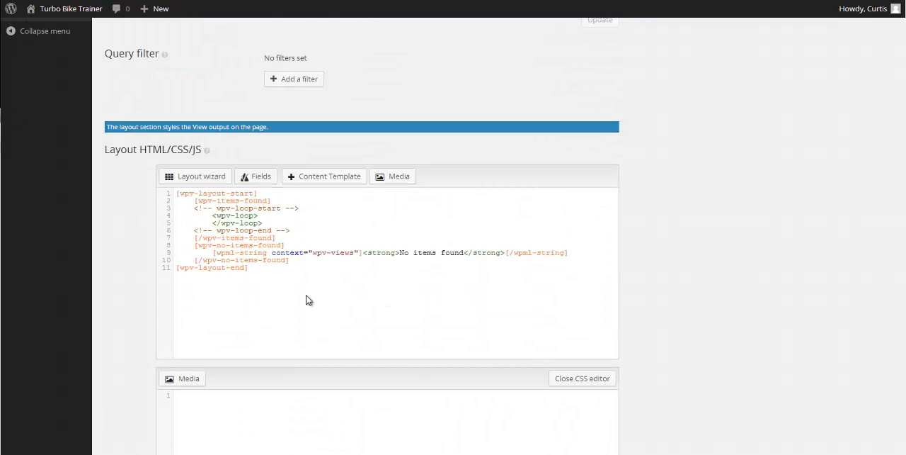
Start the Layout Wizard with the Unformatted style and proceed to choosing fields
left_click(210, 182)
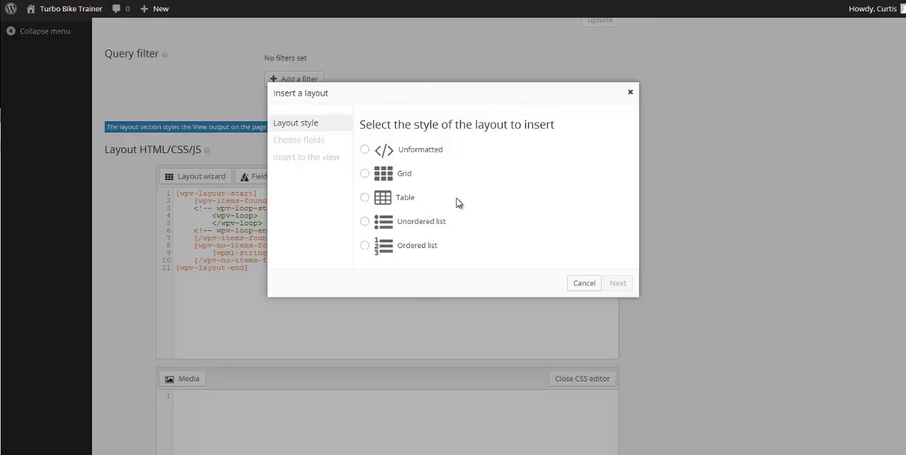
left_click(365, 152)
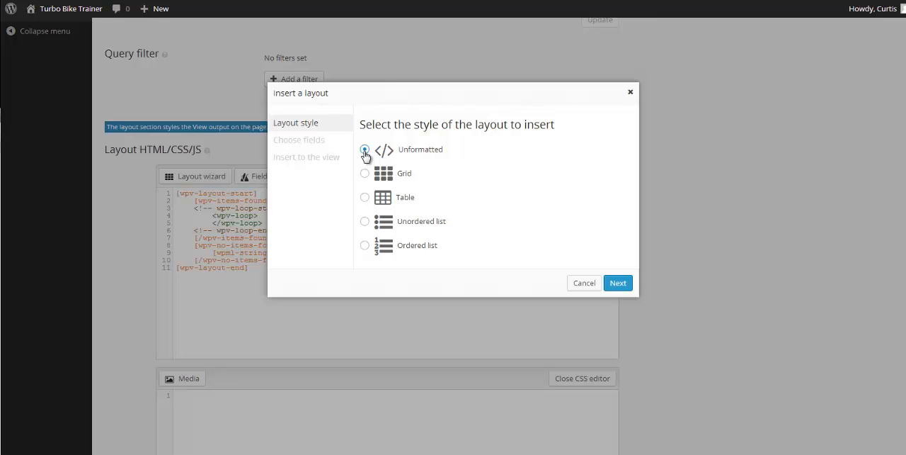
left_click(618, 283)
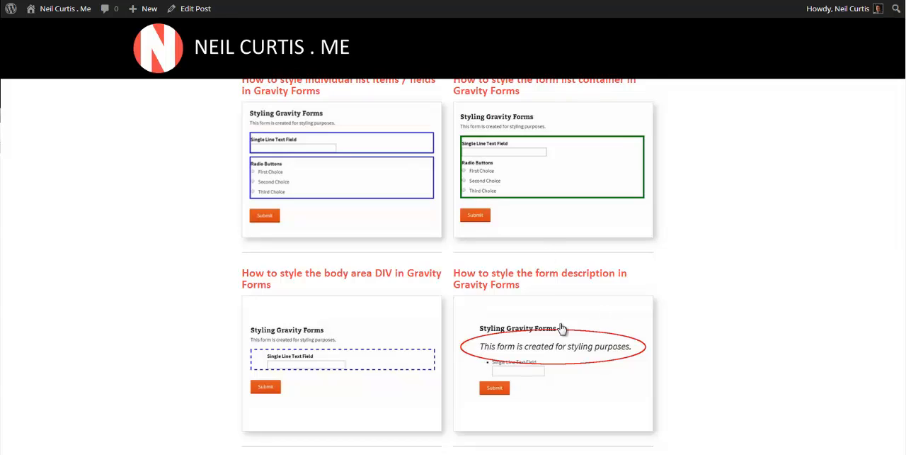
Check the guide grid on the other site for reference and add Title with a link as the layout's first field
scroll(566, 333, "up", 5)
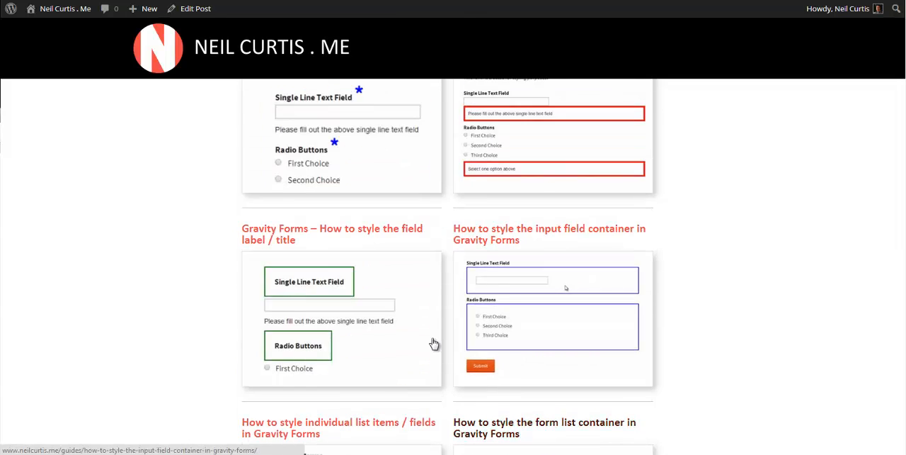
scroll(435, 343, "up", 3)
scroll(390, 225, "down", 2)
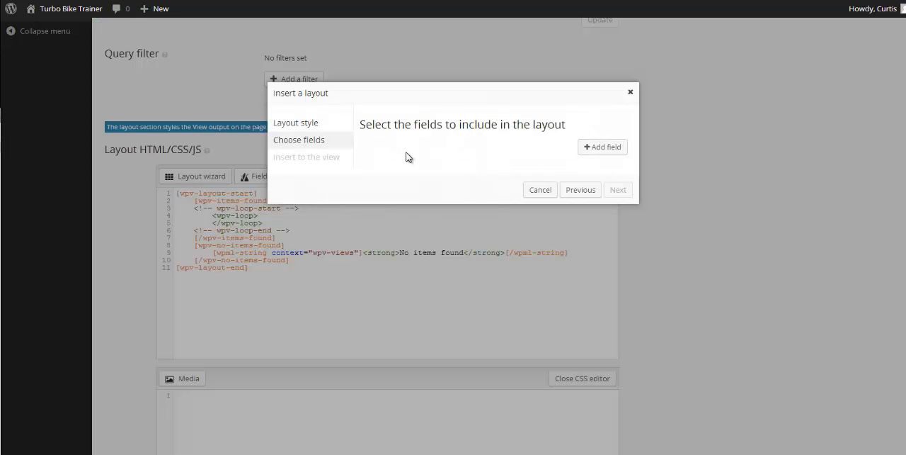
left_click(604, 151)
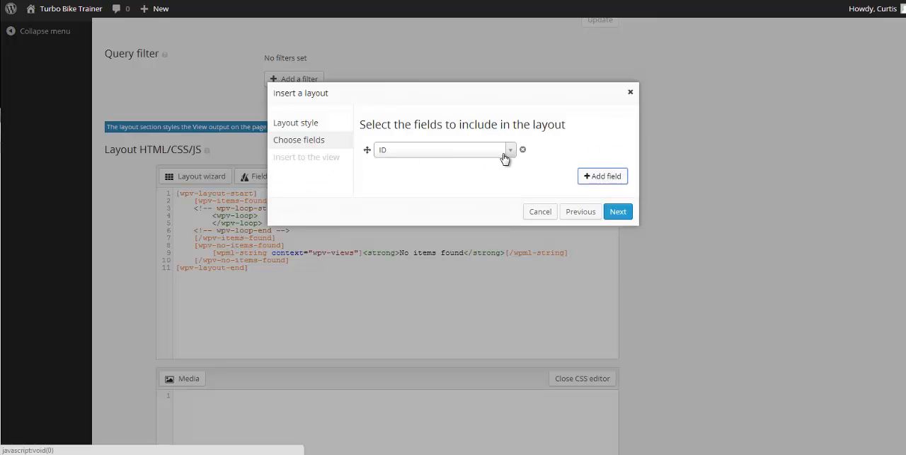
left_click(510, 153)
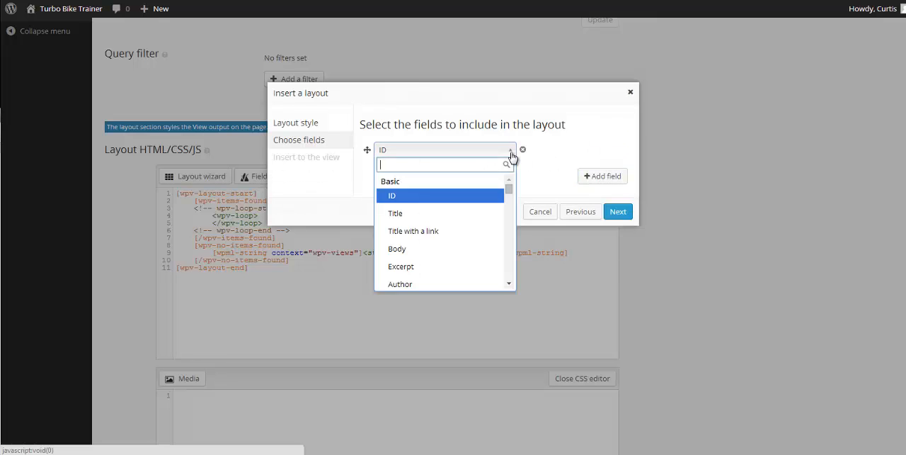
left_click(424, 234)
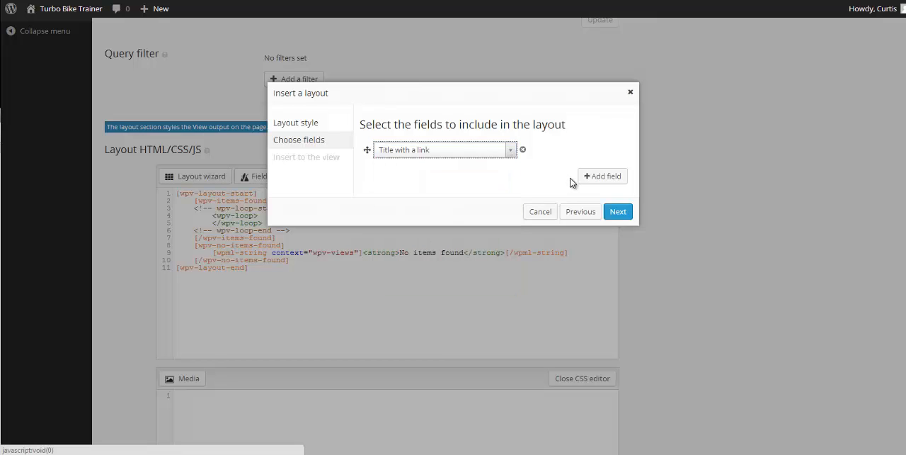
Add Image 1 from the Turbo Trainer Parameters as the second field and insert the layout, replacing the existing one
left_click(606, 176)
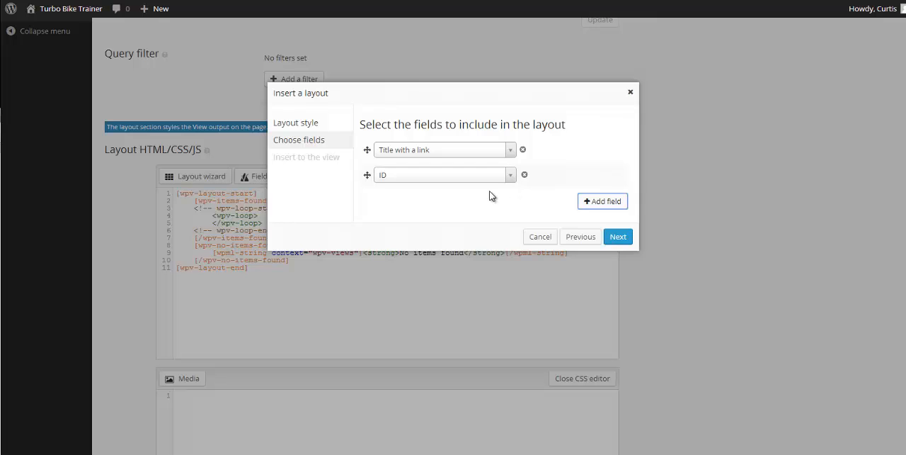
left_click(510, 175)
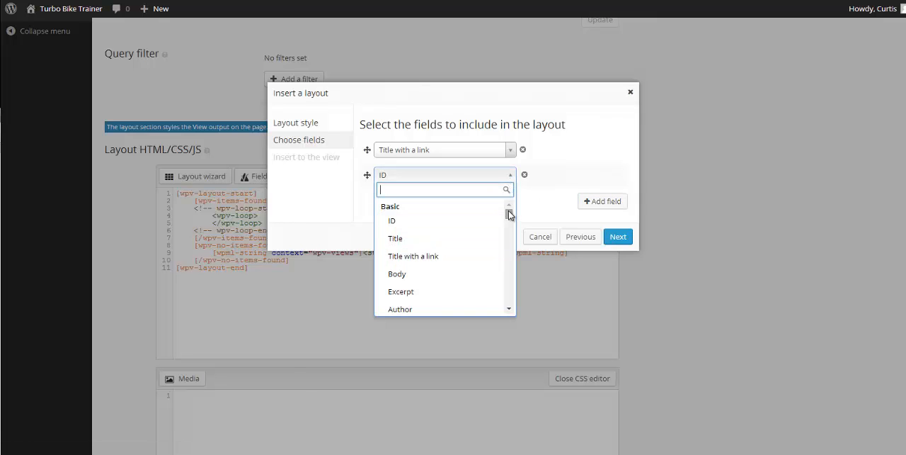
left_click_drag(510, 214, 506, 247)
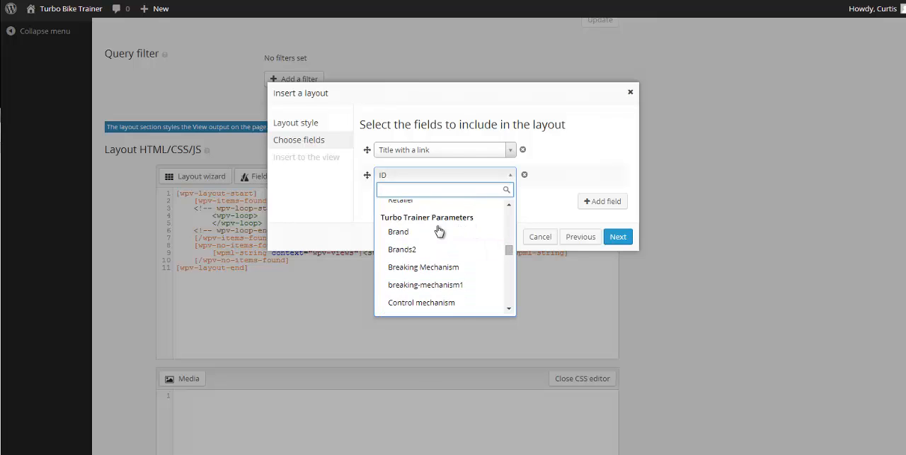
left_click(510, 309)
left_click(510, 310)
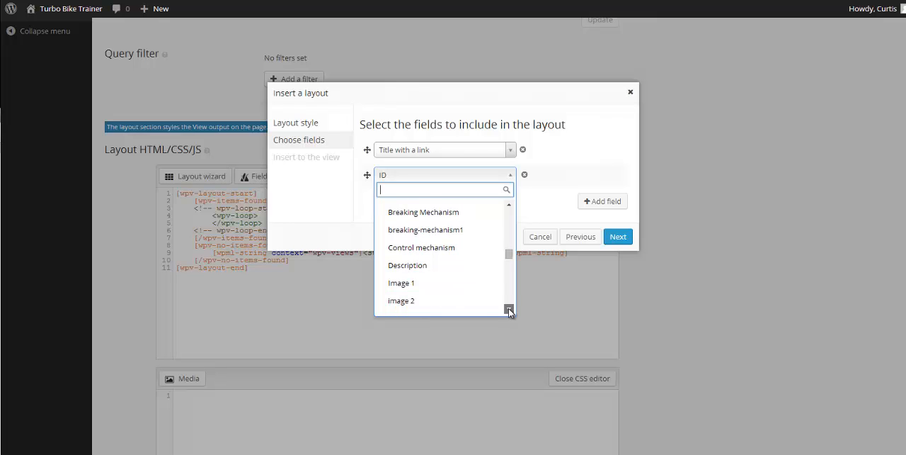
left_click(510, 310)
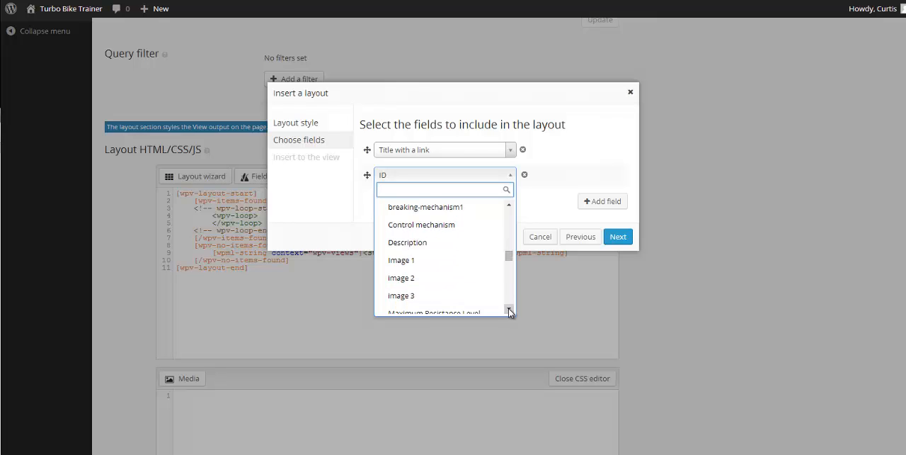
left_click(510, 309)
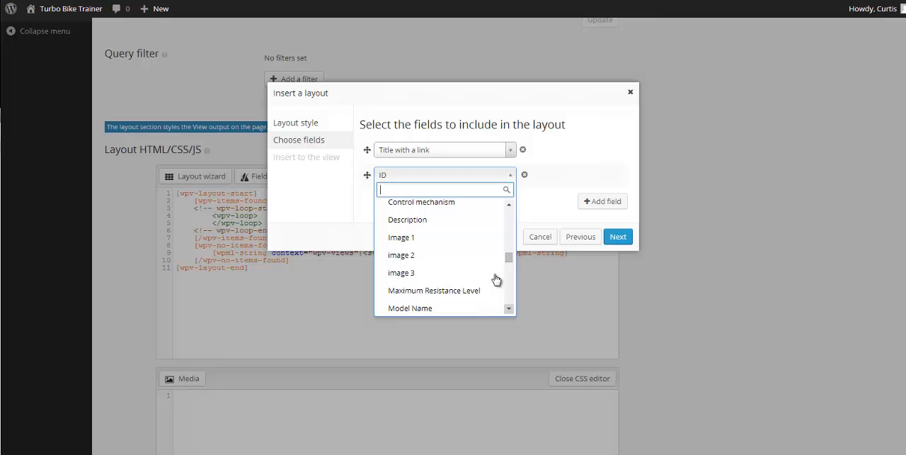
left_click(418, 241)
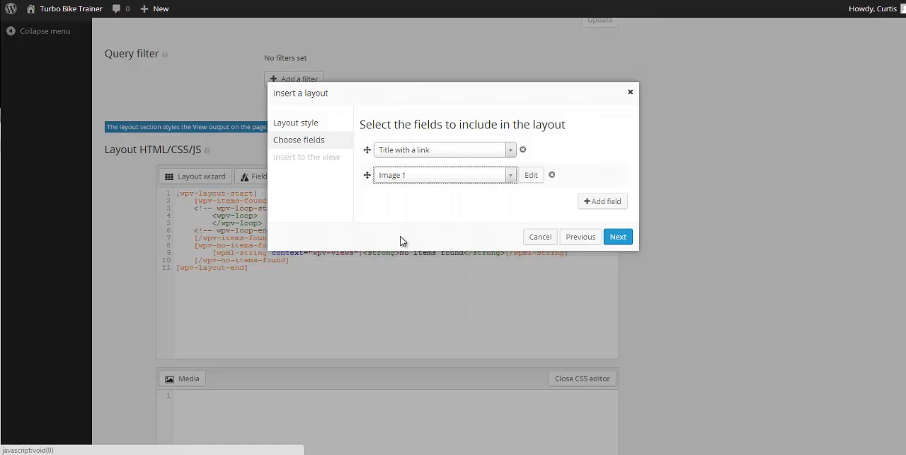
left_click(619, 237)
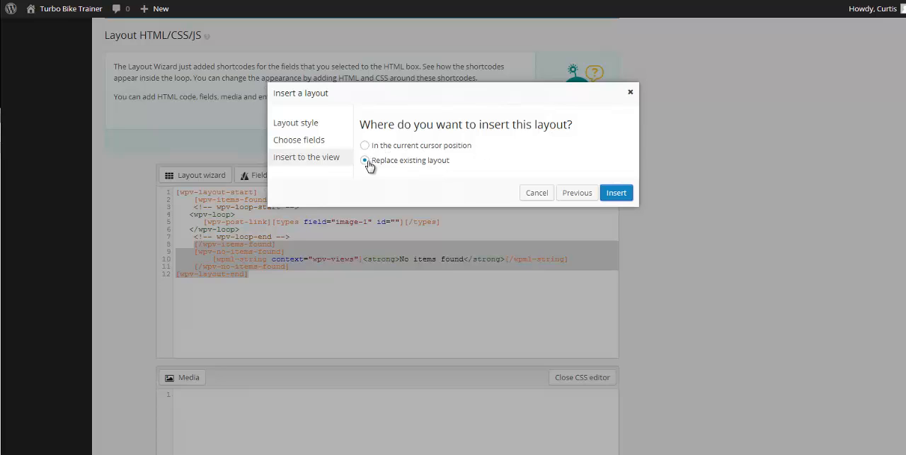
left_click(626, 201)
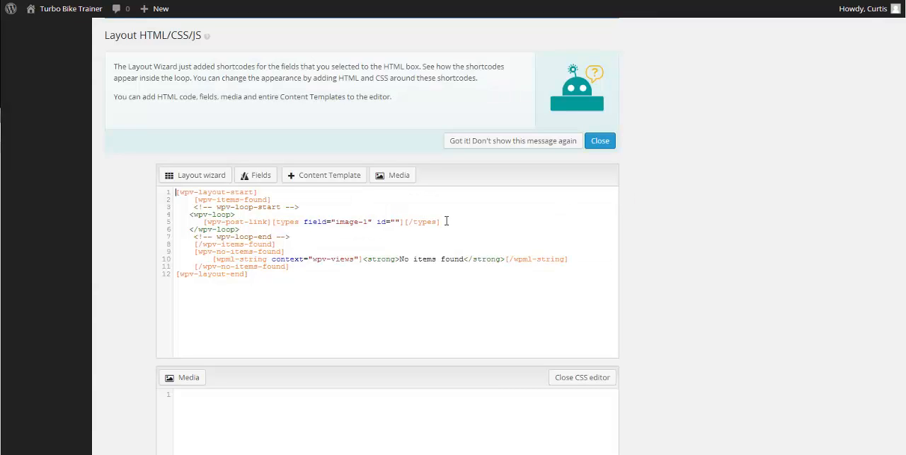
Examine the post link and image-1 shortcodes inside the loop and the No items found text in the layout code
left_click_drag(455, 221, 178, 221)
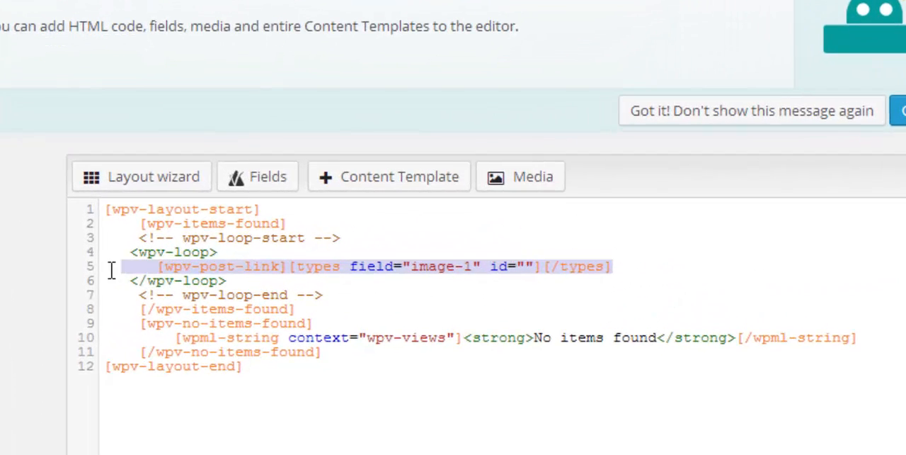
left_click(158, 266)
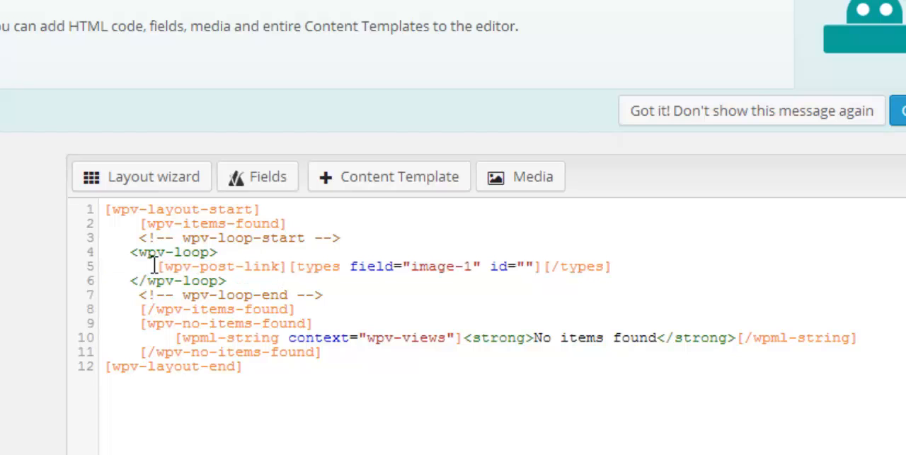
left_click_drag(157, 267, 287, 264)
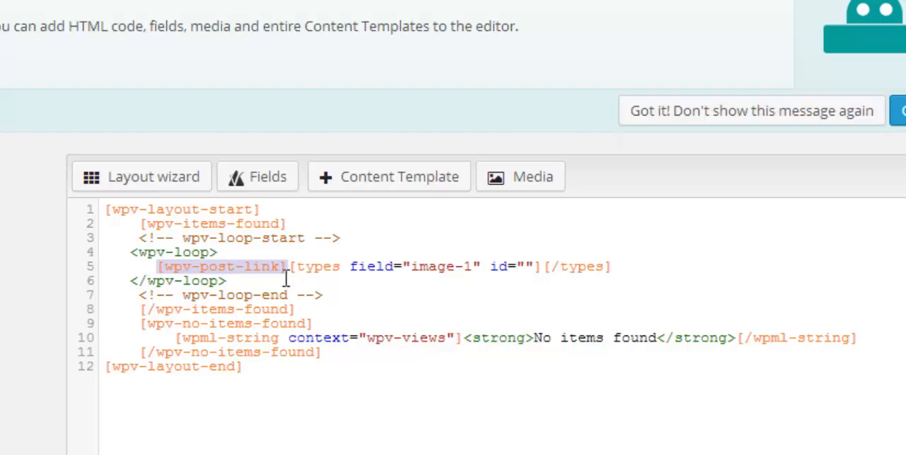
left_click(295, 266)
left_click_drag(292, 266, 630, 273)
left_click(696, 263)
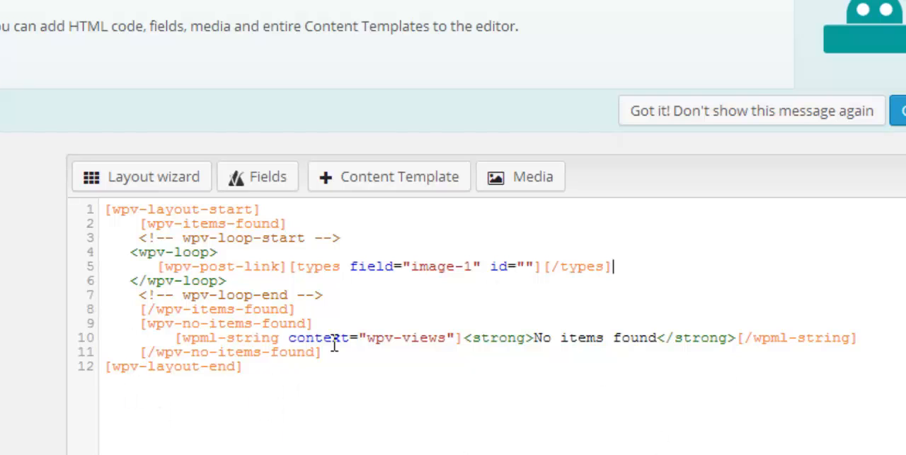
left_click(536, 338)
left_click(657, 337, "shift")
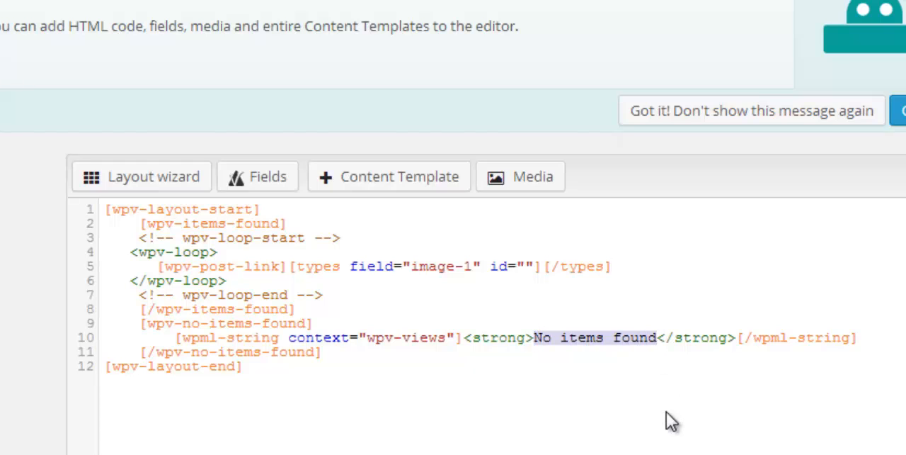
Delete the layout and items-found shortcodes before and after the loop, keeping only the wpv-loop block with its comments, and save the layout
left_click(333, 388)
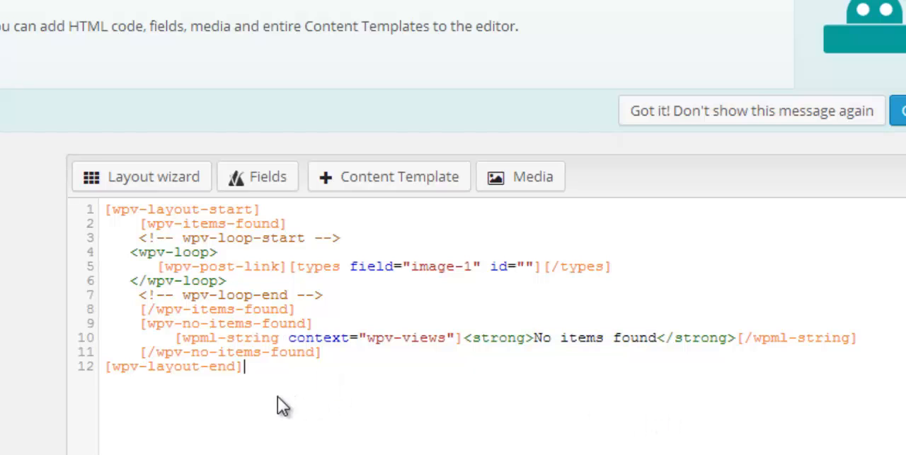
left_click_drag(286, 369, 105, 306)
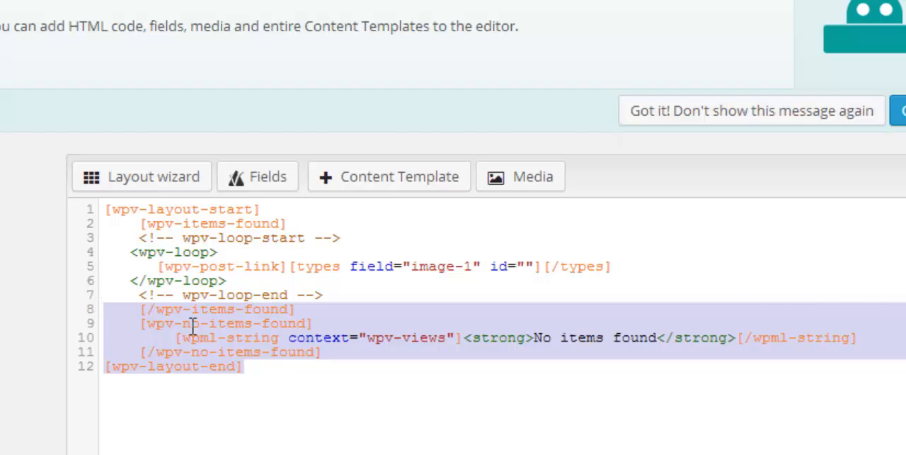
key("BackSpace")
key("BackSpace")
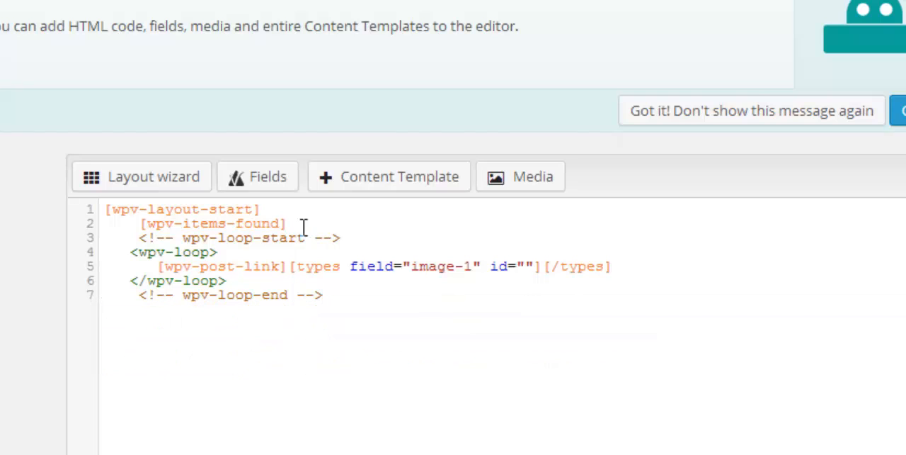
left_click_drag(295, 221, 89, 202)
key("BackSpace")
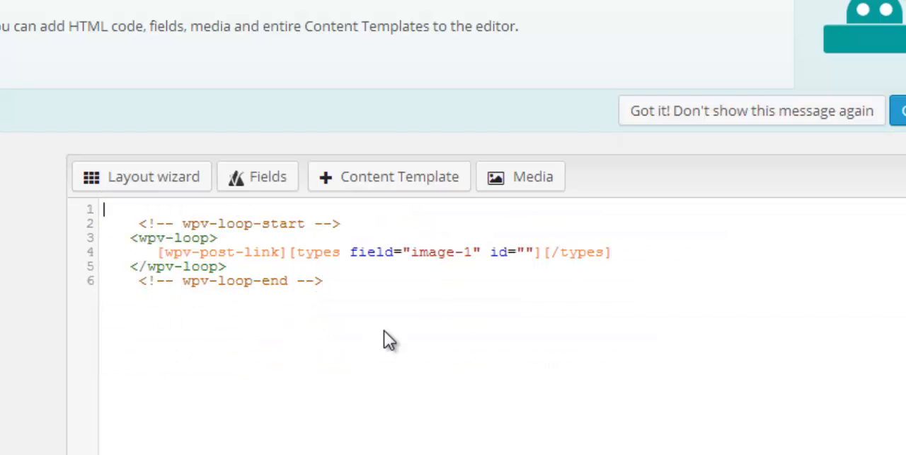
key("Delete")
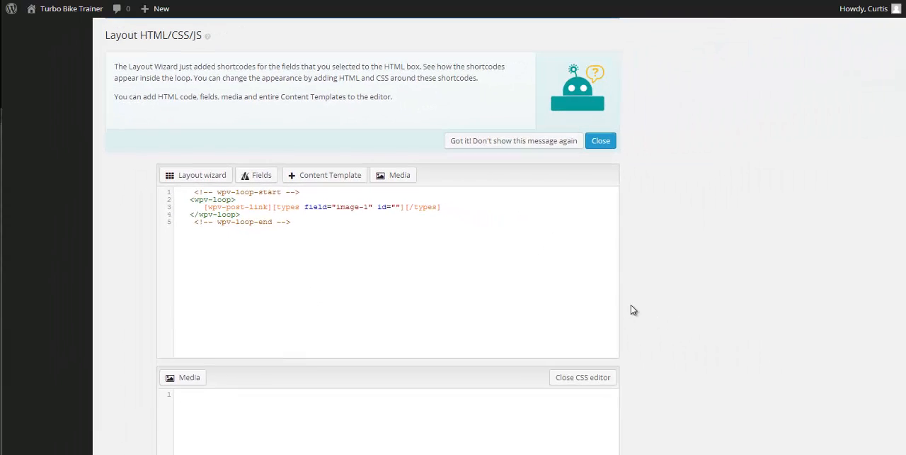
scroll(671, 257, "down", 4)
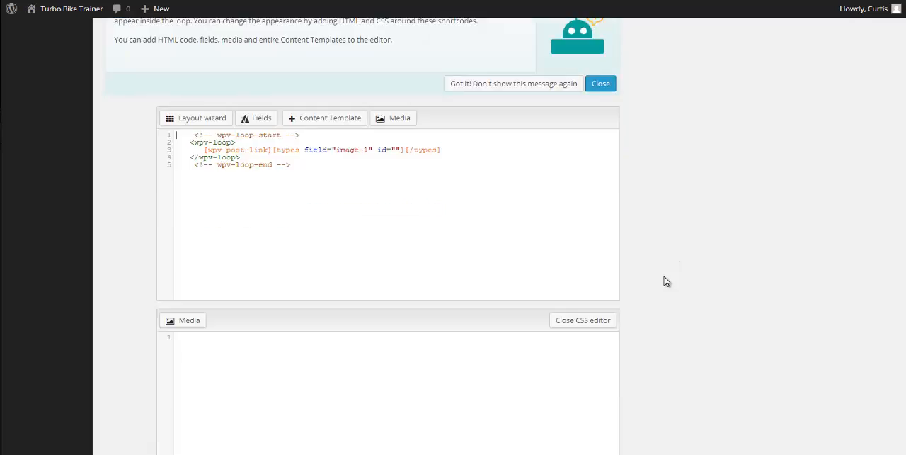
left_click(599, 335)
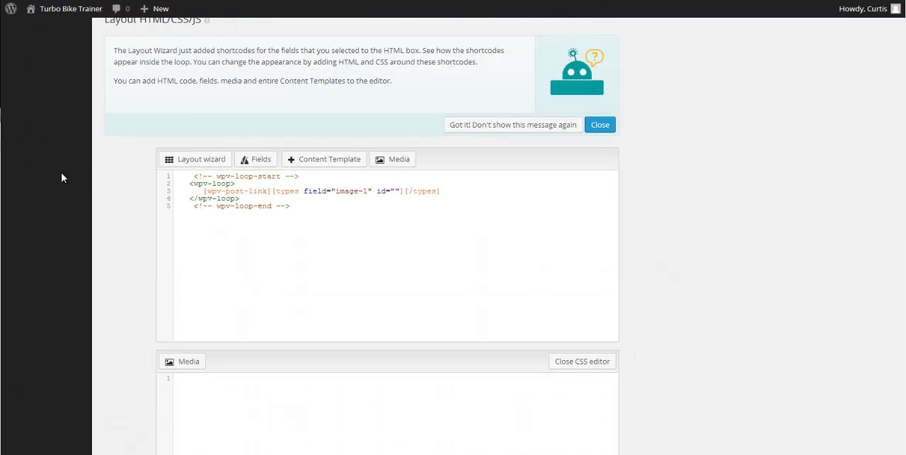
Open the site's list of pages in a new tab, sort it by newest date, and open the Gallery of turbo trainers page for editing
scroll(61, 178, "up", 8)
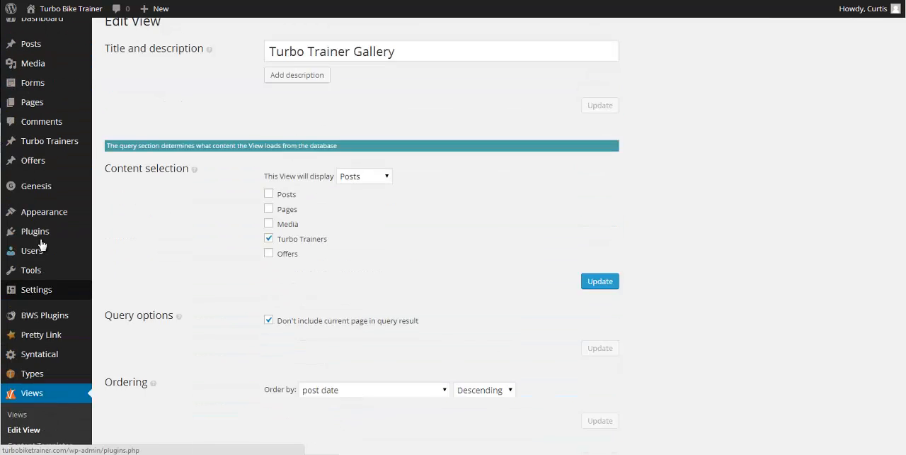
mouse_move(36, 123)
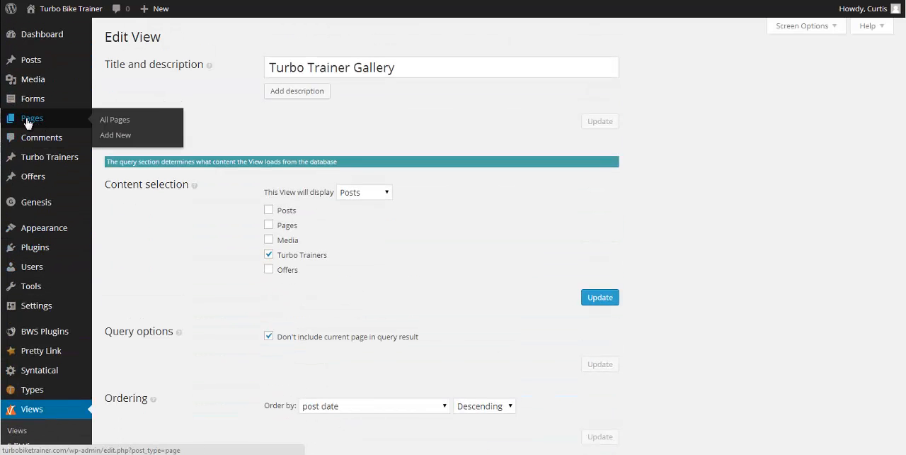
right_click(27, 123)
left_click(74, 124)
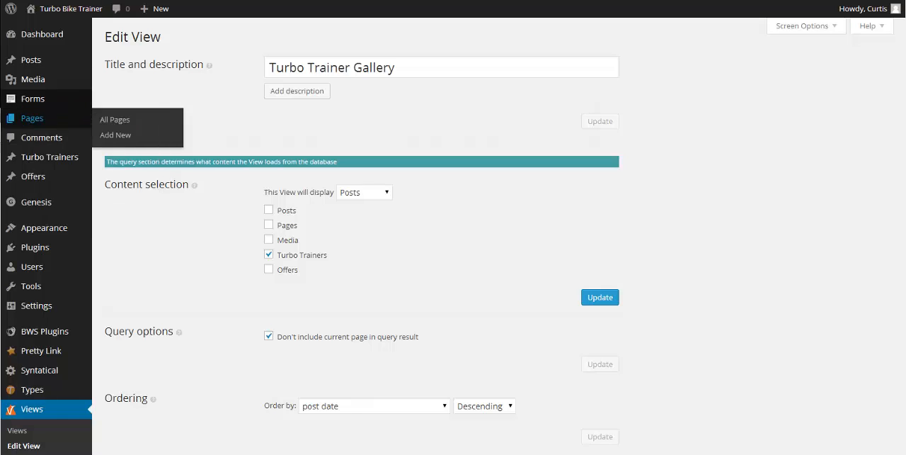
key("ctrl+Tab")
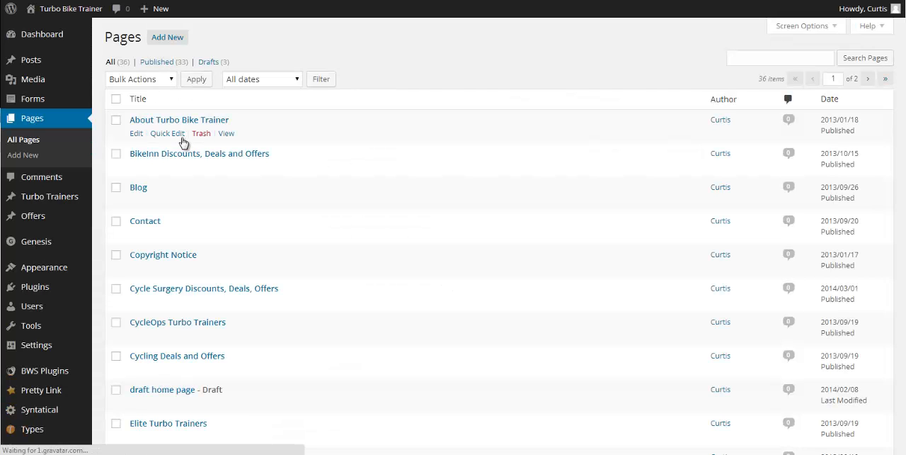
left_click(831, 101)
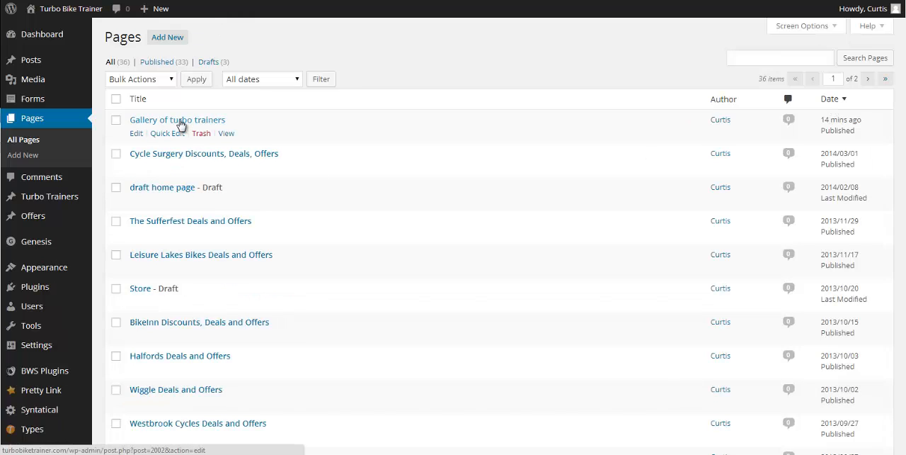
left_click(181, 121)
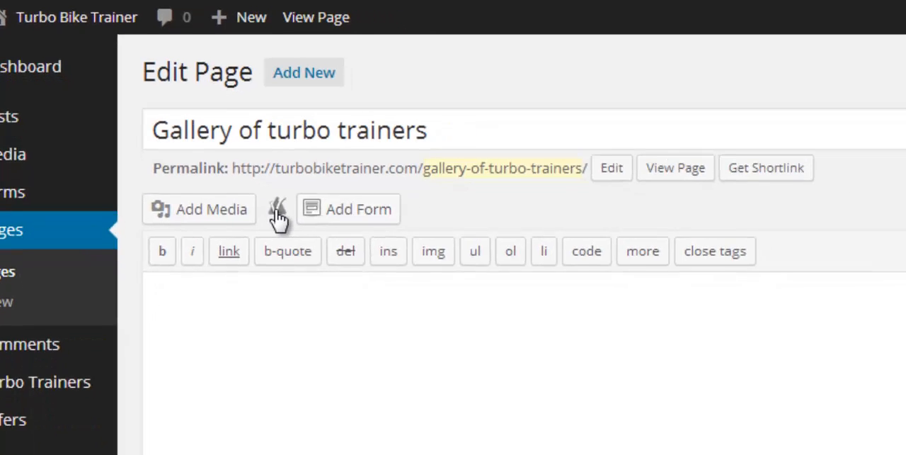
Insert the Turbo Trainer Gallery View shortcode into the page content and update the page
left_click(341, 264)
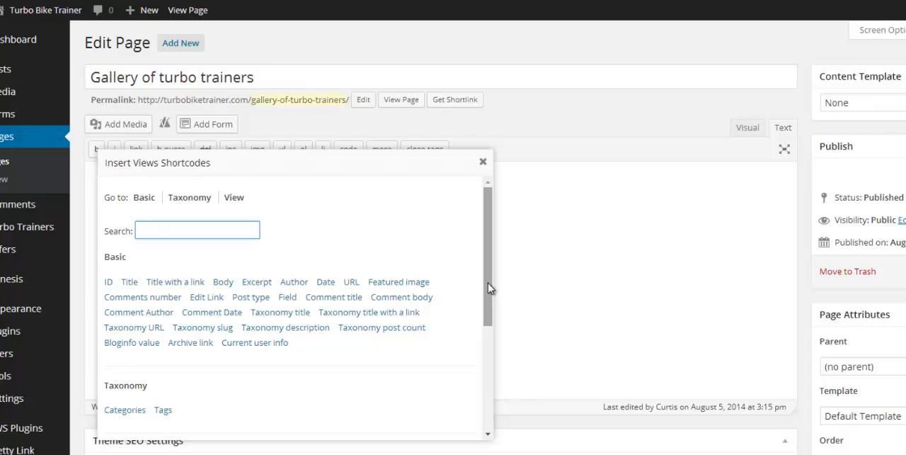
left_click_drag(559, 323, 561, 377)
left_click_drag(491, 326, 497, 412)
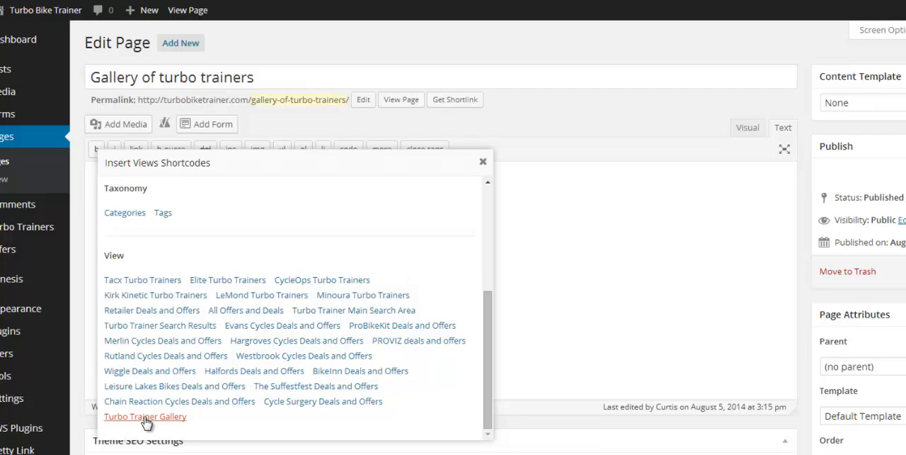
left_click(145, 418)
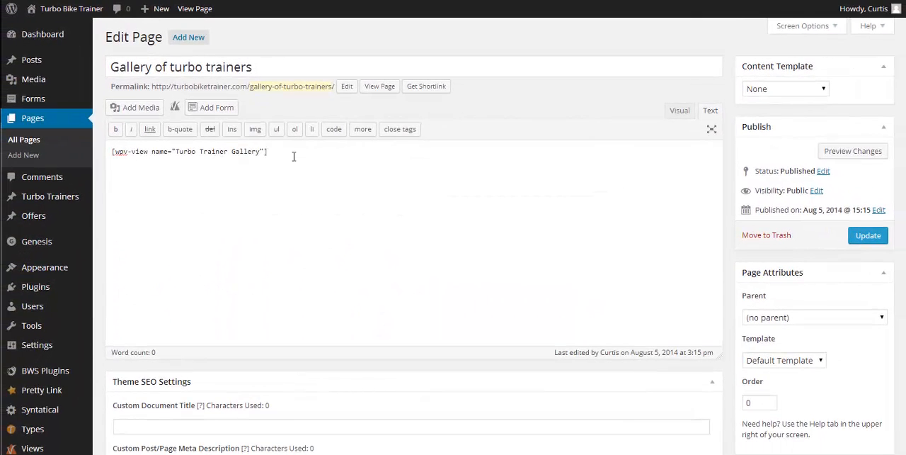
left_click(868, 238)
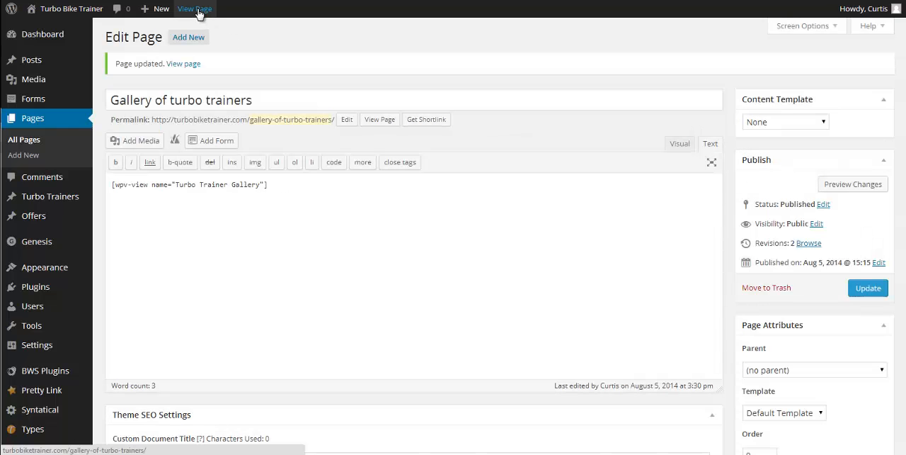
View the published Gallery of turbo trainers page and examine which content the View lists
left_click(199, 10)
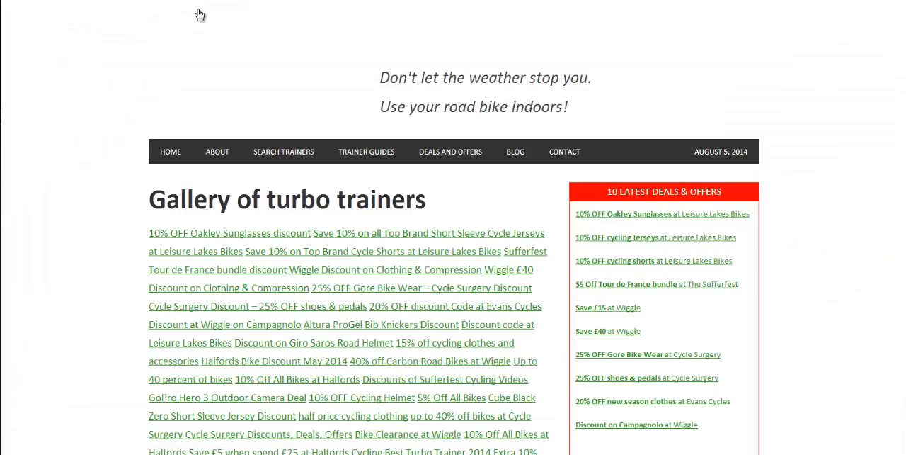
scroll(441, 283, "down", 4)
scroll(437, 296, "down", 7)
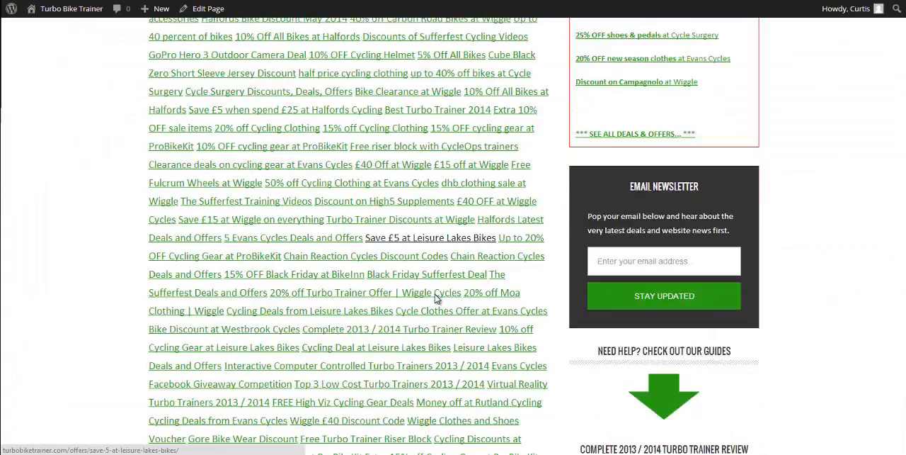
scroll(437, 302, "up", 3)
scroll(437, 303, "up", 10)
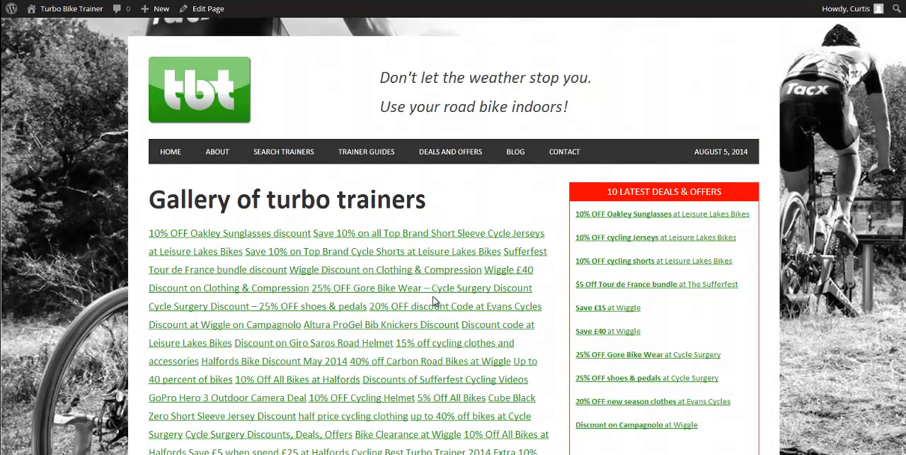
scroll(471, 260, "down", 3)
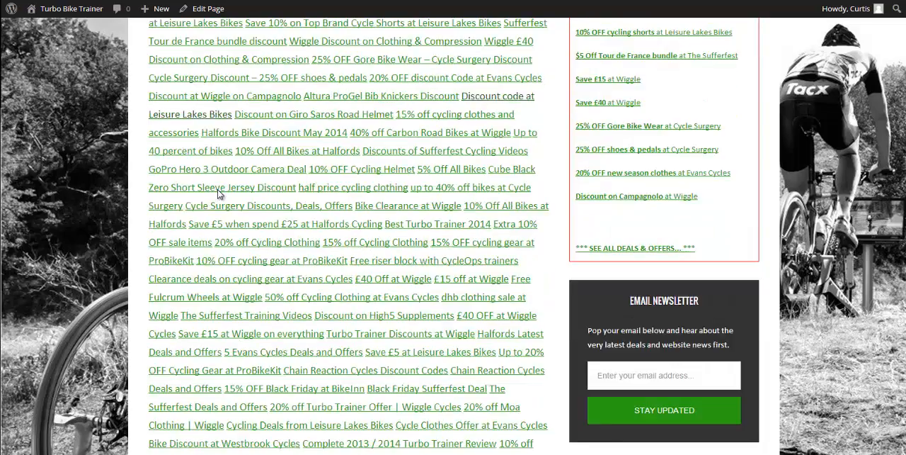
scroll(219, 193, "down", 15)
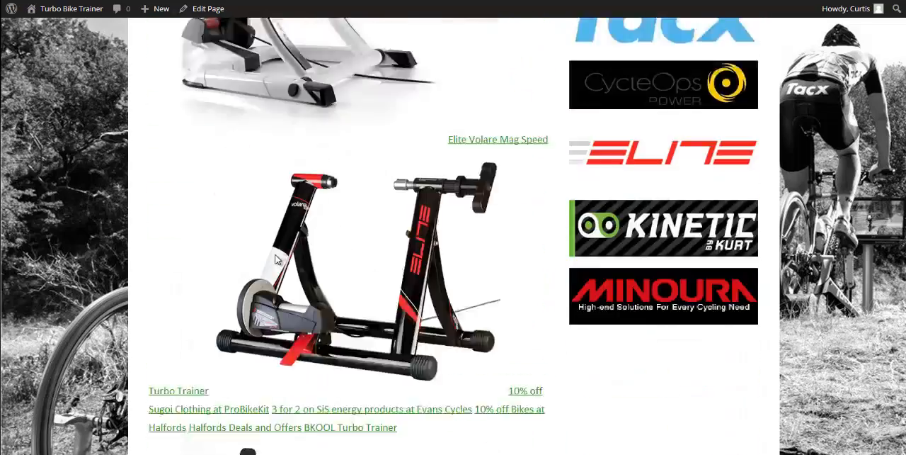
scroll(276, 259, "down", 10)
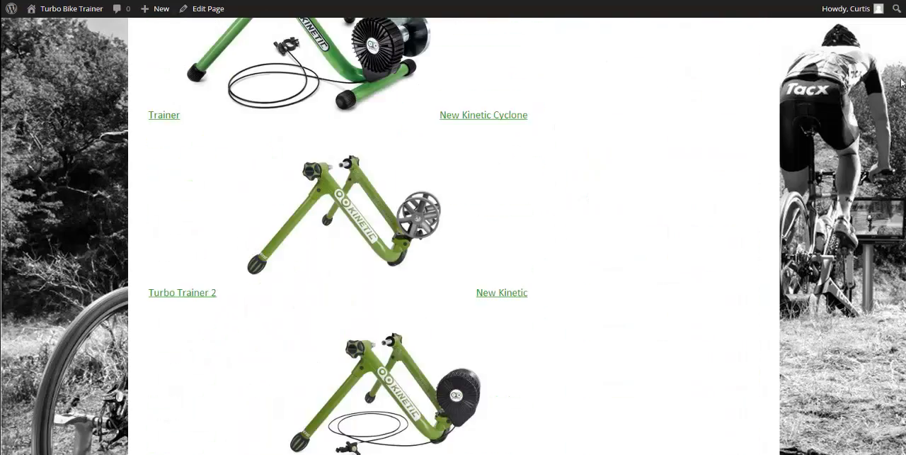
scroll(453, 236, "up", 20)
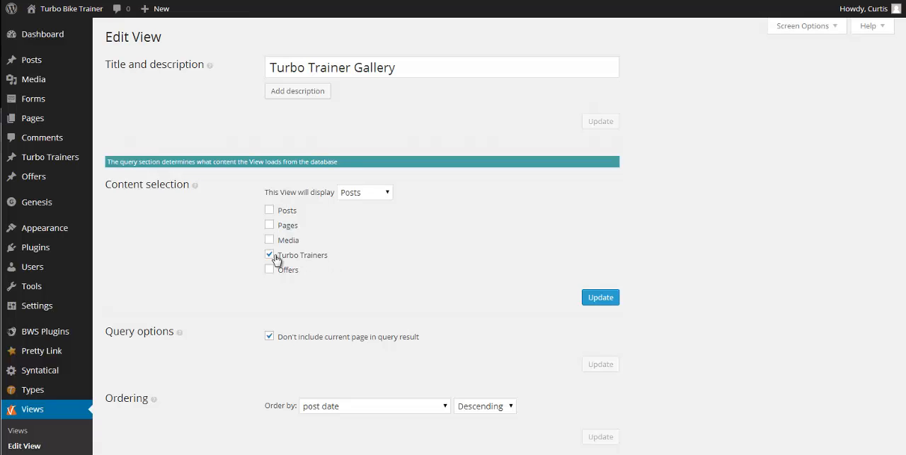
Save the View's content selection with only Turbo Trainers ticked, check its remaining sections, and reload the published gallery page
left_click(601, 298)
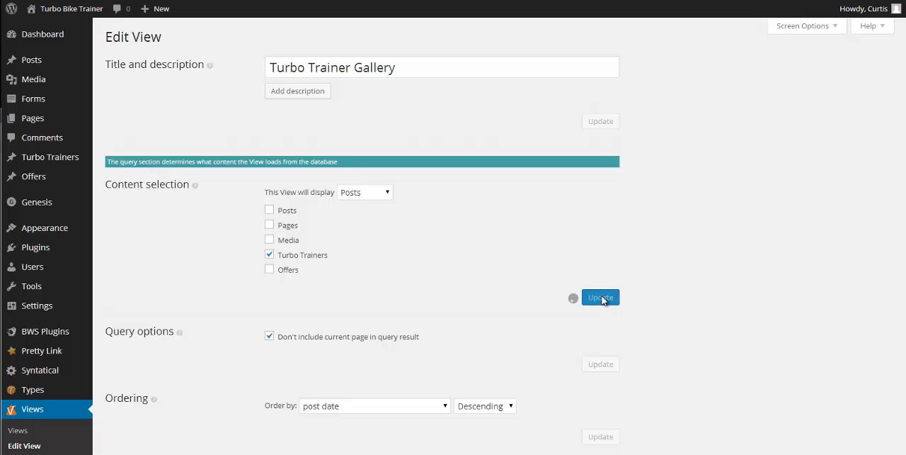
scroll(486, 196, "down", 7)
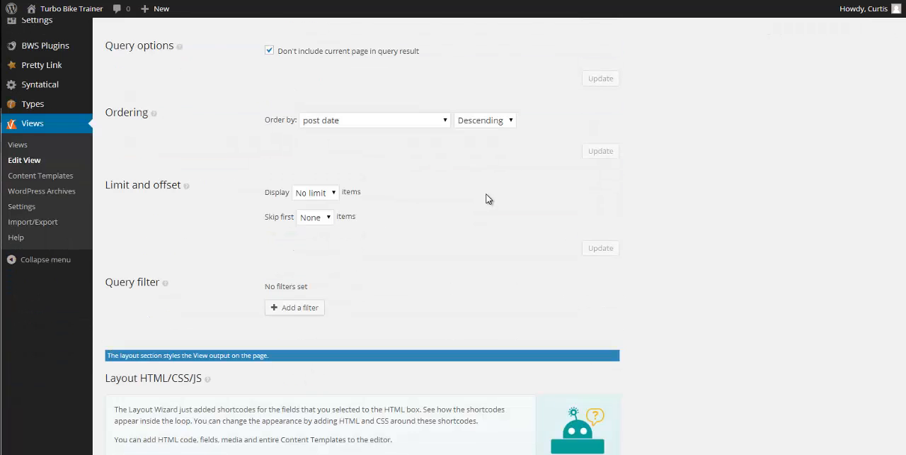
scroll(617, 224, "down", 8)
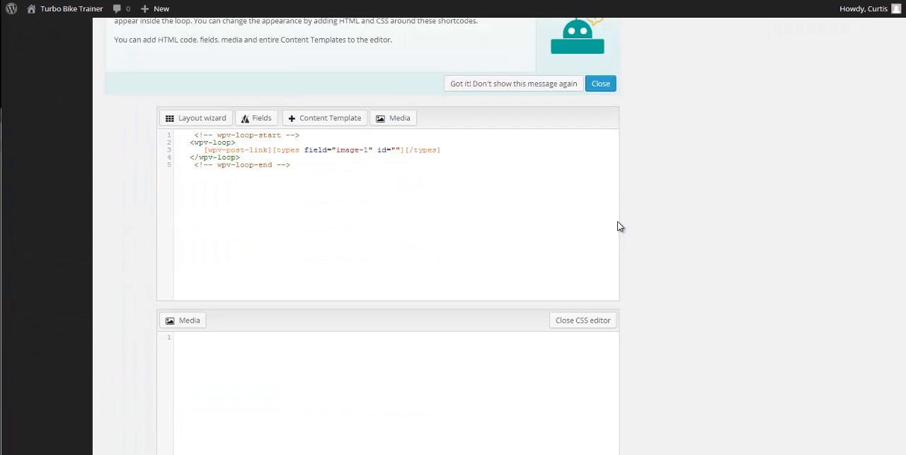
scroll(697, 248, "up", 3)
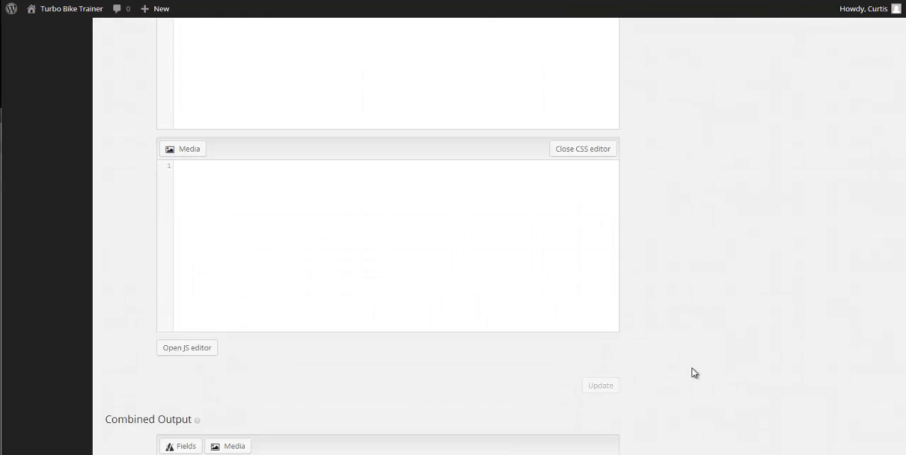
scroll(678, 385, "up", 2)
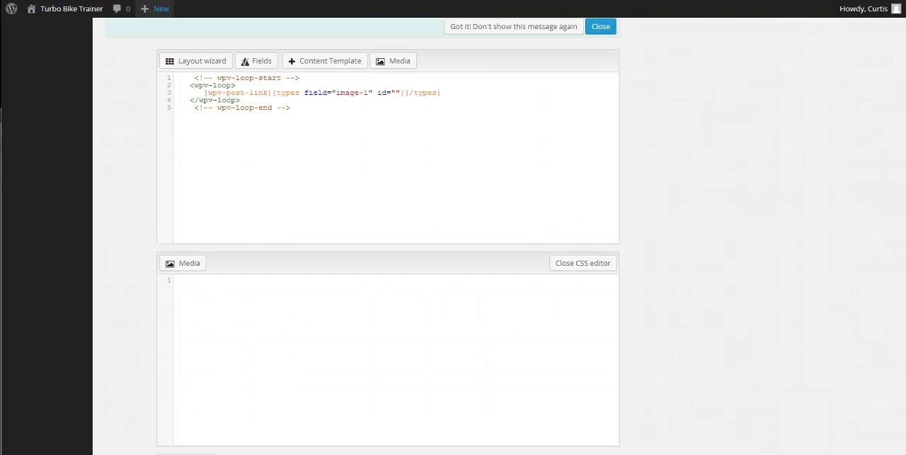
left_click(51, 3)
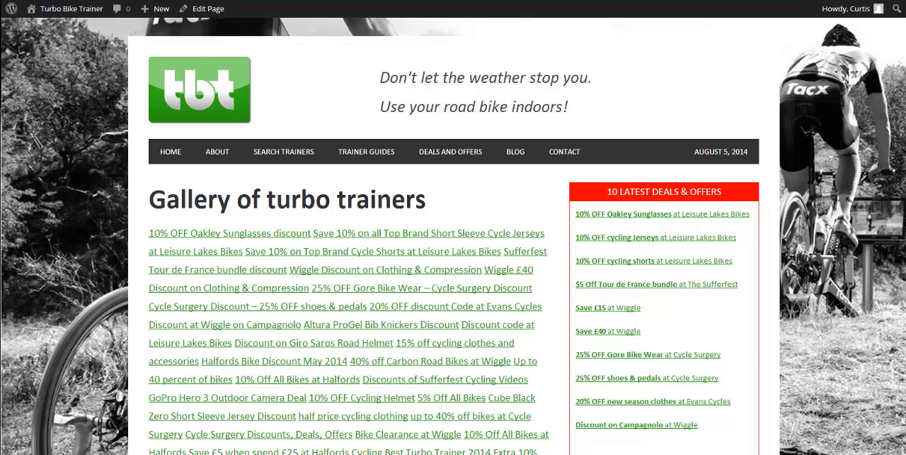
key("F5")
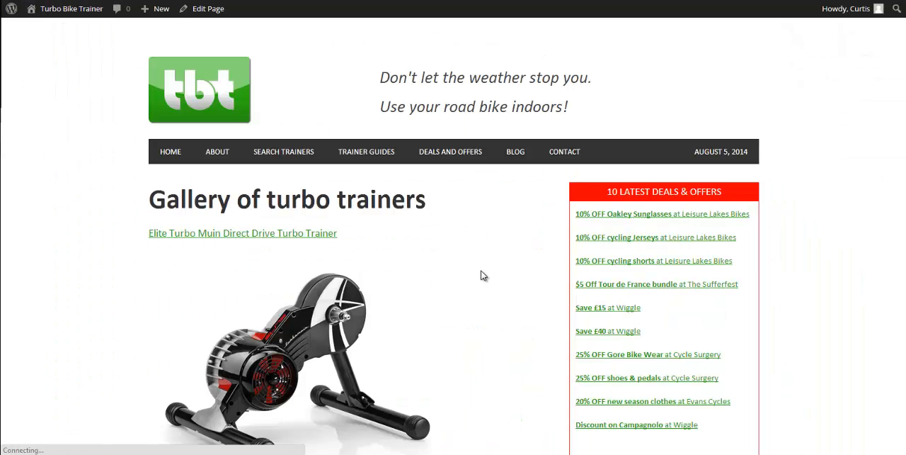
Examine the linked titles and images of the turbo trainers along the reloaded gallery page
scroll(495, 275, "down", 2)
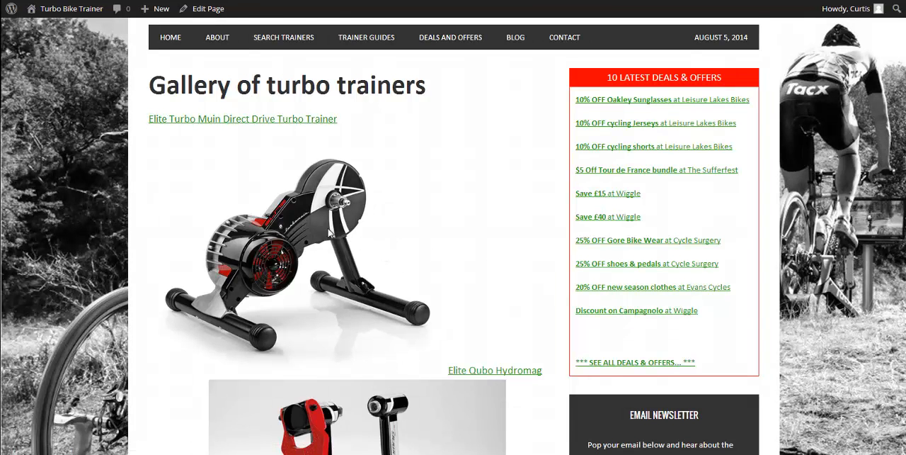
scroll(339, 283, "down", 3)
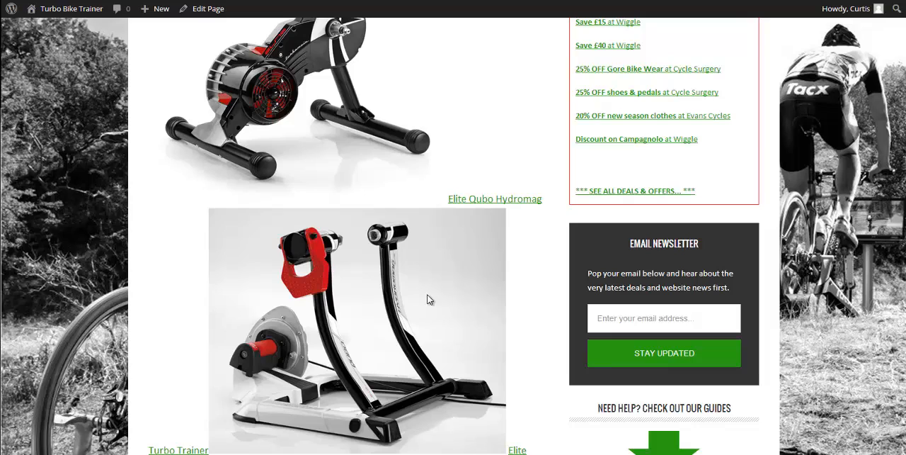
scroll(427, 294, "down", 4)
scroll(359, 364, "down", 3)
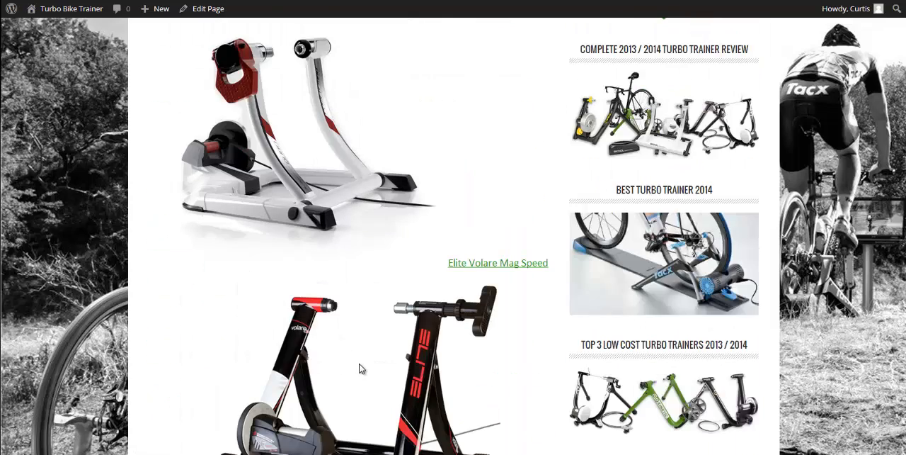
scroll(360, 368, "down", 3)
scroll(441, 334, "down", 3)
scroll(424, 349, "up", 15)
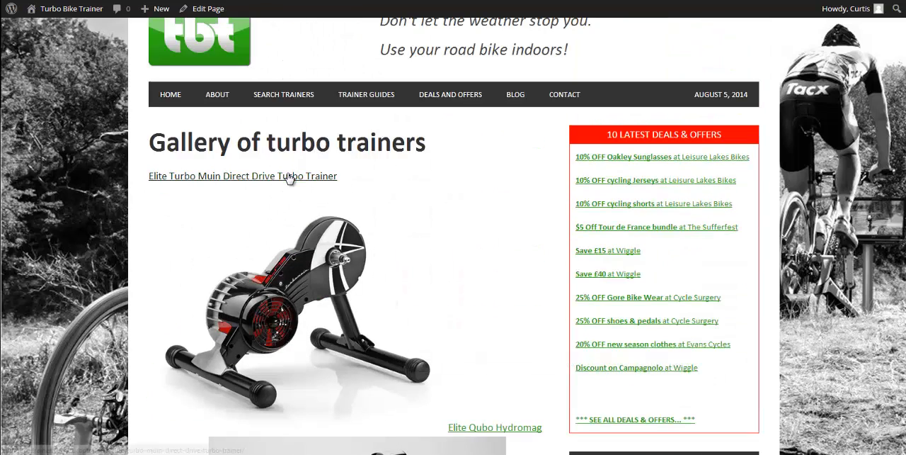
Open the Elite Turbo Muin Direct Drive Turbo Trainer from its gallery link, look over its details, and return to the gallery page
left_click(287, 181)
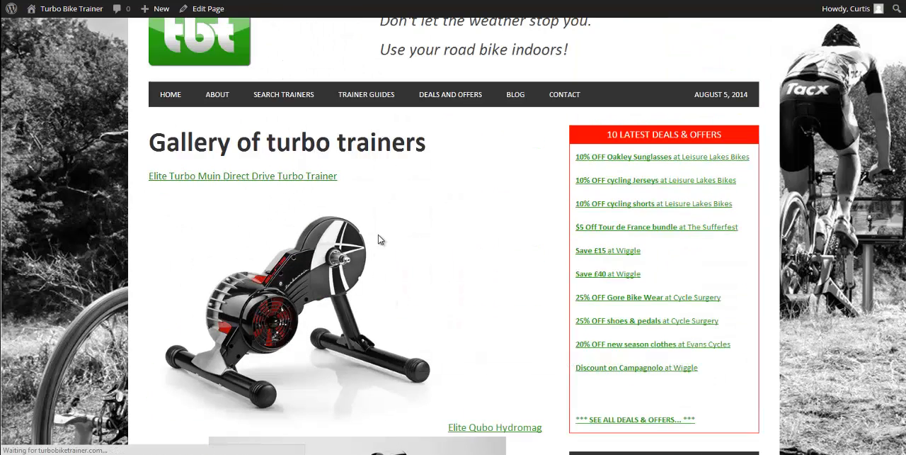
scroll(274, 268, "down", 3)
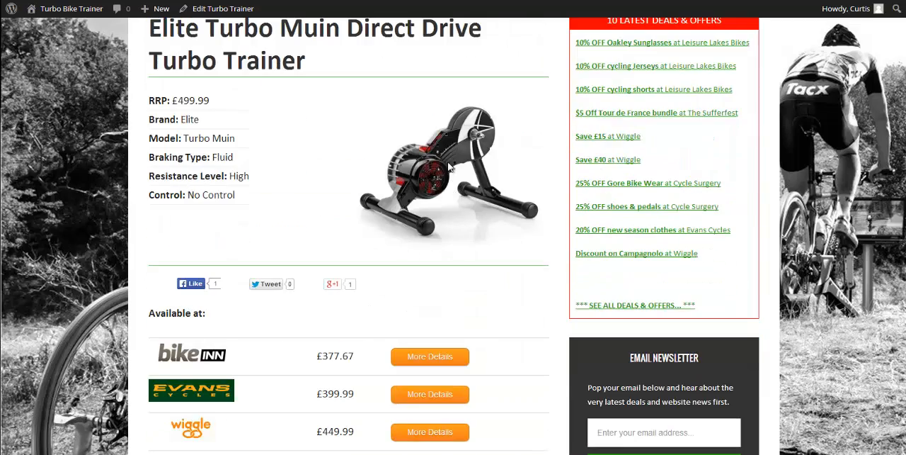
scroll(425, 212, "down", 3)
scroll(443, 282, "up", 4)
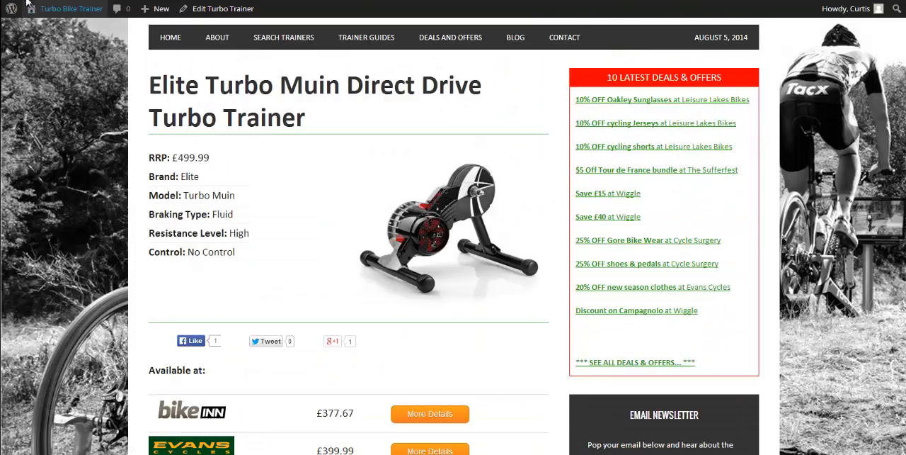
left_click(11, 1)
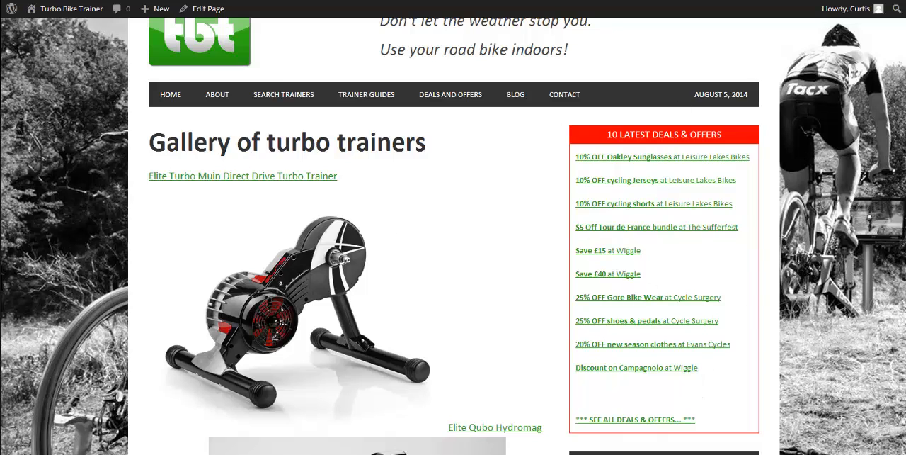
Edit the Gallery of turbo trainers page to use the full-width layout without sidebars, and update the page
left_click(207, 10)
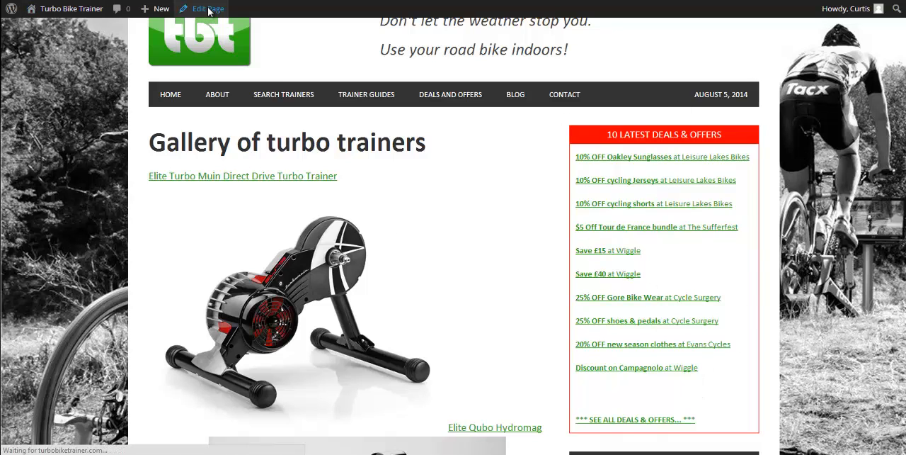
scroll(764, 340, "down", 5)
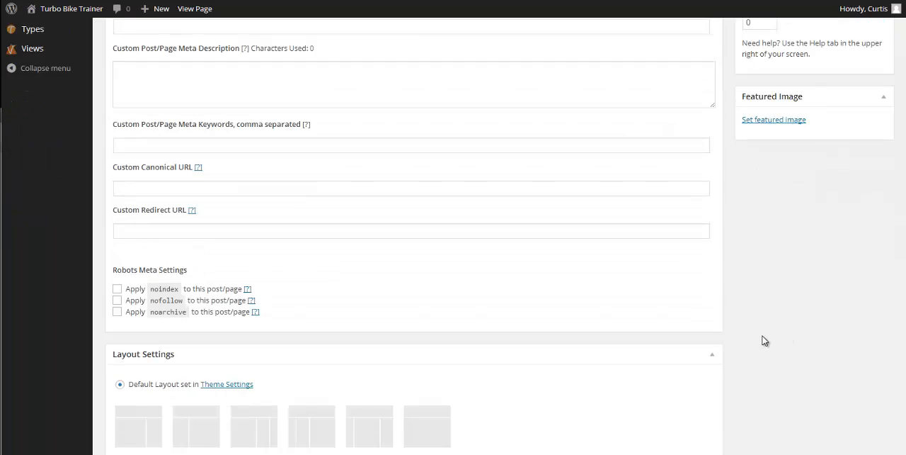
scroll(764, 341, "down", 2)
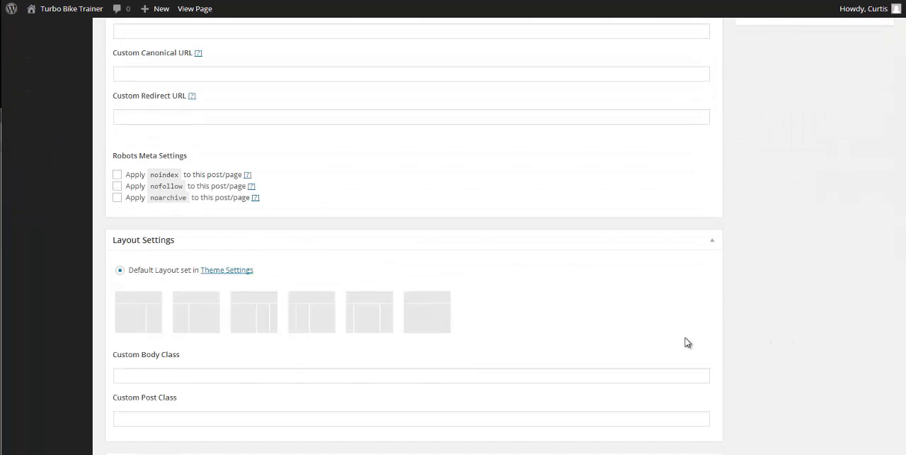
left_click(439, 325)
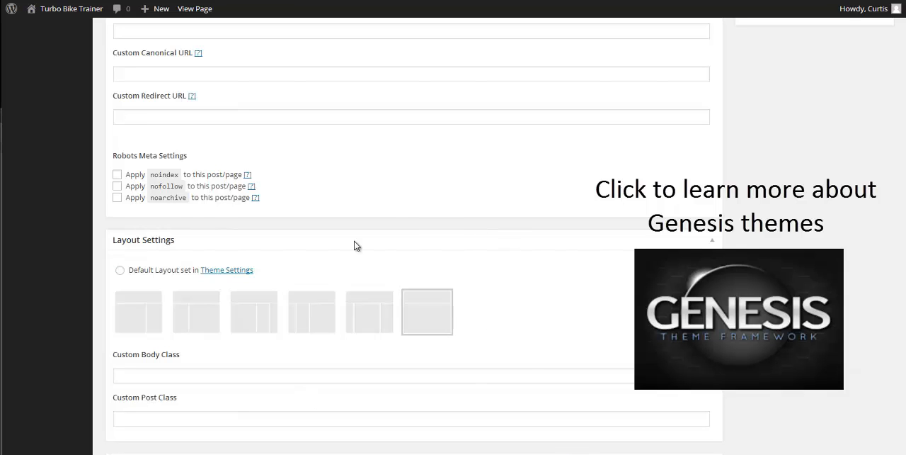
scroll(589, 364, "up", 5)
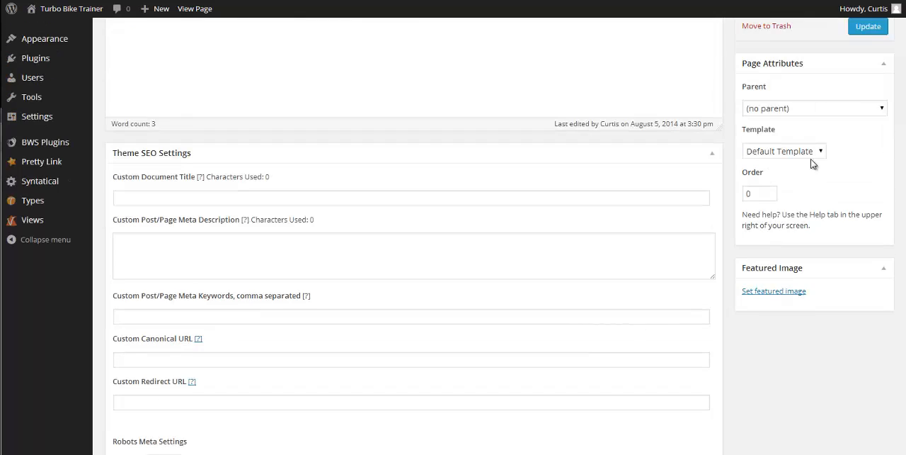
left_click(868, 27)
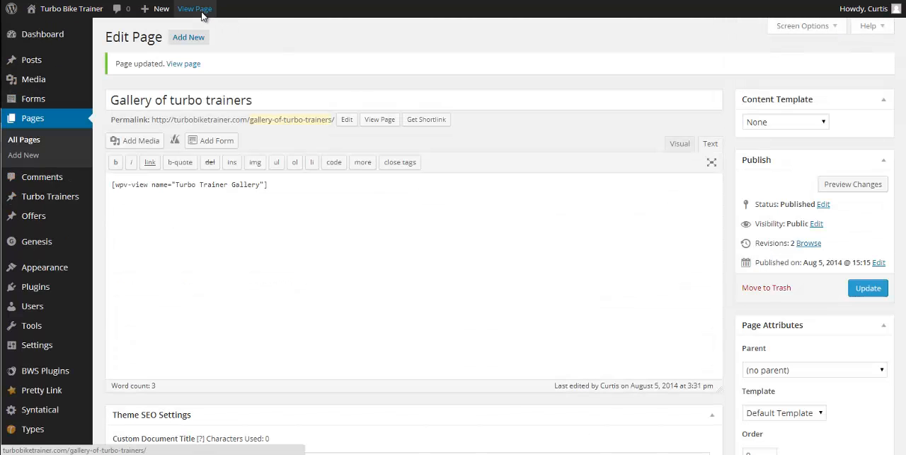
View the published gallery page and examine how the trainer titles and images are arranged across the full width
left_click(202, 11)
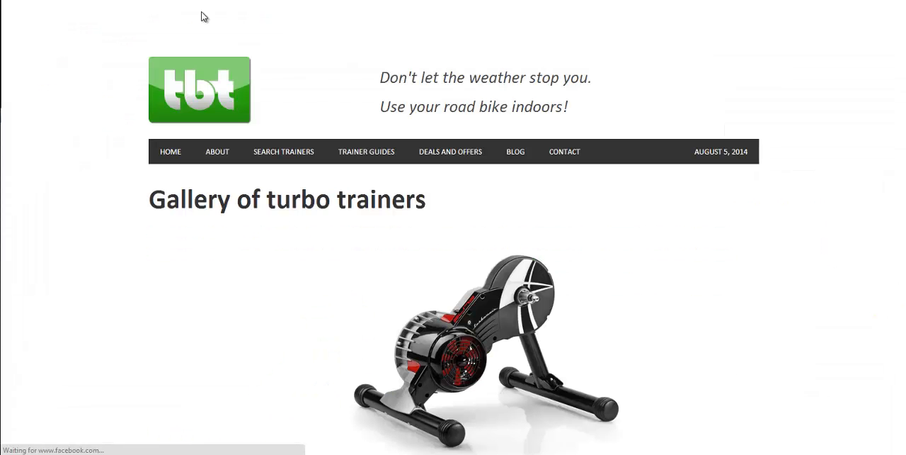
scroll(556, 292, "down", 3)
scroll(398, 157, "up", 2)
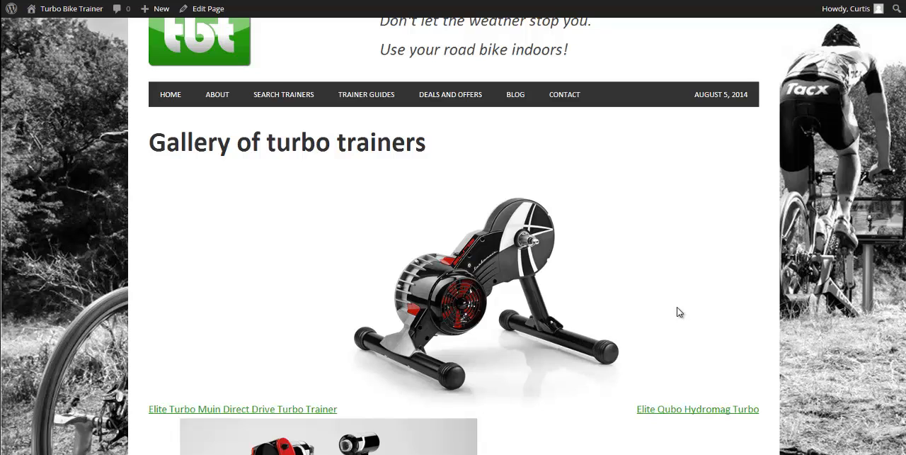
scroll(679, 311, "down", 2)
scroll(510, 272, "down", 6)
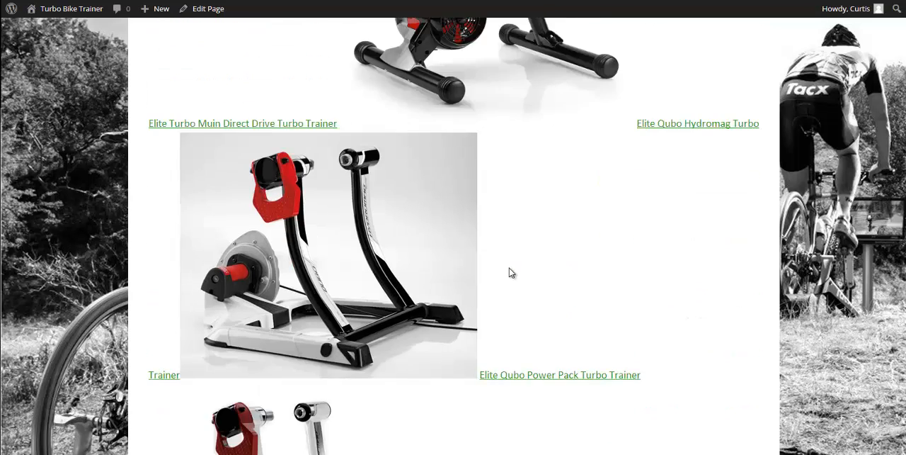
scroll(510, 280, "down", 1)
mouse_move(905, 85)
left_mouse_down()
mouse_move(903, 388)
mouse_move(902, 79)
left_mouse_up()
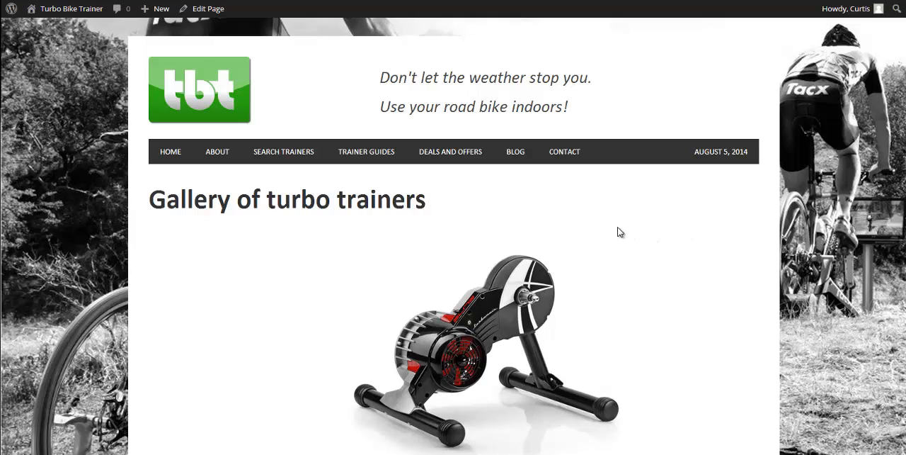
scroll(617, 231, "down", 3)
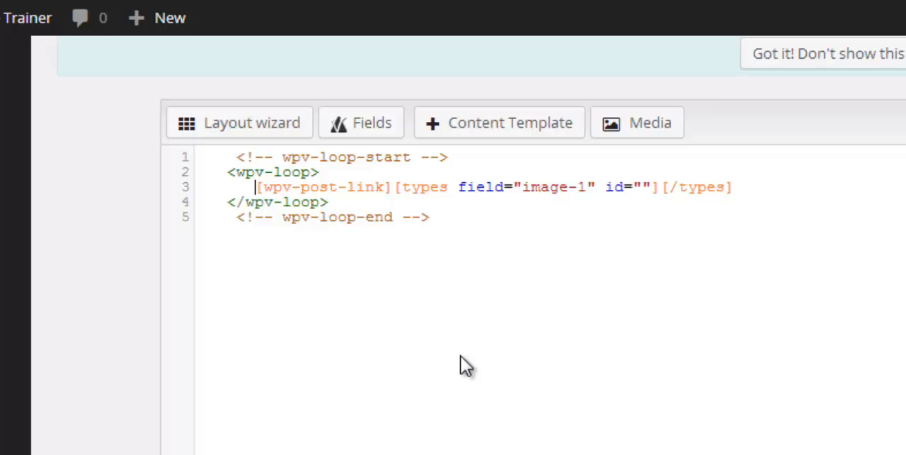
In the View's layout loop, wrap the post link and image-1 field in a div with the id "holder"
type("<")
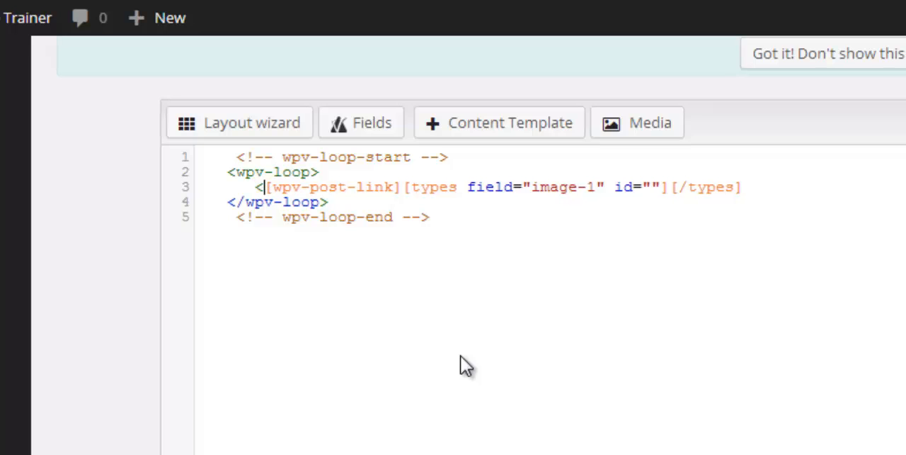
type("div id=")
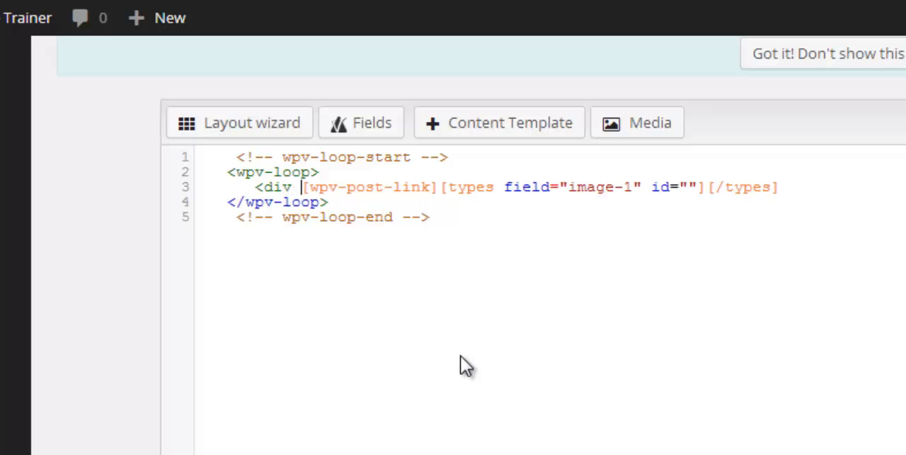
type("\"")
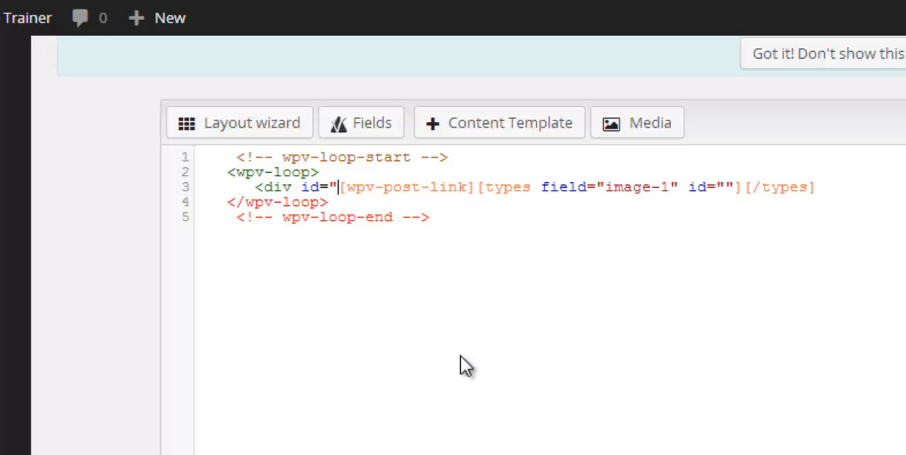
type("holder\"")
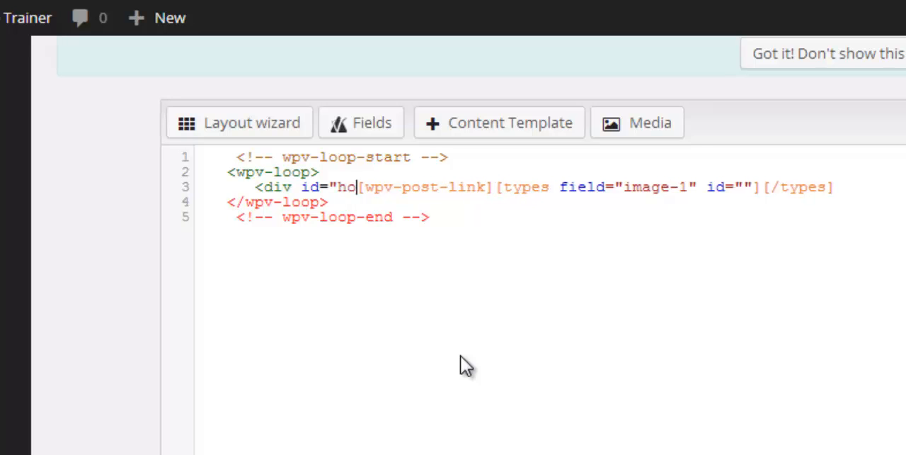
type(">")
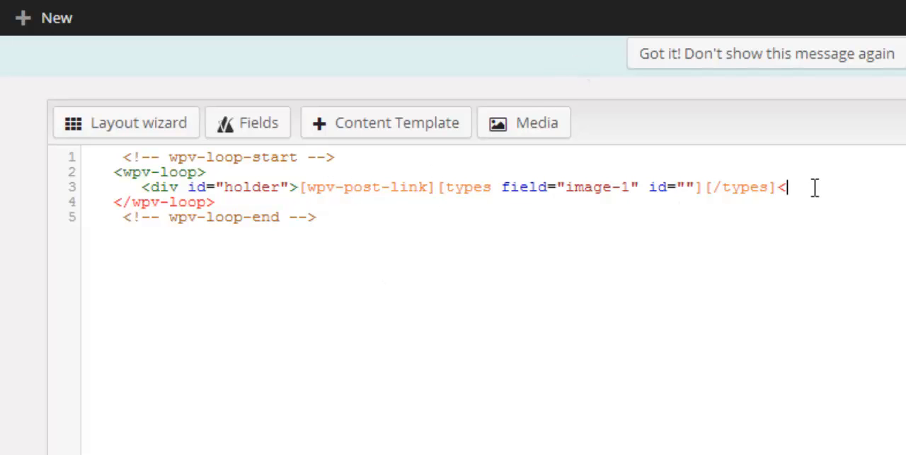
type("div>")
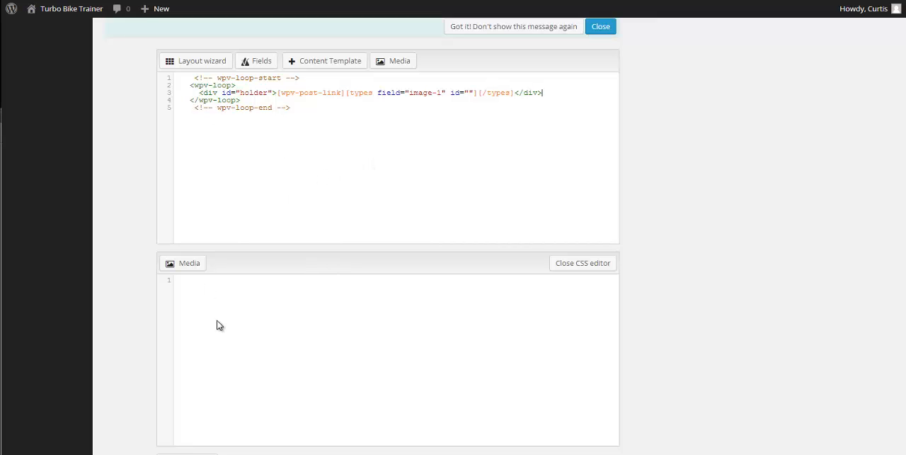
Add an empty #holder rule with opening and closing braces to the View layout's CSS
left_click(467, 298)
scroll(470, 293, "down", 2)
scroll(470, 294, "up", 1)
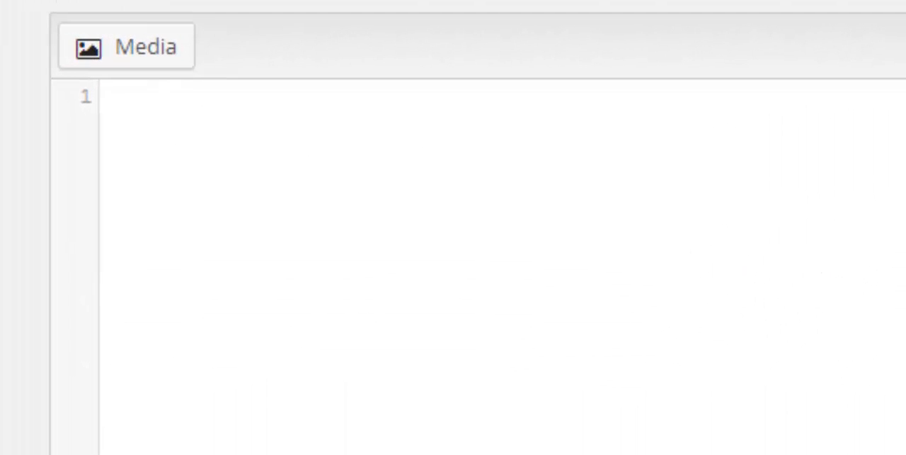
type("#holder")
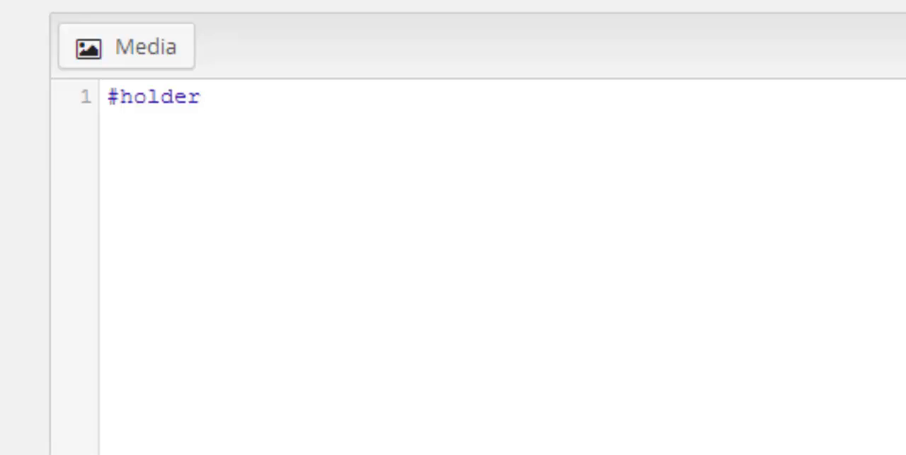
key("Return")
type("{")
key("Return")
key("Return")
type("}")
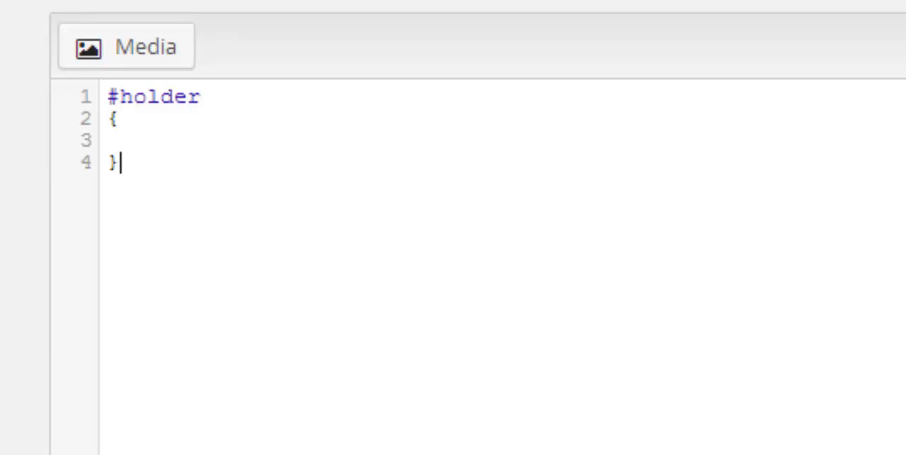
Give the #holder rule the declarations float: left; and max-width: 350px;
key("Up")
type("f")
type("t:")
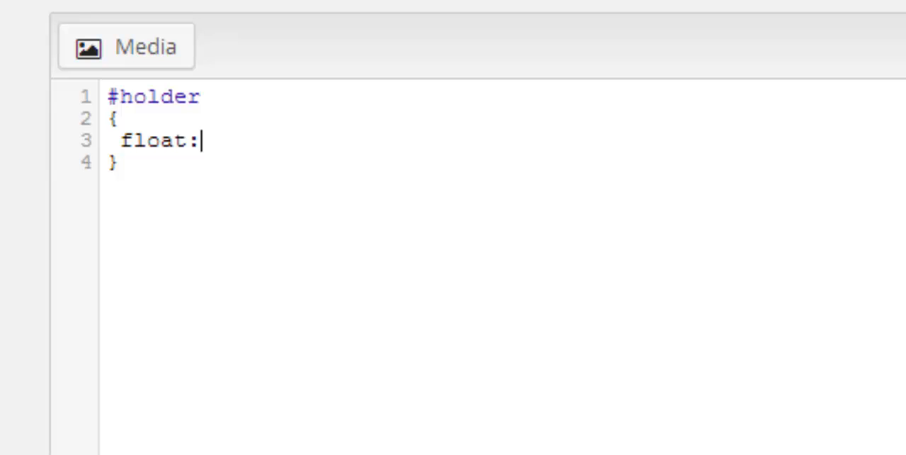
type(" left;")
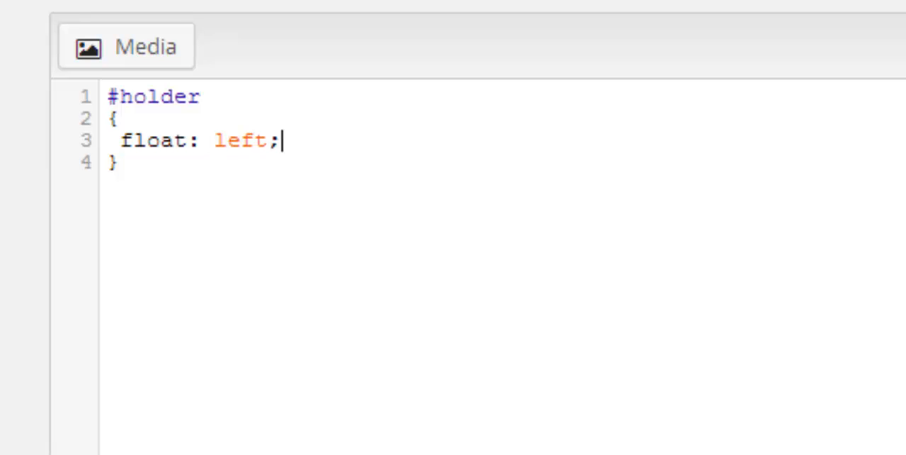
key("Return")
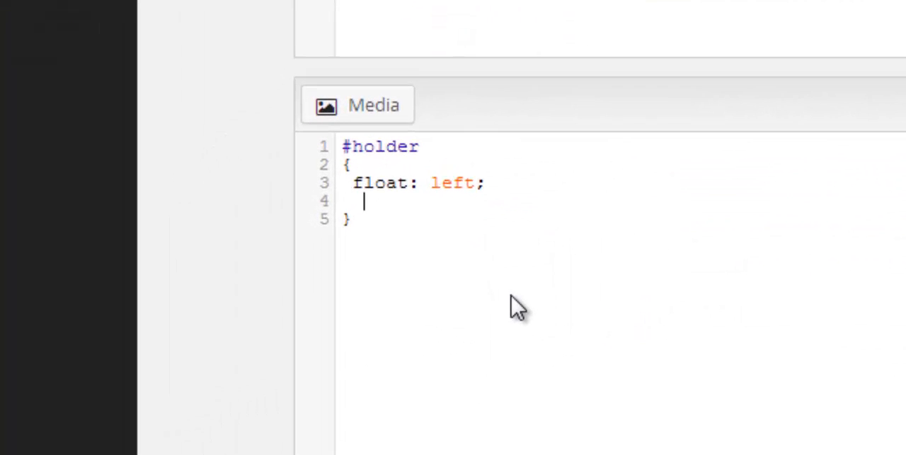
type("max-wi")
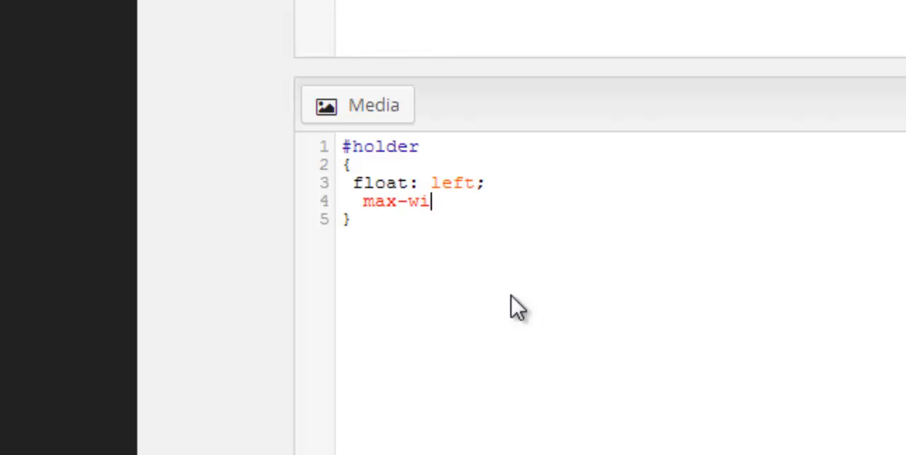
type("dth:")
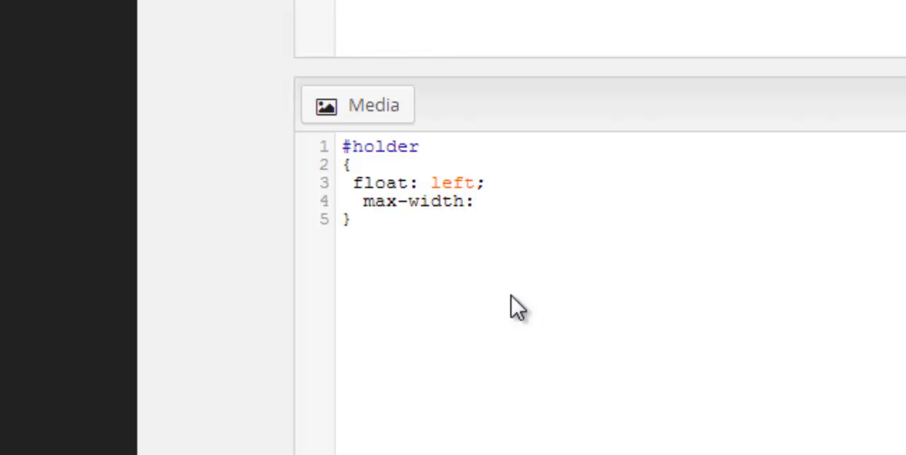
type(" 350px;")
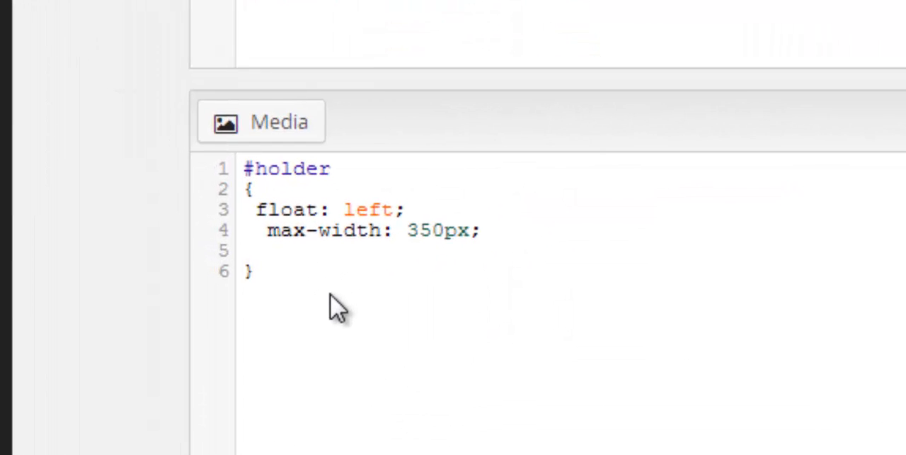
Add margin-right: 20px; to the #holder rule below the maximum width
type("margin-")
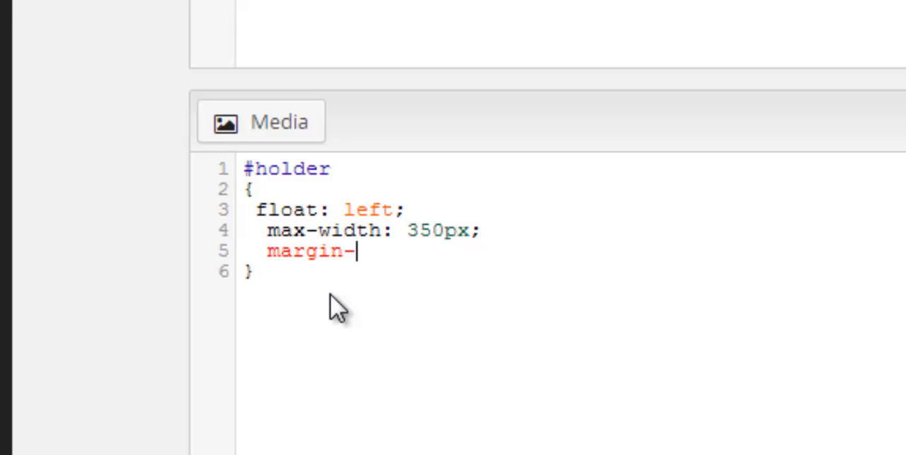
type("right")
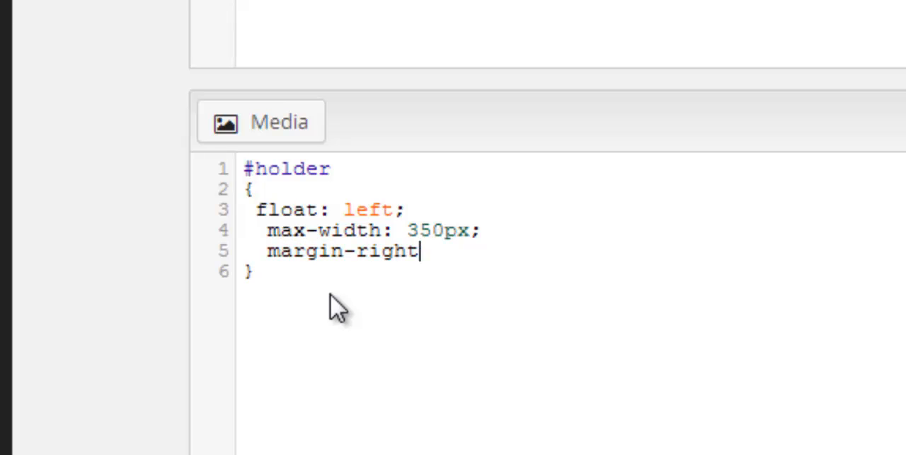
type(": 20px;")
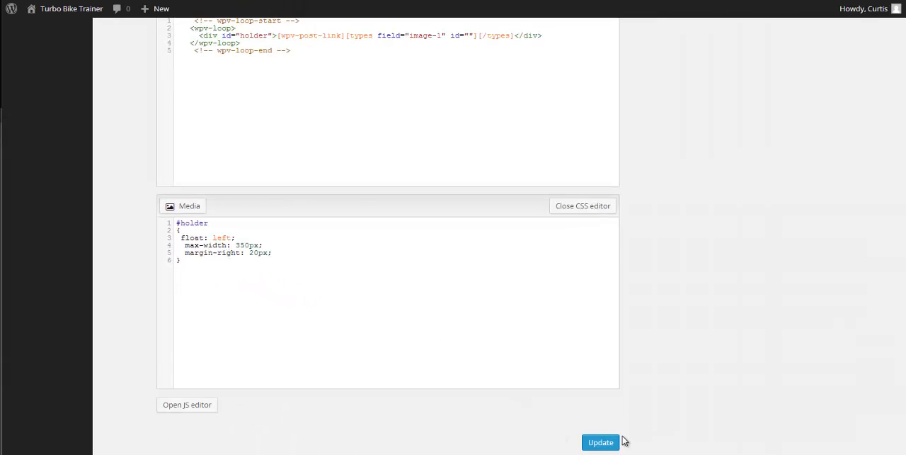
Save the View's layout and CSS changes and reload the published gallery page to check the grid
left_click(609, 442)
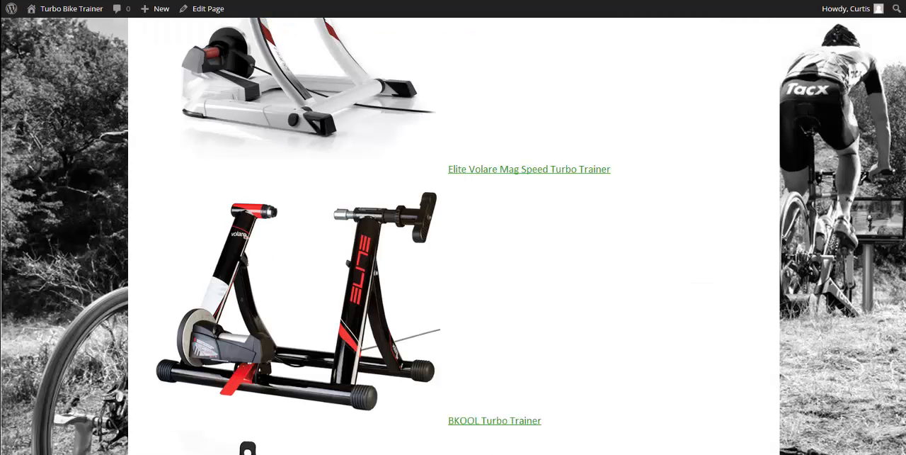
key("F5")
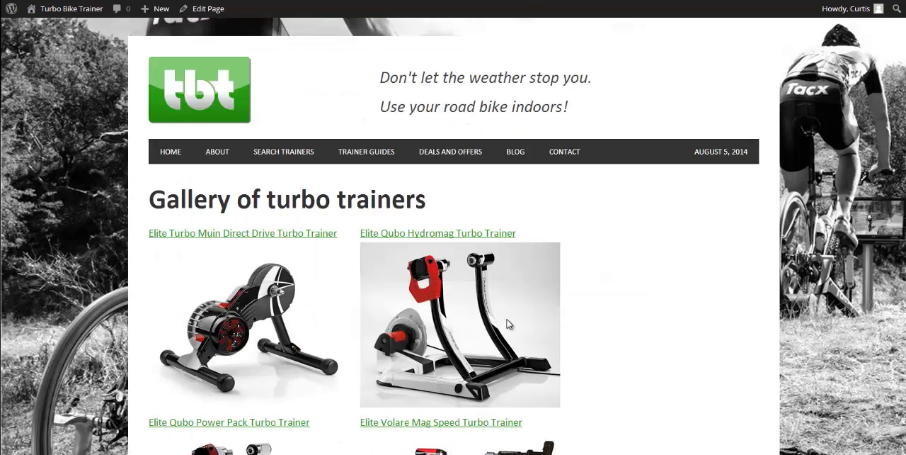
scroll(473, 328, "down", 1)
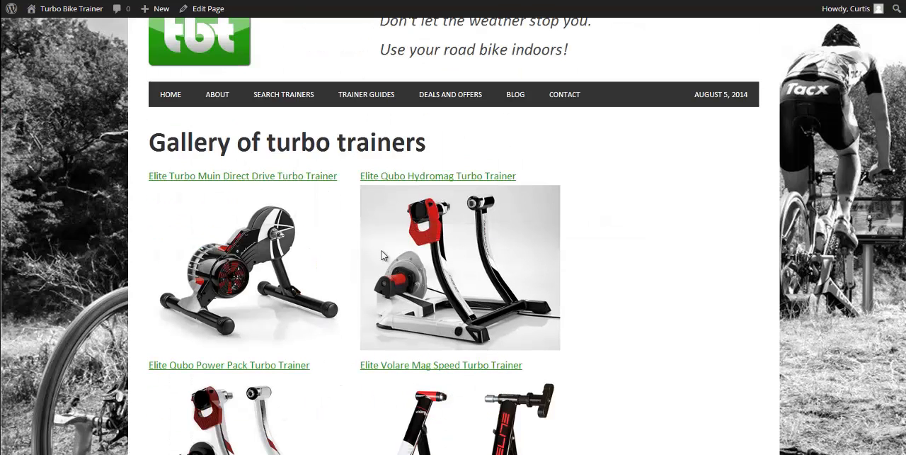
Set the #holder rule's max-width to 300px and reload the published gallery page with the change
scroll(382, 241, "down", 1)
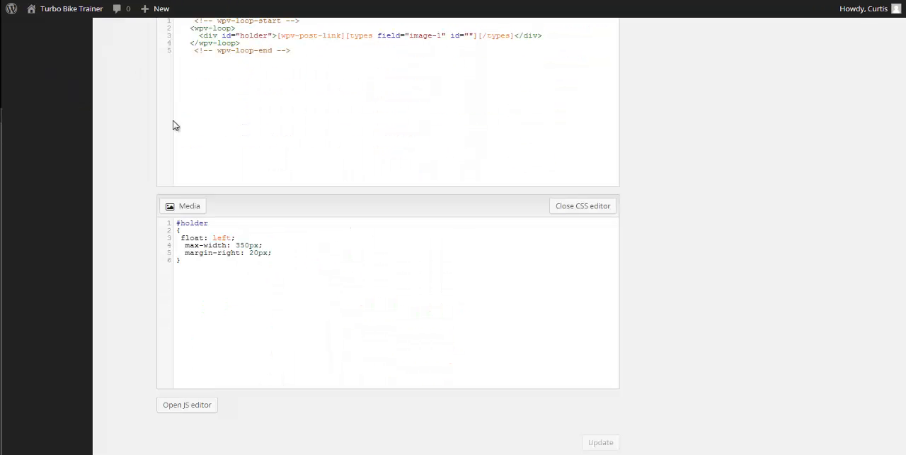
left_click_drag(235, 244, 245, 244)
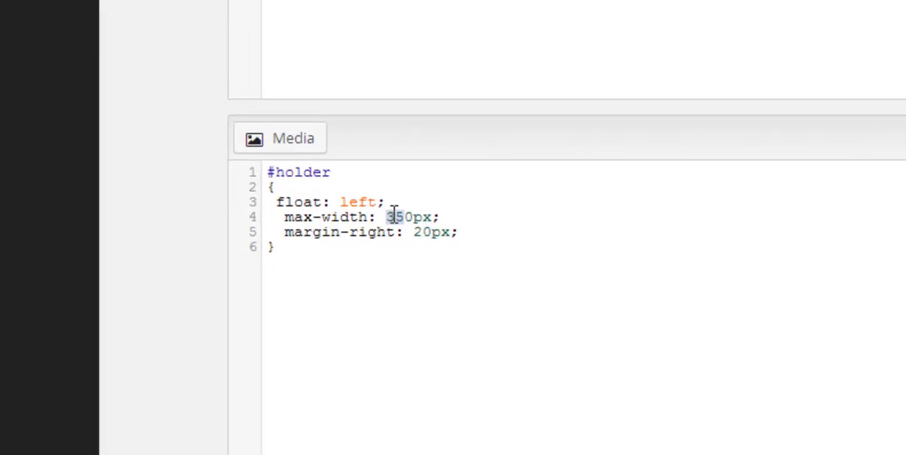
type("300")
key("Delete")
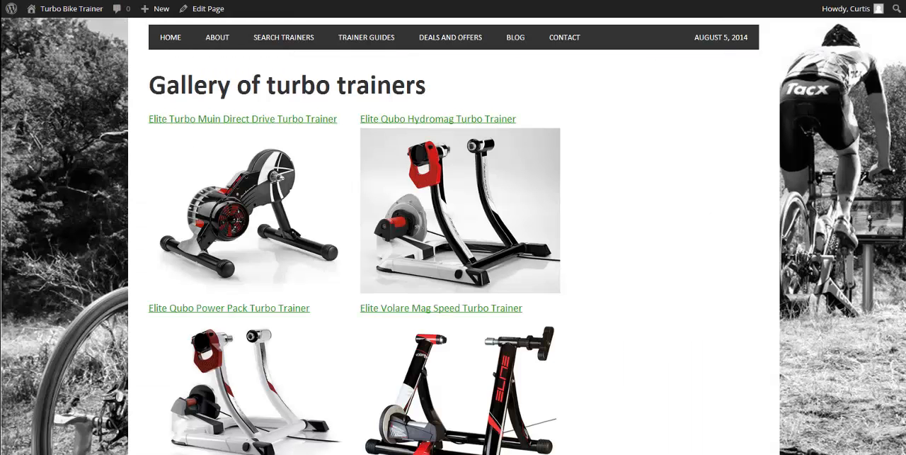
left_click(71, 8)
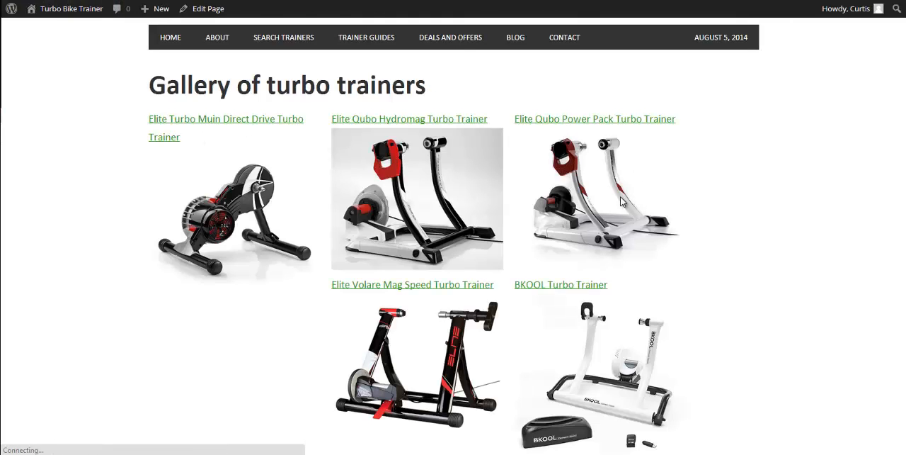
Look through the reloaded gallery page to check how the trainer titles and images line up in the grid rows
scroll(641, 209, "down", 1)
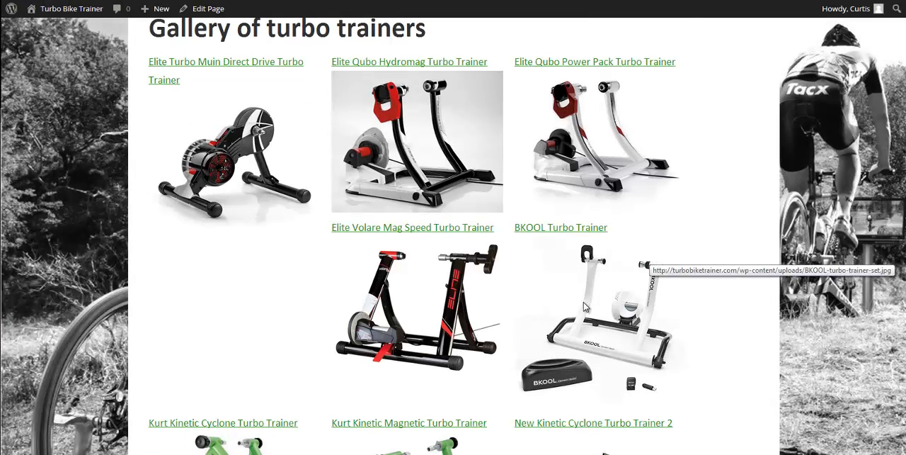
scroll(542, 289, "down", 2)
scroll(542, 289, "down", 4)
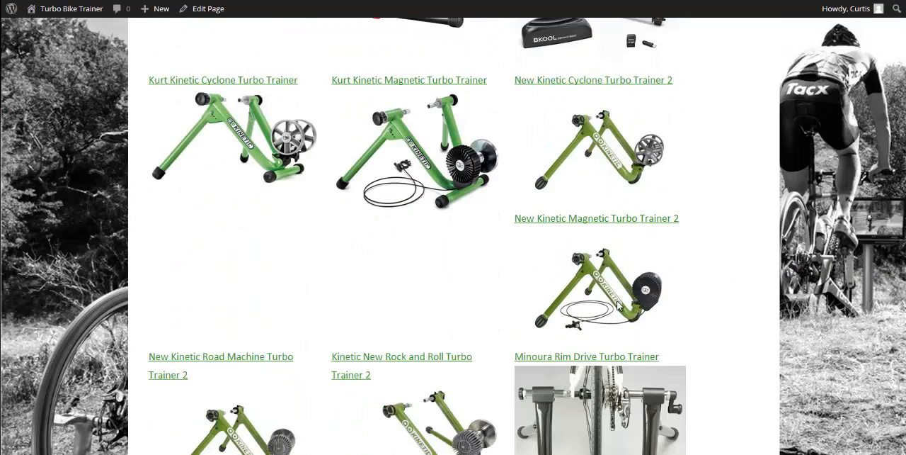
scroll(261, 214, "down", 3)
scroll(536, 135, "up", 1)
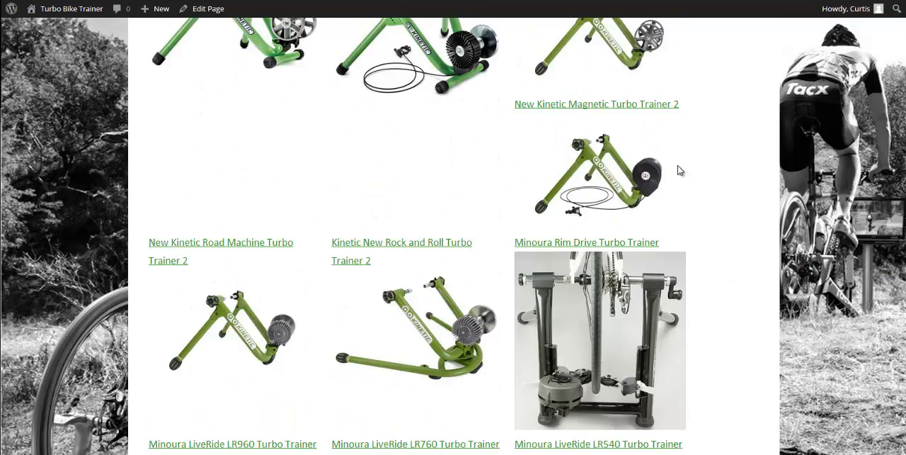
scroll(370, 330, "down", 4)
scroll(521, 330, "down", 7)
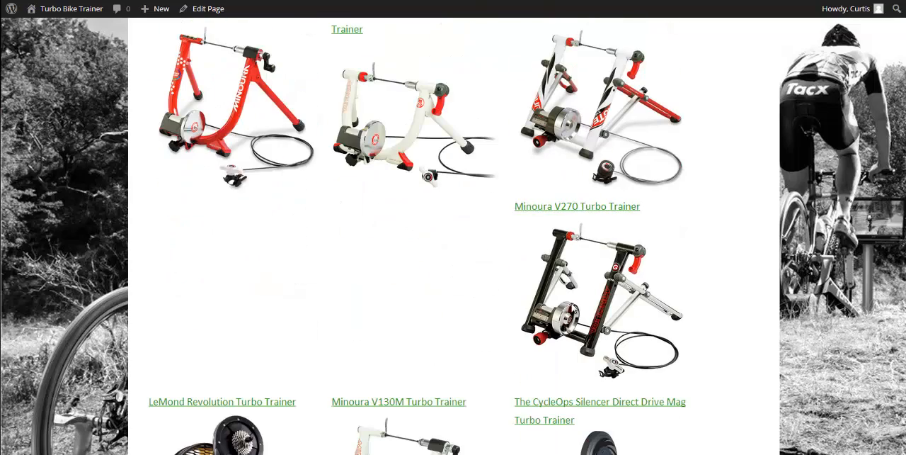
scroll(486, 276, "down", 2)
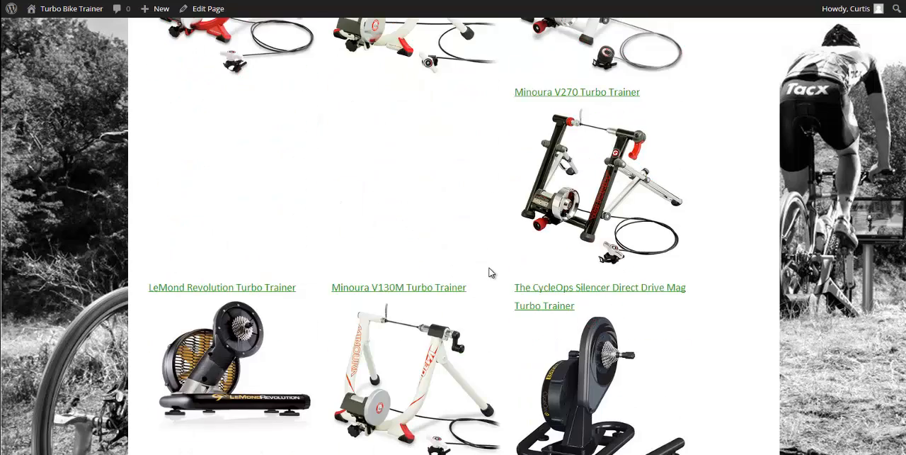
scroll(489, 272, "up", 3)
scroll(473, 275, "up", 20)
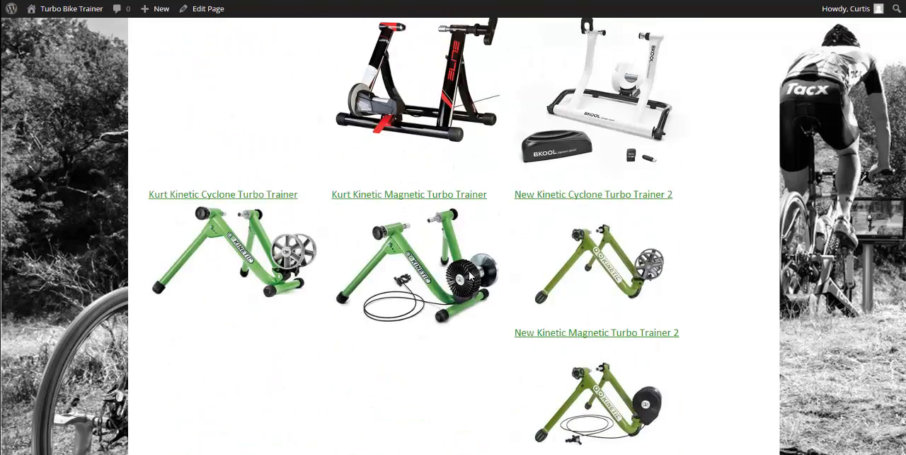
scroll(469, 274, "up", 2)
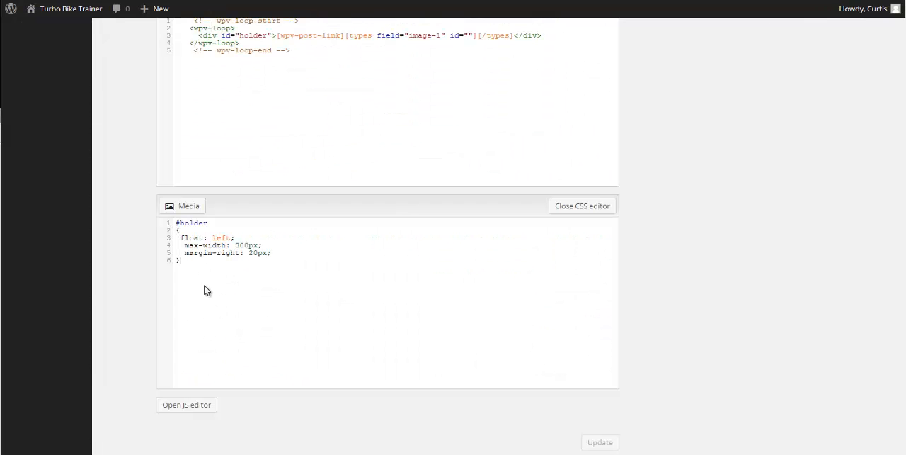
Add blank lines below the #holder rule and wrap the layout's [wpv-post-link] shortcode in <div id="title"> and </div>
key("Return")
key("Return")
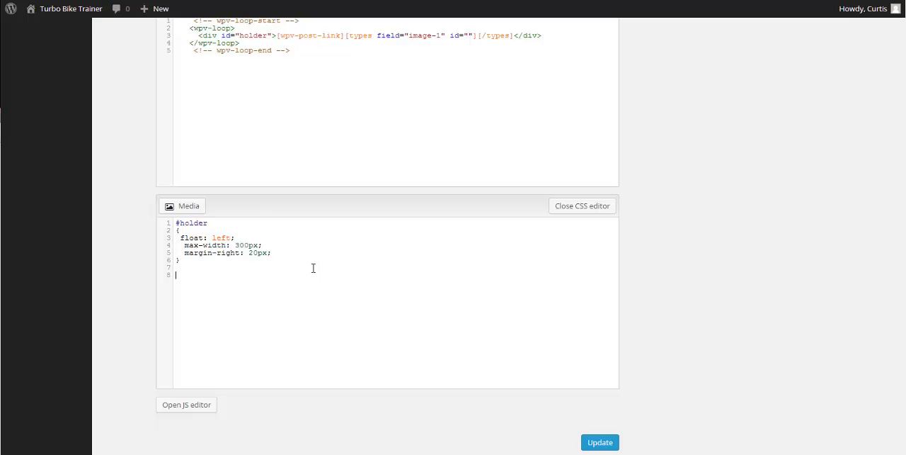
scroll(309, 269, "up", 3)
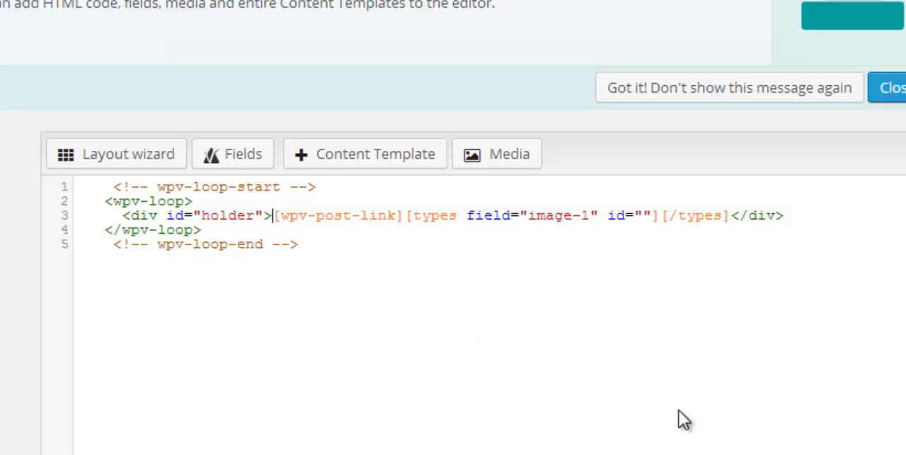
type("<div ")
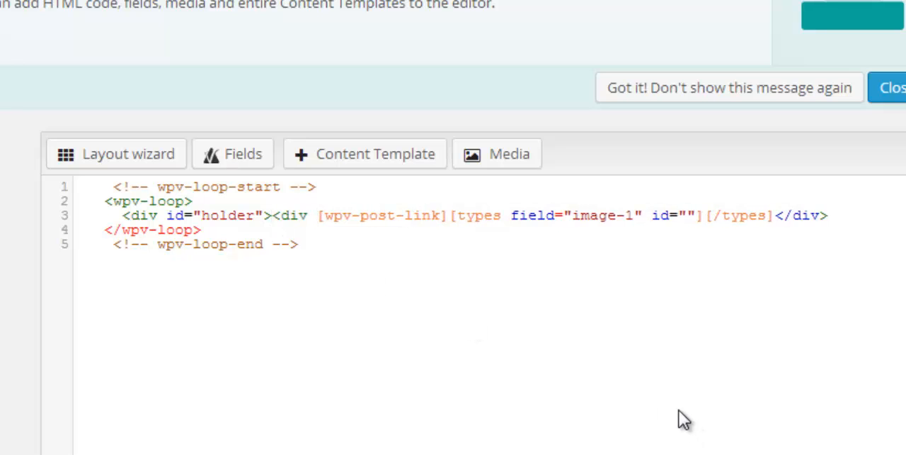
type("id=\"")
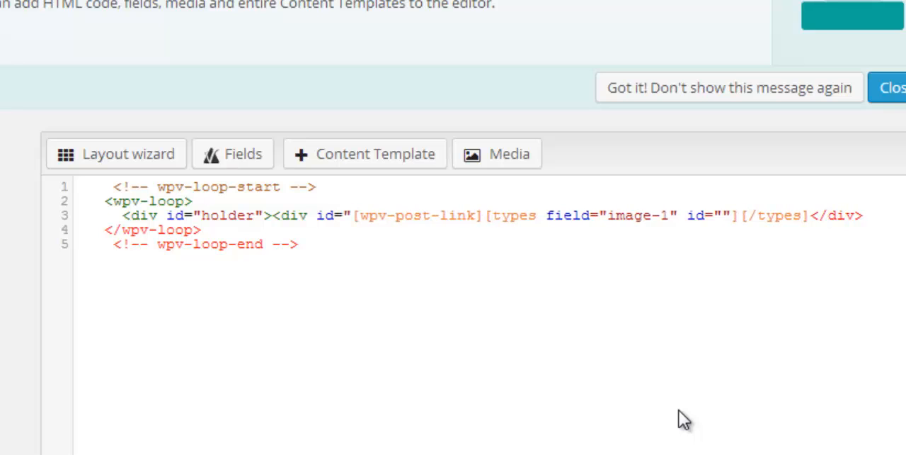
type("title\">")
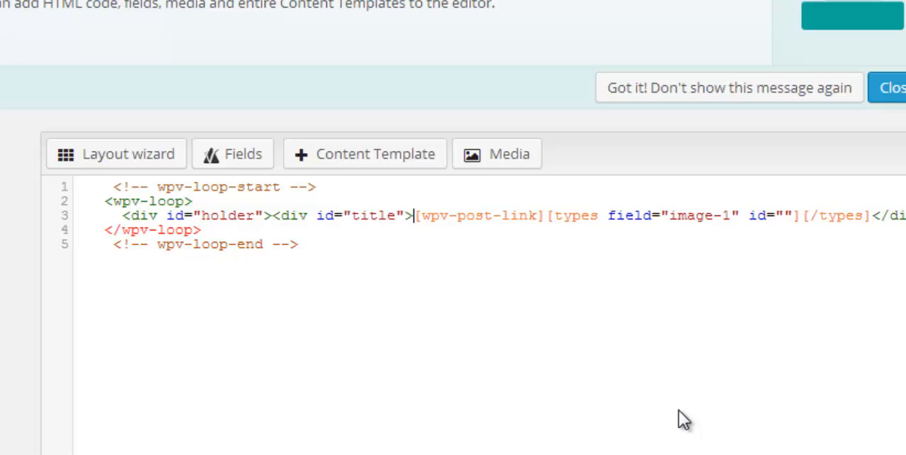
left_click(545, 215)
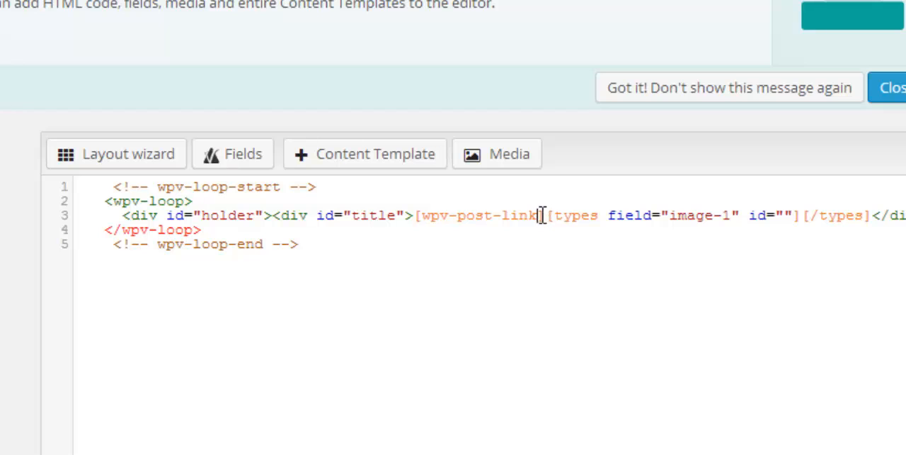
type("</div>")
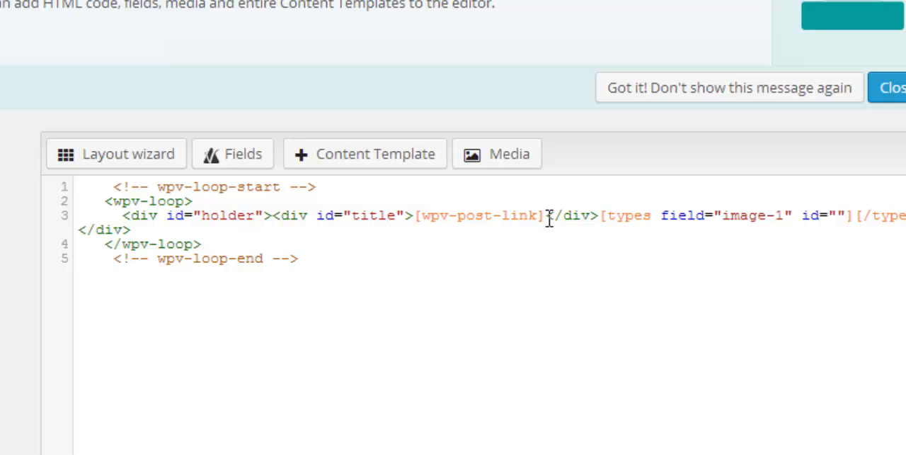
left_click_drag(547, 216, 600, 215)
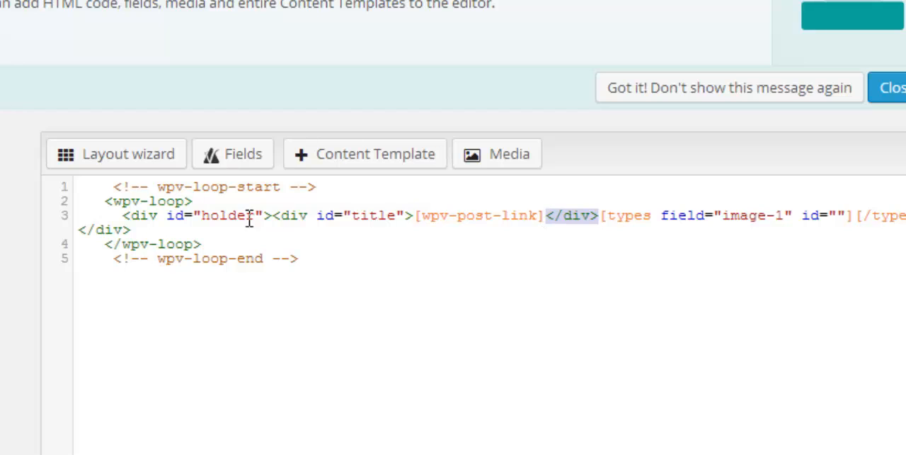
Wrap the layout's image-1 types shortcode in <div id="image"> and </div>, inside the holder div
left_click(602, 215)
type("<")
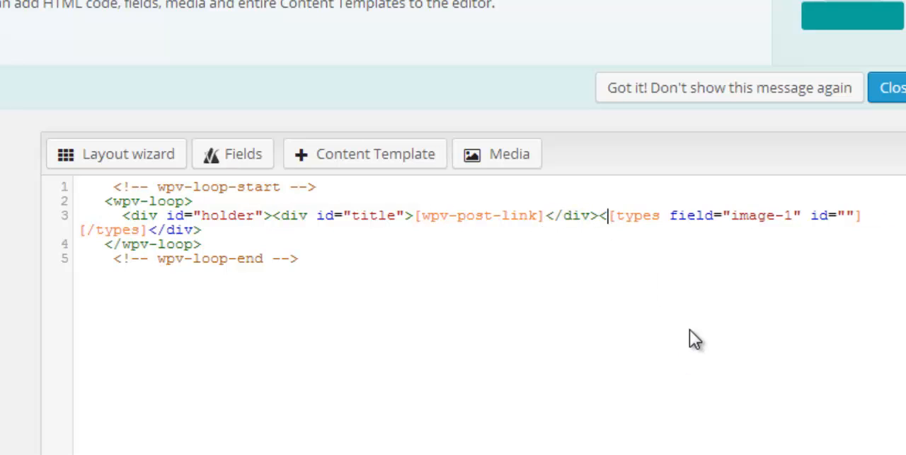
type("div ")
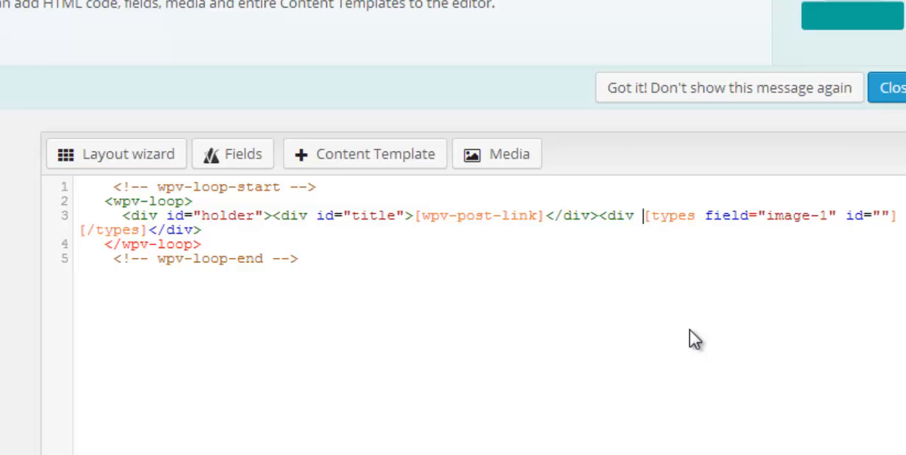
type("id=\"")
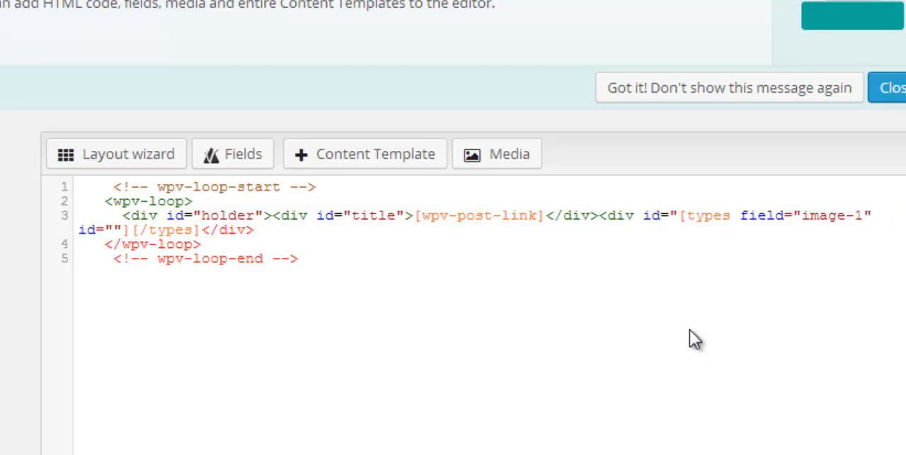
type("image\"")
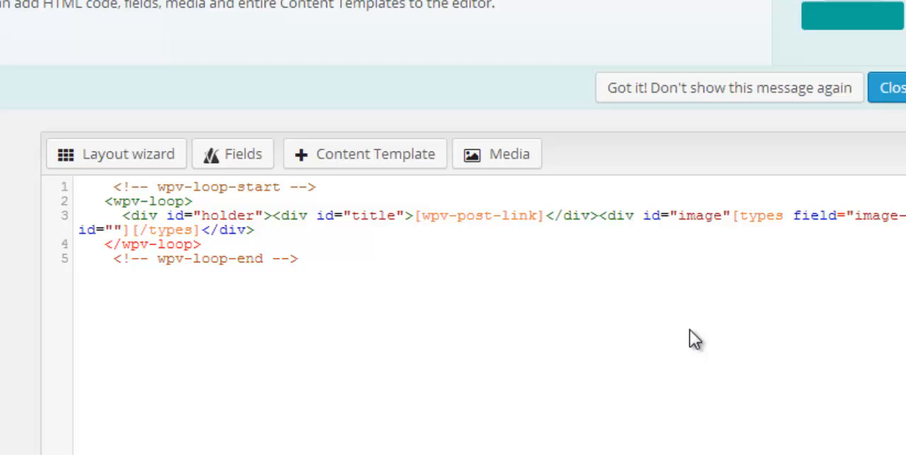
type(">")
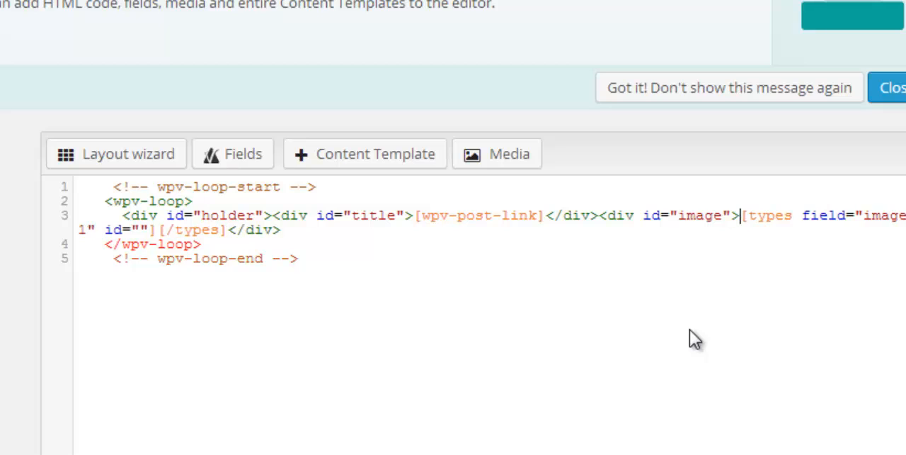
left_click(228, 227)
type("</div>")
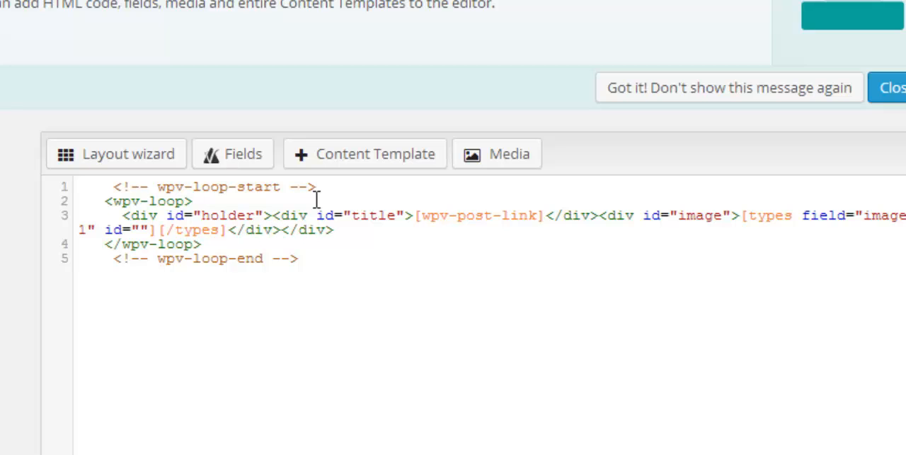
Add an empty #title rule with opening and closing braces below the #holder rule in the View's CSS
scroll(515, 359, "down", 5)
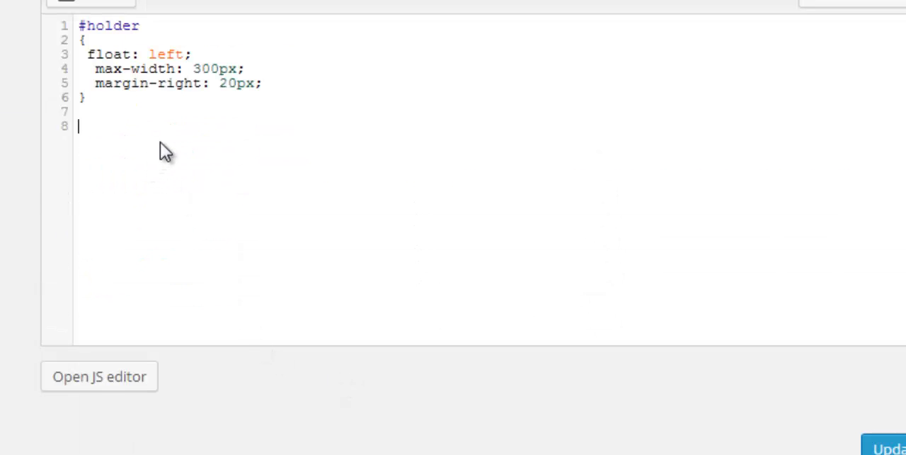
type("#")
key("Return")
key("BackSpace")
type("title")
key("Return")
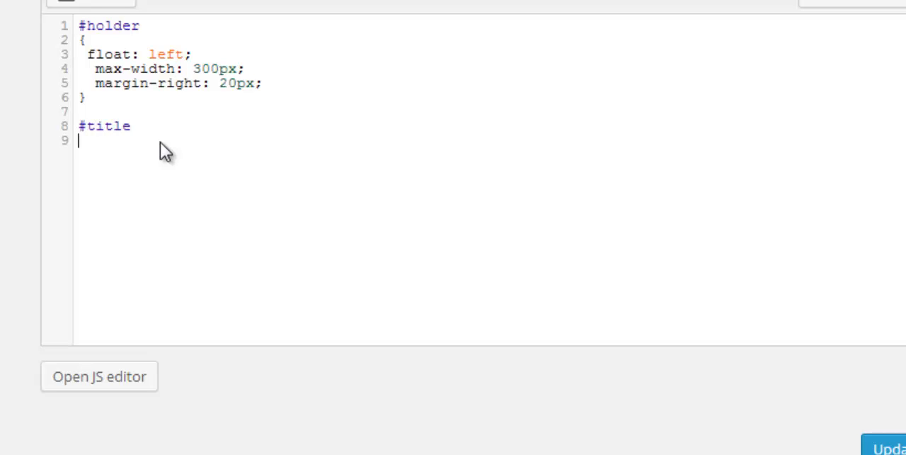
type("{")
key("Return")
key("Return")
type("}")
Add an empty #image rule with opening and closing braces below the #title rule
key("Return")
key("Return")
type("#imae")
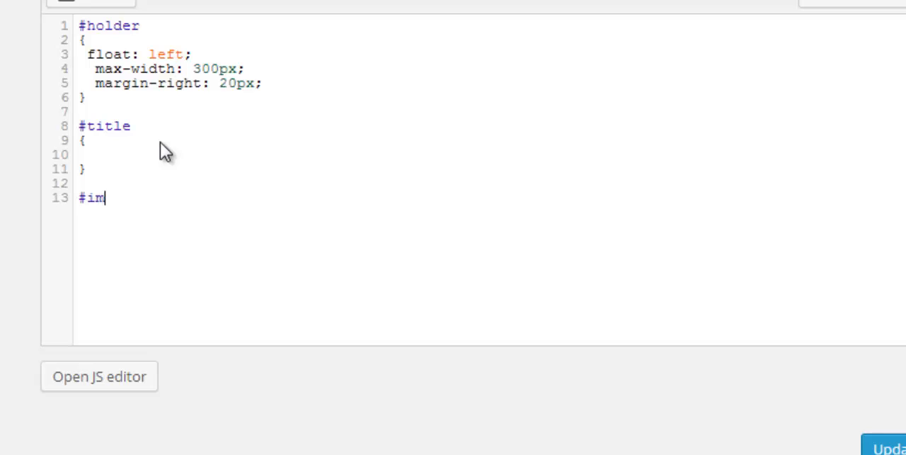
key("BackSpace")
type("ge")
key("Return")
type("{")
key("Return")
key("Return")
type("}")
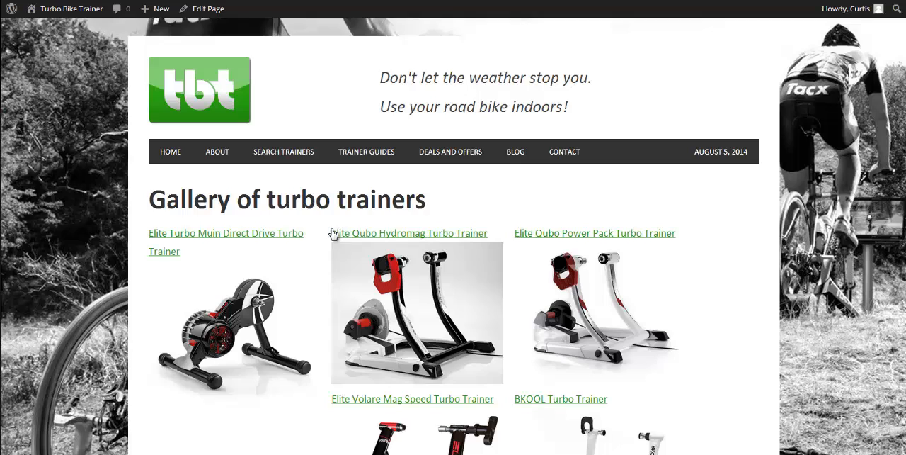
Give the #title rule the declaration line-height: 20px; and save the View's layout and CSS changes
scroll(333, 233, "down", 3)
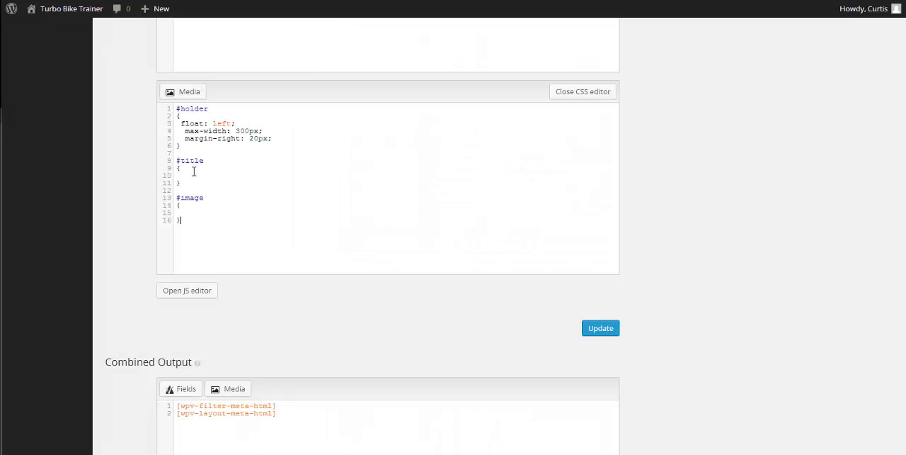
left_click(193, 173)
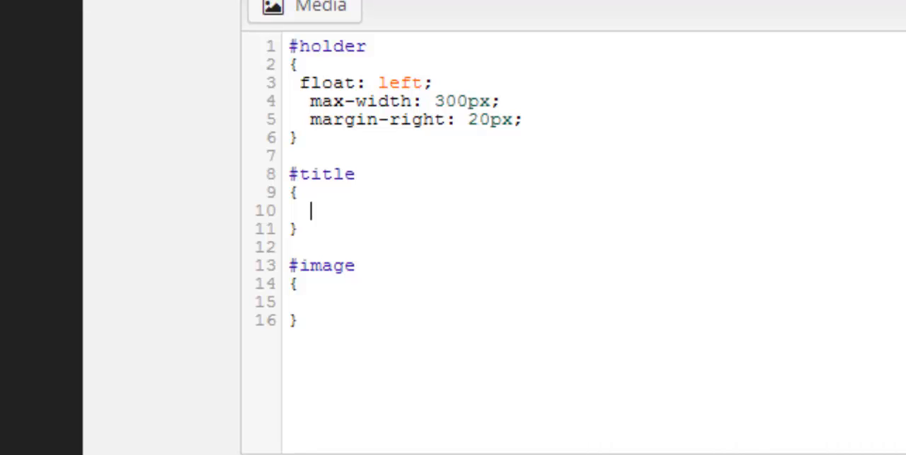
type("line-")
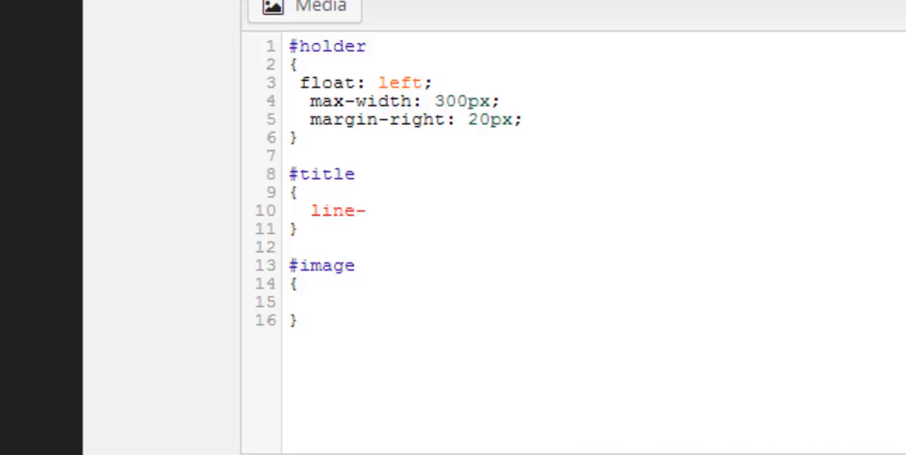
type("height")
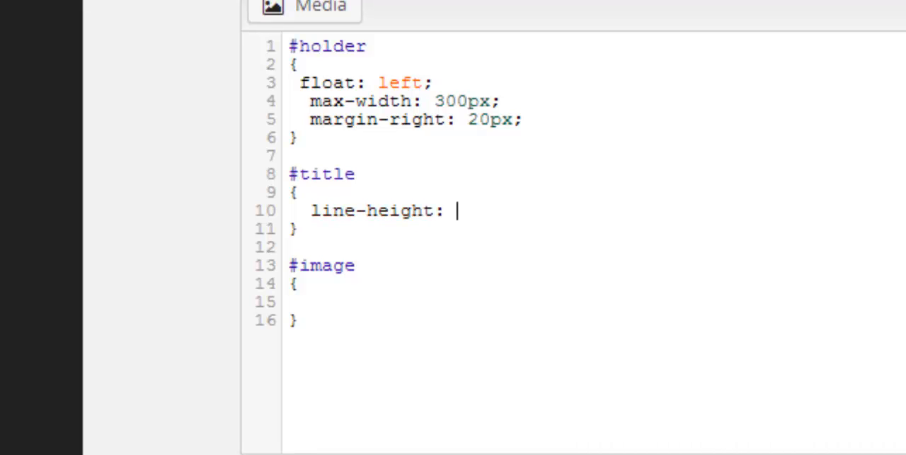
type(": 20px;")
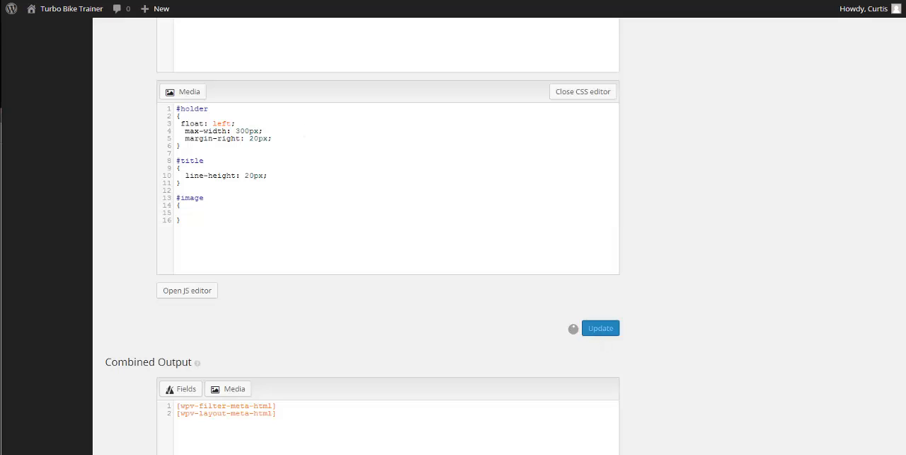
left_click(601, 328)
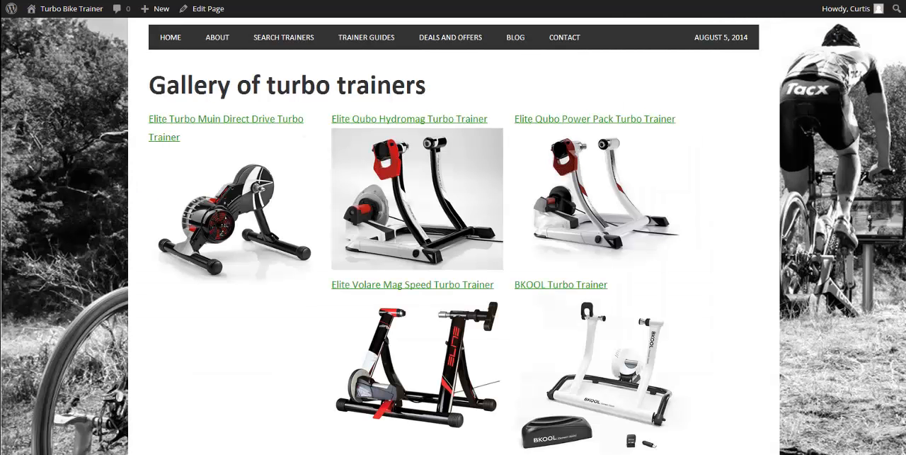
Reload the gallery page and check the line spacing of the trainer titles and the grid arrangement
key("F5")
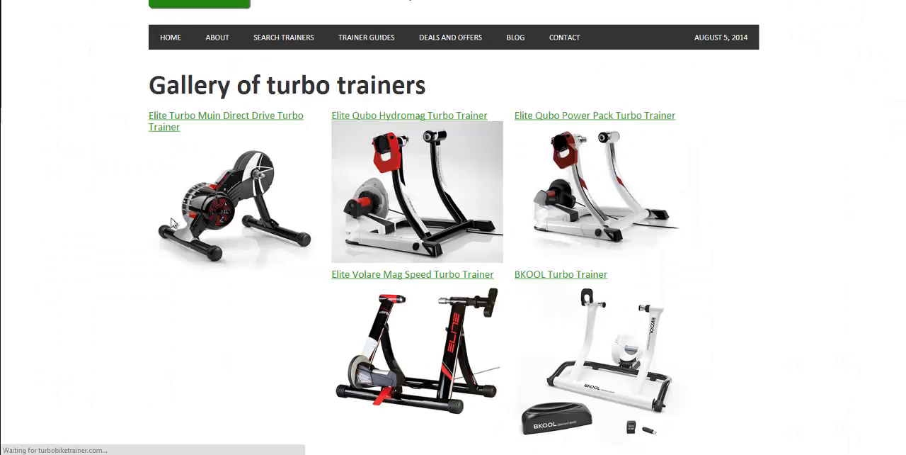
left_click(163, 127)
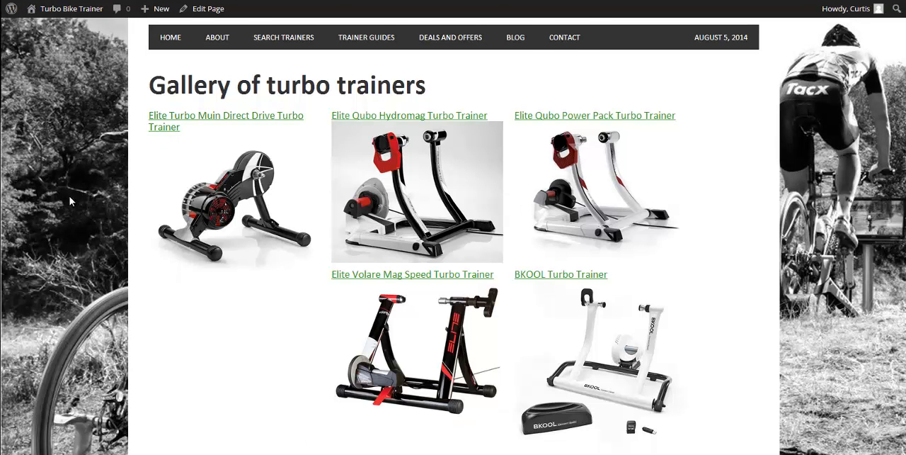
scroll(69, 201, "up", 1)
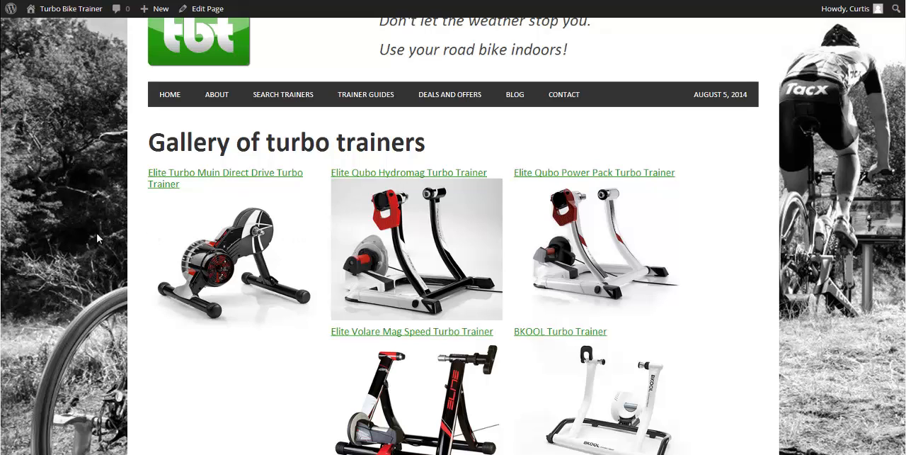
scroll(293, 298, "down", 7)
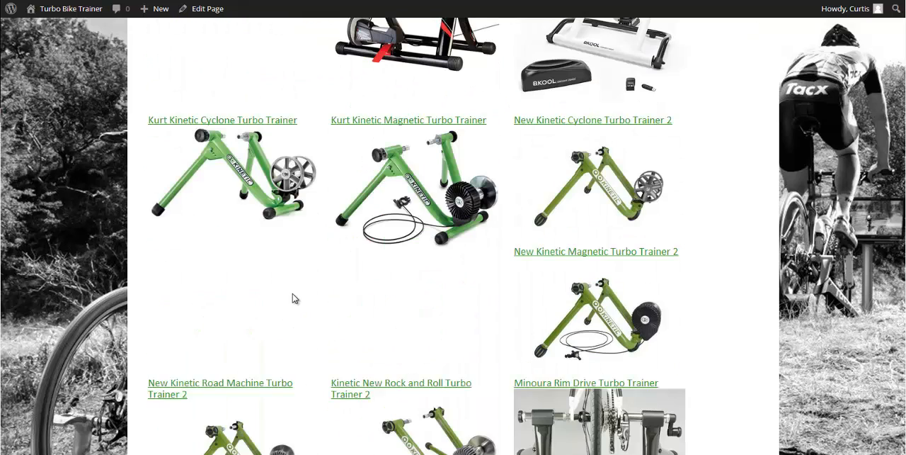
scroll(294, 299, "up", 5)
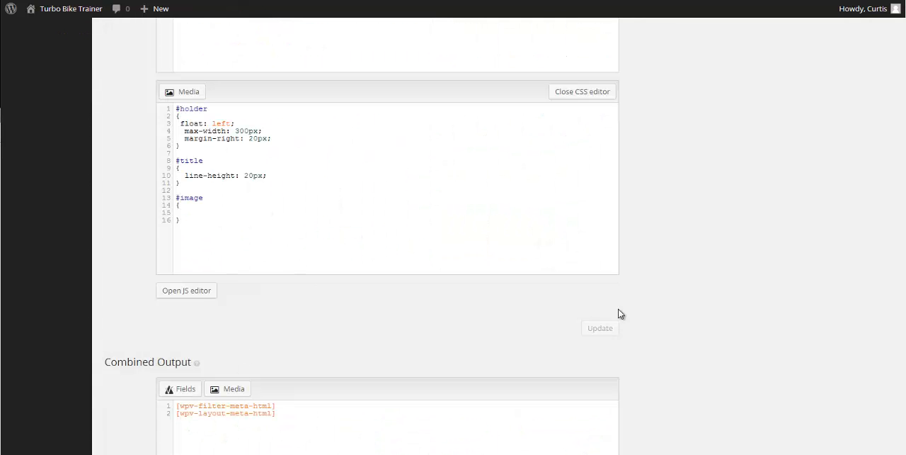
Give the #image rule the declaration width: 100%; and save the View's CSS
scroll(546, 316, "down", 2)
scroll(475, 319, "up", 3)
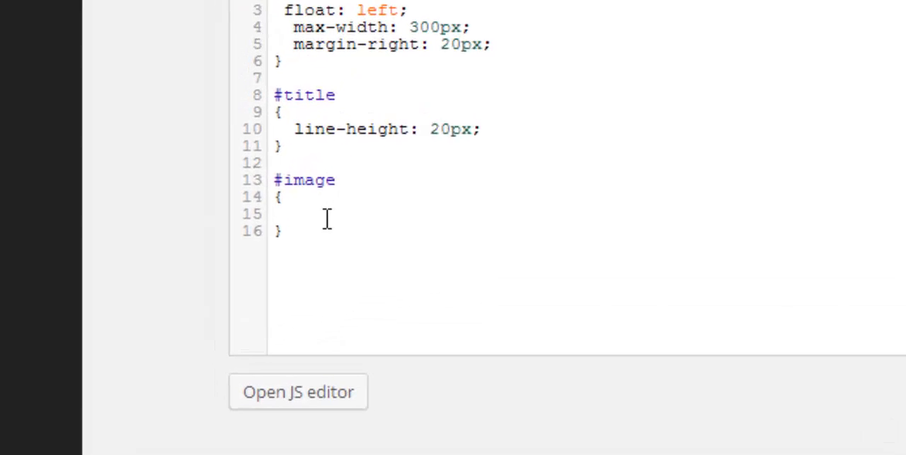
left_click(199, 270)
type("width")
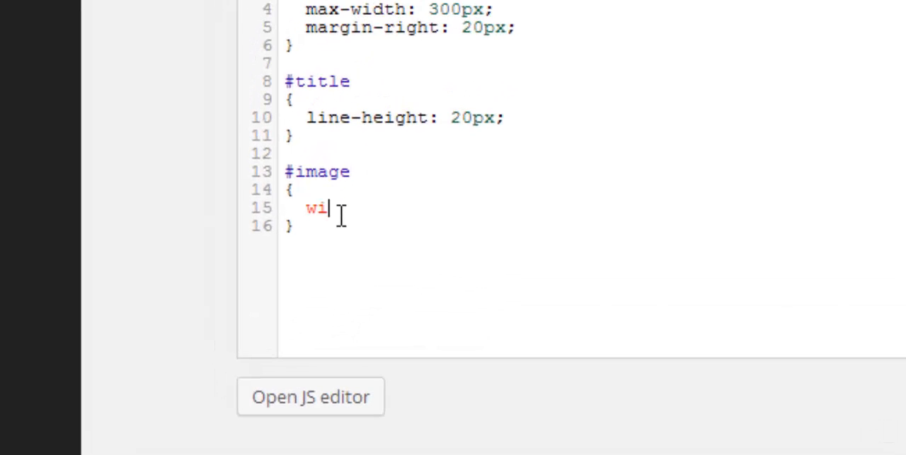
type(": 100%;")
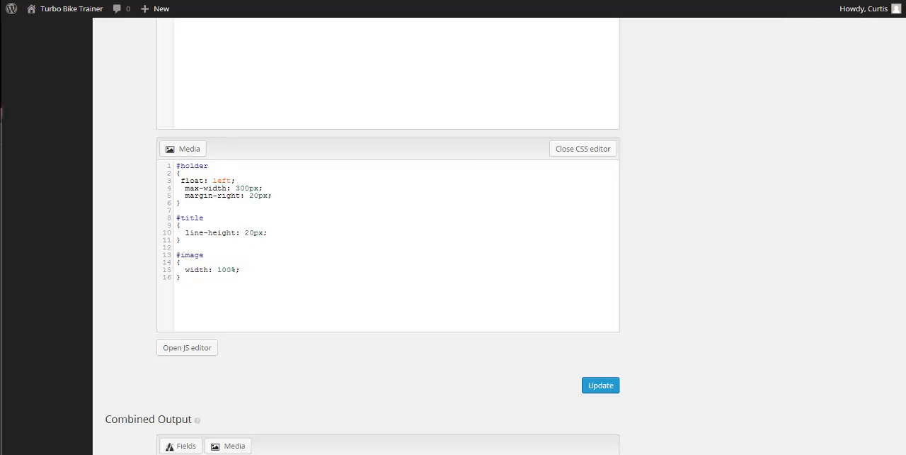
left_click(599, 387)
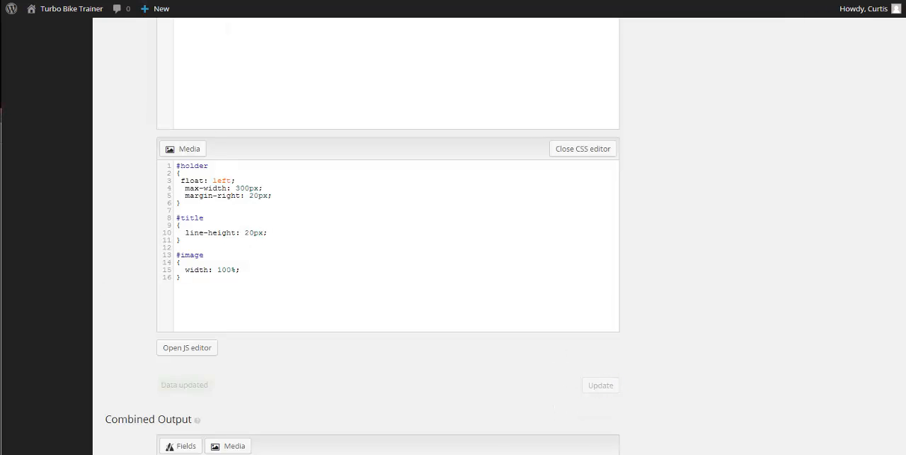
Reload the gallery page and check how the trainer images and rows line up
left_click(42, 0)
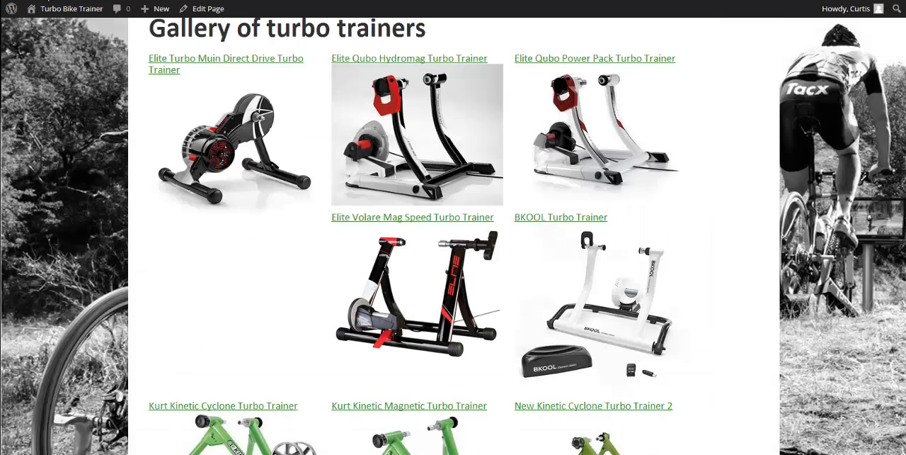
key("F5")
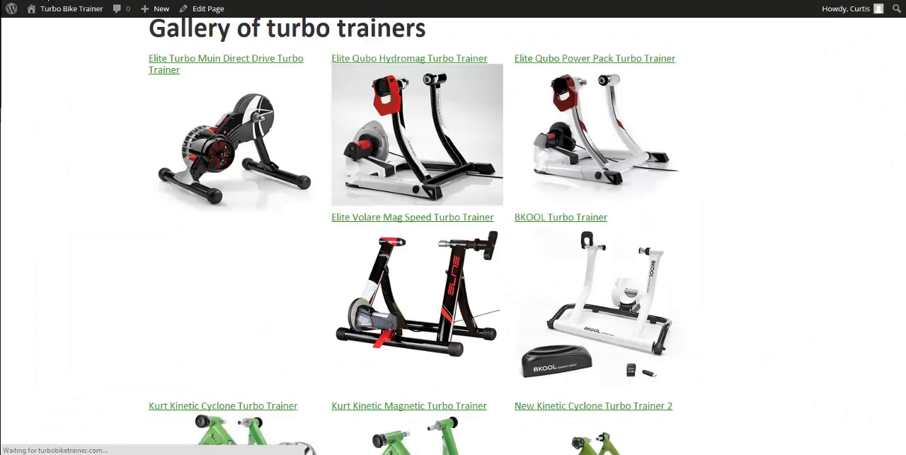
scroll(613, 179, "down", 3)
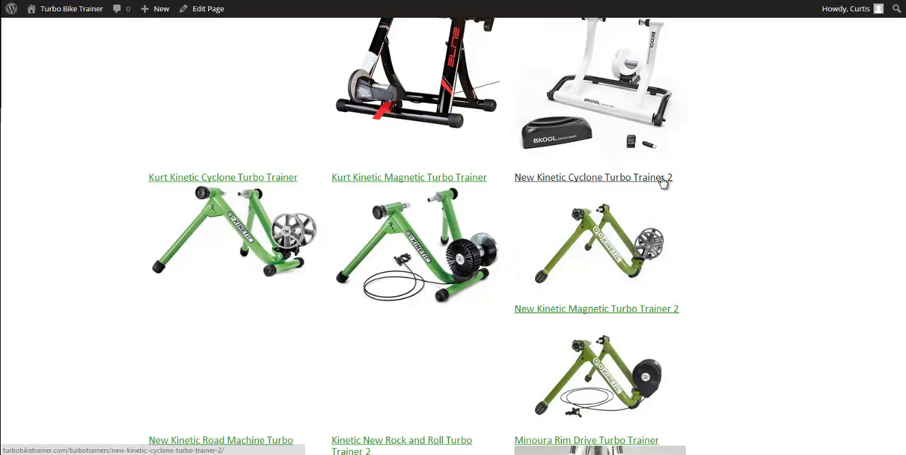
scroll(603, 251, "down", 3)
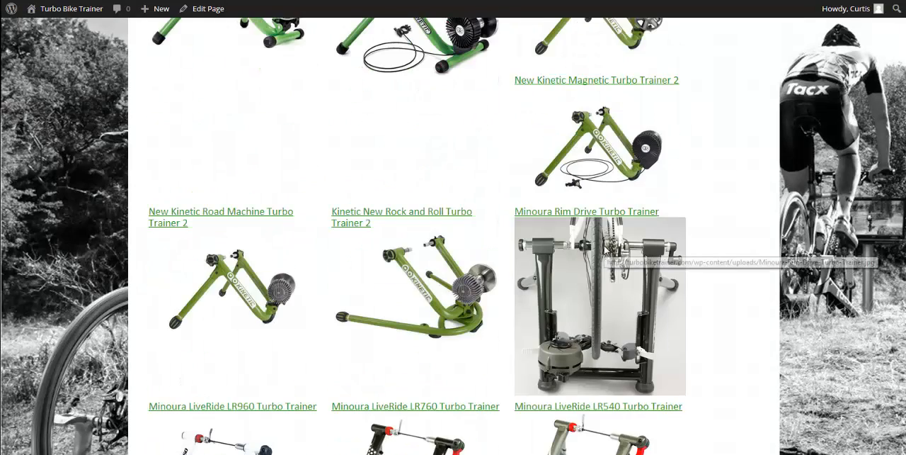
scroll(606, 249, "up", 6)
scroll(605, 249, "up", 1)
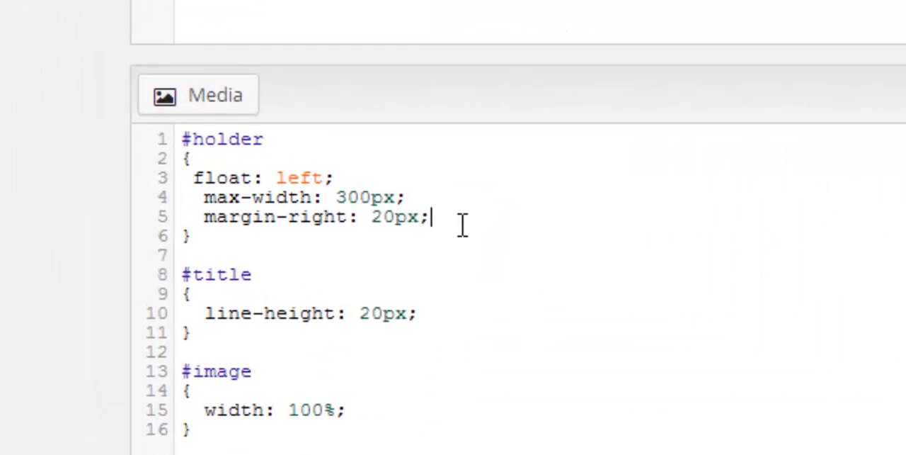
Add height: 200px; to the #holder rule below margin-right, save it and reload the gallery page
key("Return")
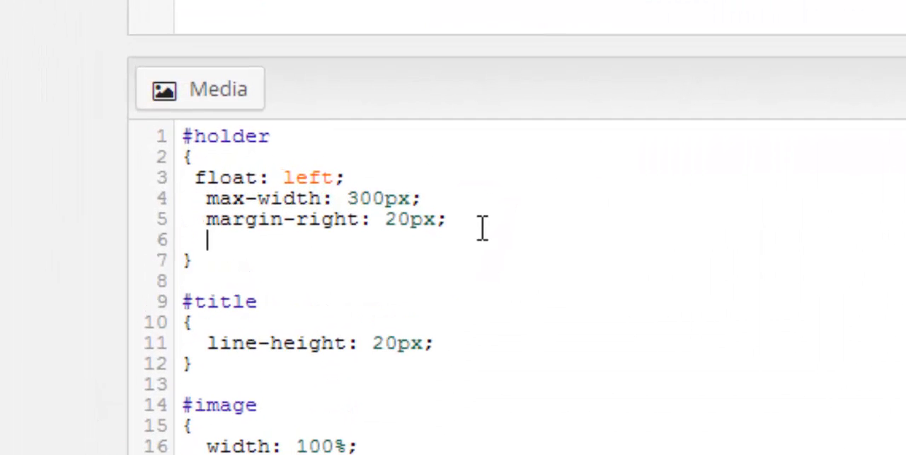
type("height: ")
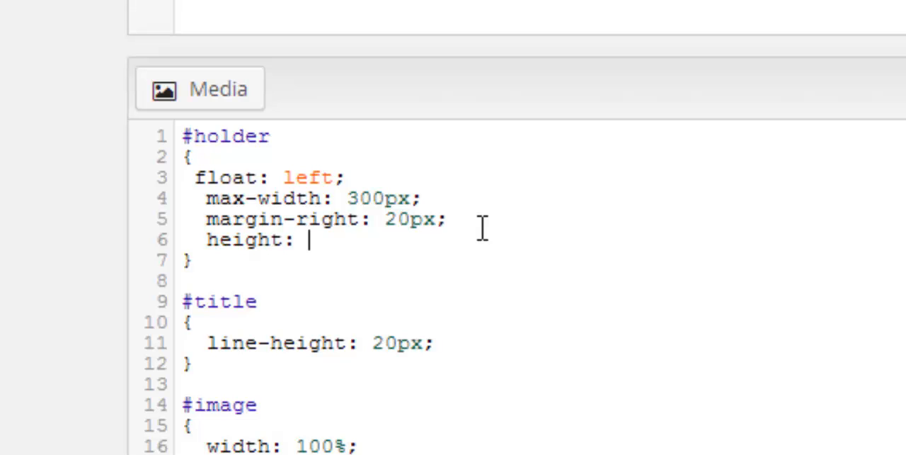
type("200px;")
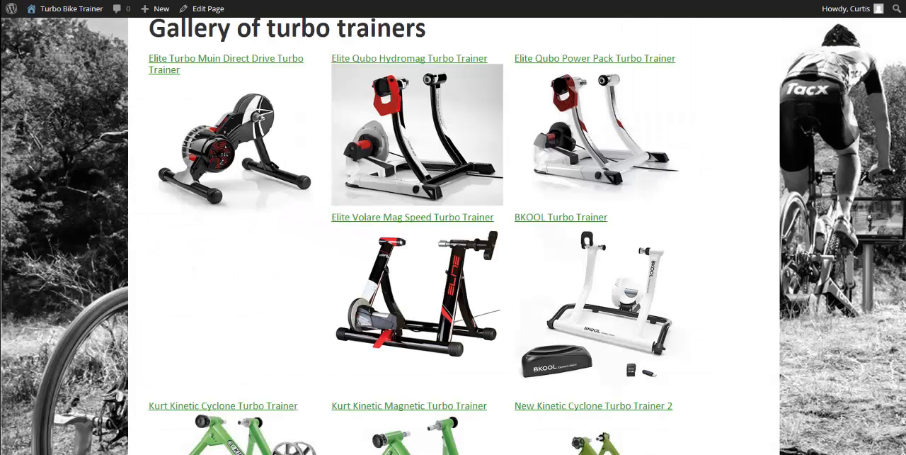
key("F5")
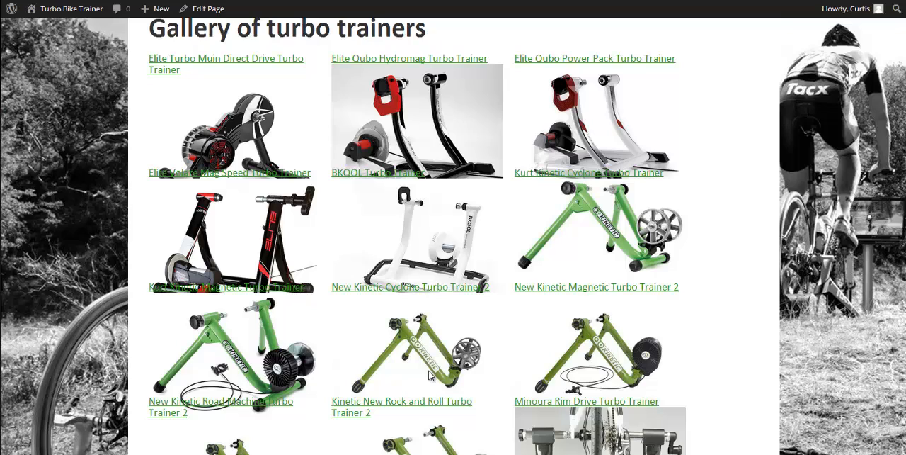
Set the #holder height to 250px, save the CSS and reload the gallery page
left_click(169, 0)
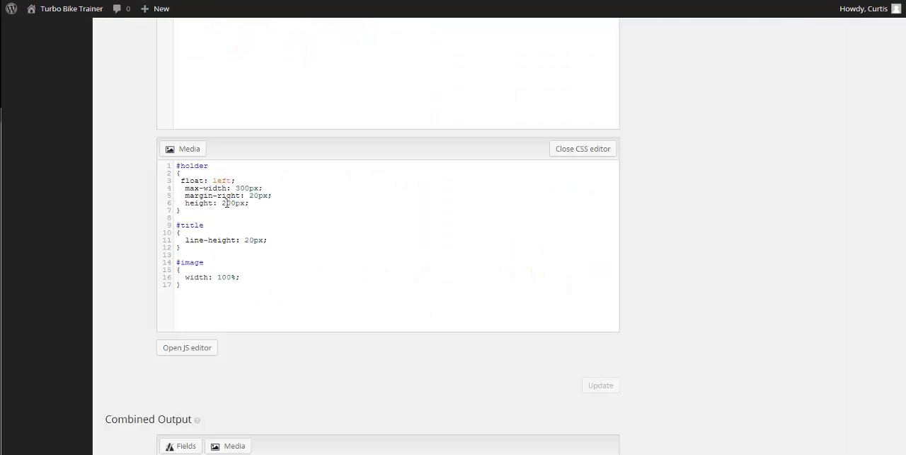
left_click(231, 200)
key("BackSpace")
type("5")
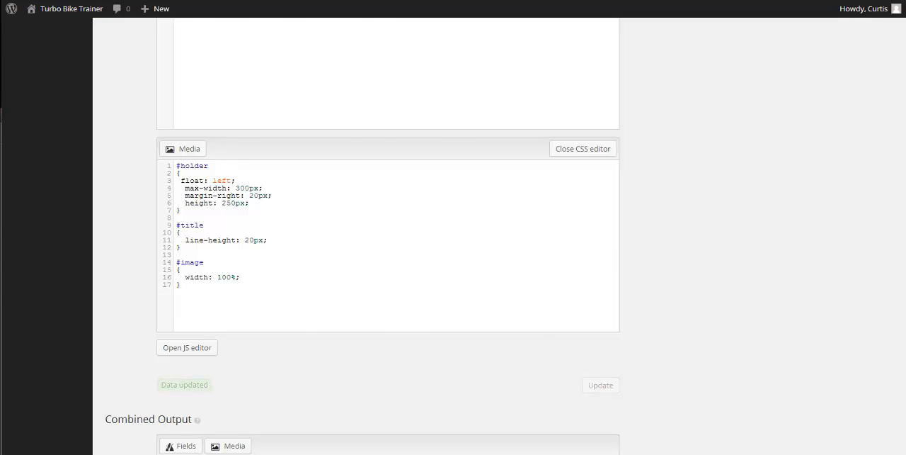
left_click(185, 0)
key("F5")
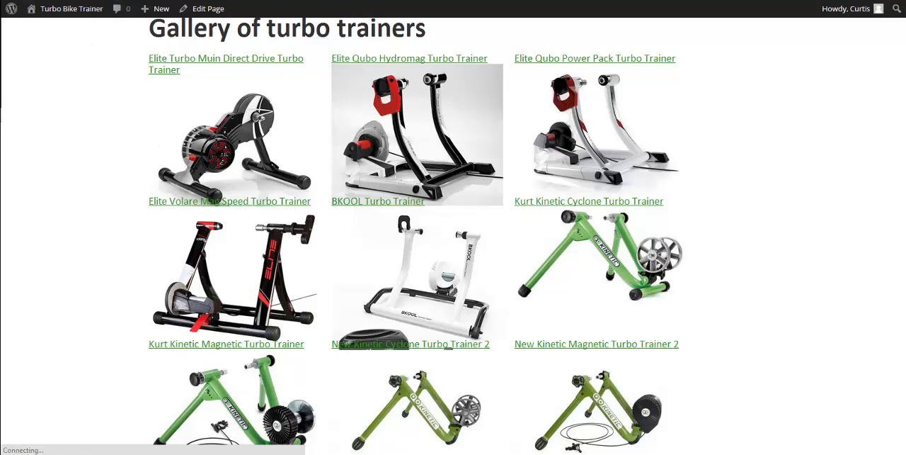
Set the #holder height to 300px, save the CSS and reload the gallery page
key("ctrl+Tab")
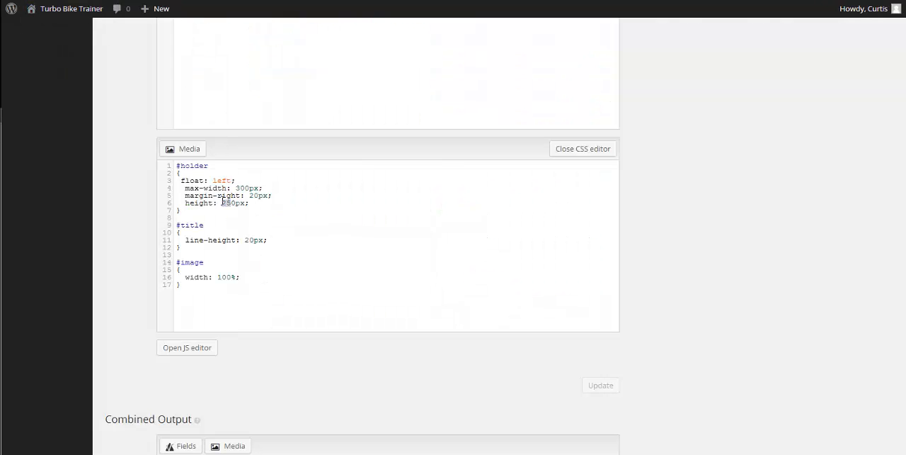
type("30")
left_click(608, 385)
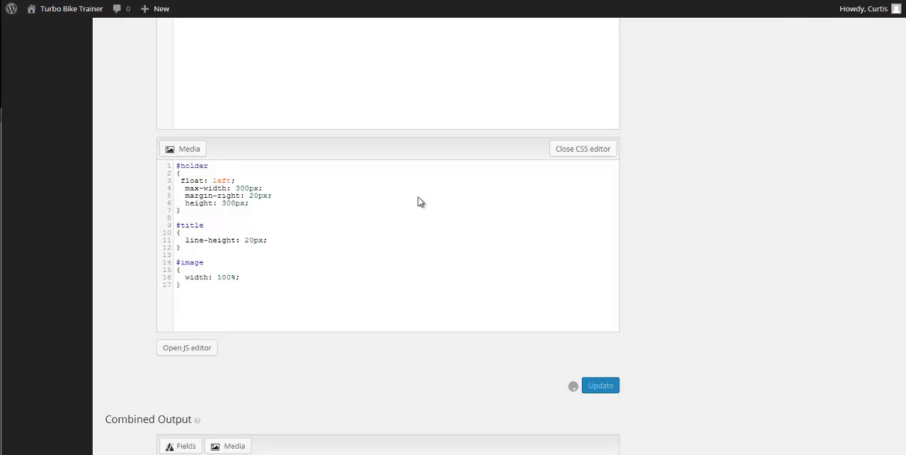
key("ctrl+Tab")
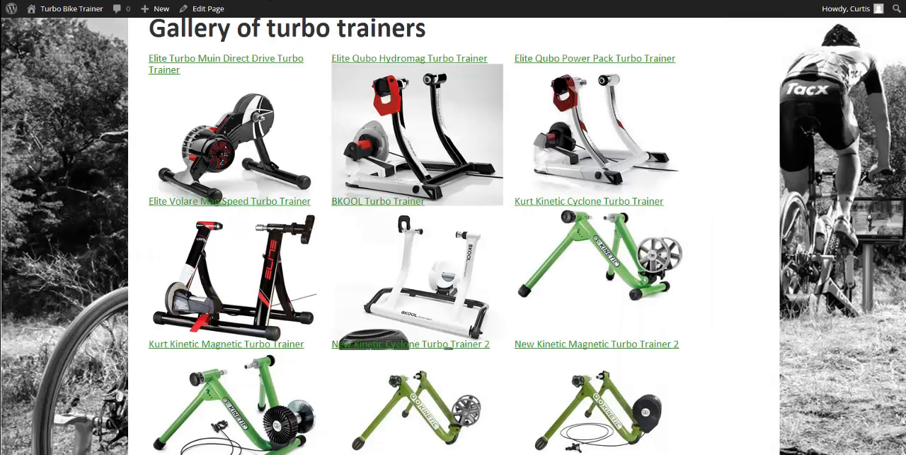
key("F5")
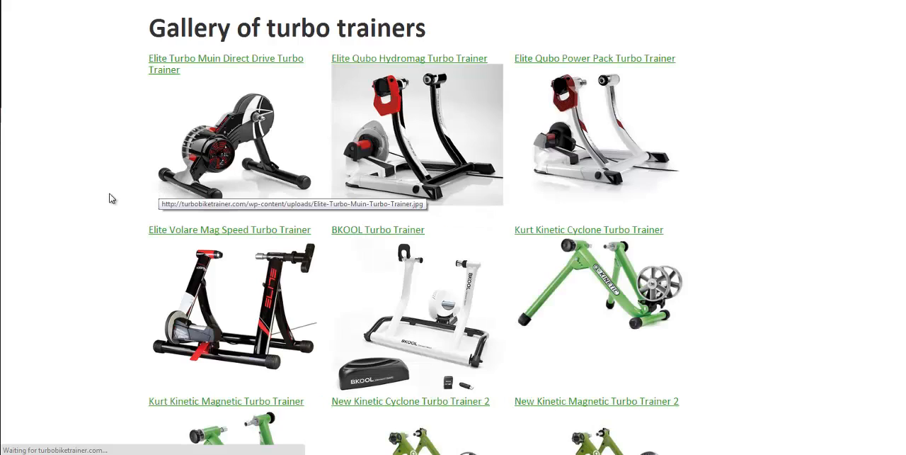
Examine the gallery rows to check whether tall trainer images overlap the titles beneath them
scroll(702, 265, "up", 2)
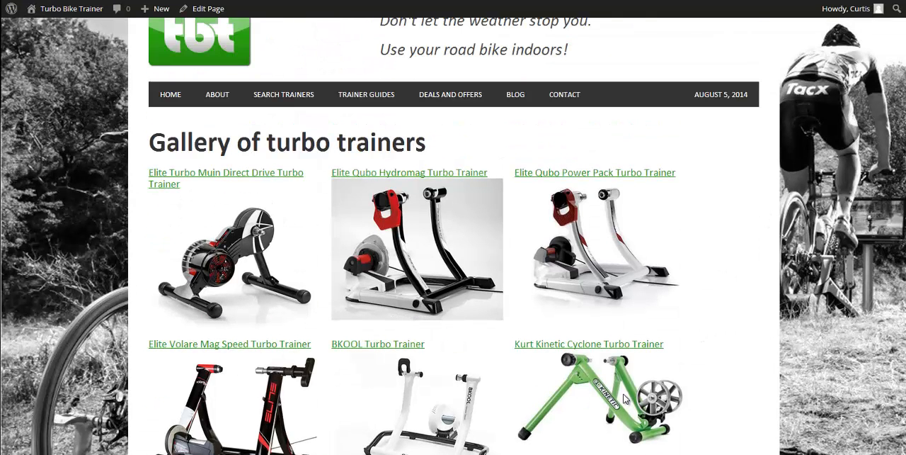
scroll(623, 398, "down", 10)
scroll(604, 384, "down", 4)
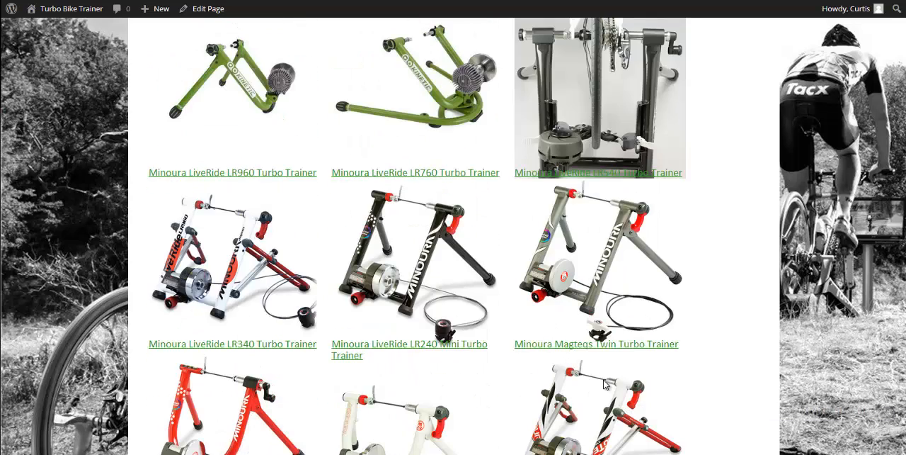
scroll(604, 384, "up", 4)
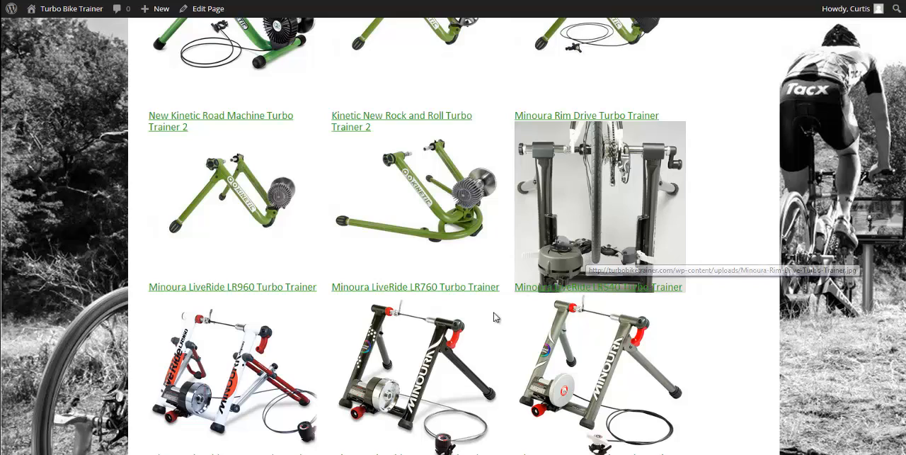
scroll(616, 329, "down", 3)
scroll(615, 326, "down", 6)
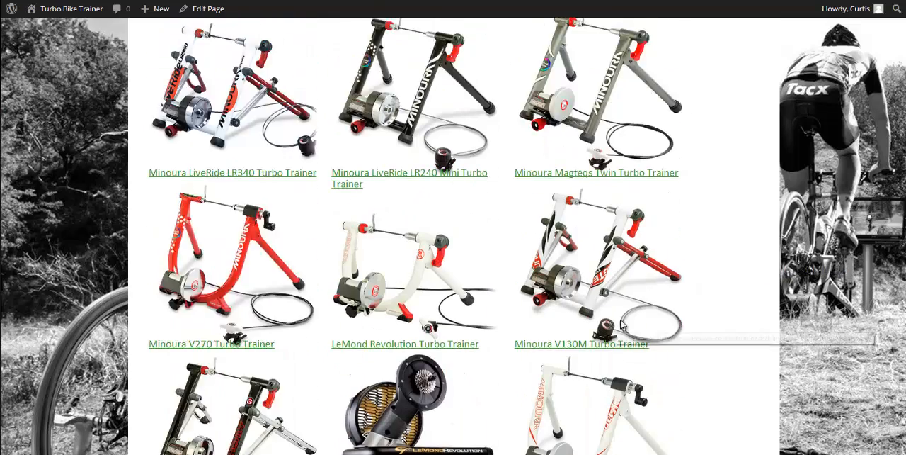
scroll(599, 350, "up", 10)
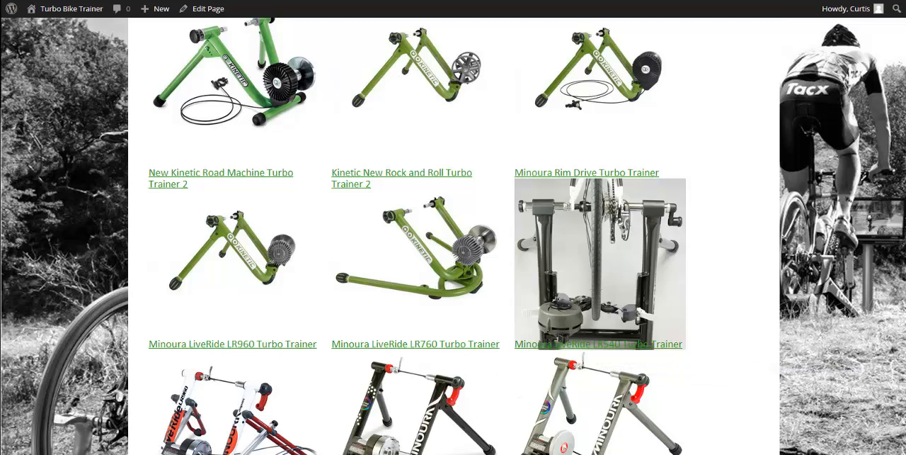
Set the #holder height to 400px and save the View's CSS
left_click(127, 0)
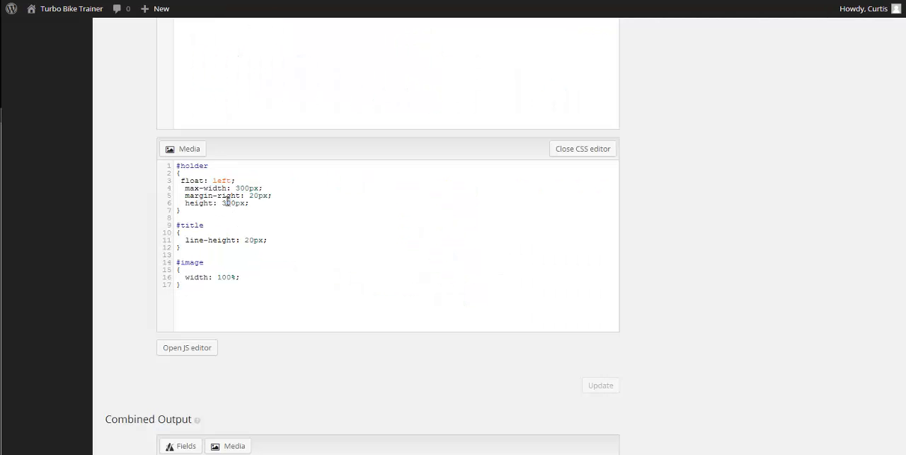
type("400")
left_click(603, 386)
Reload the gallery page and check the spacing between images and titles down through the rows
key("ctrl+Tab")
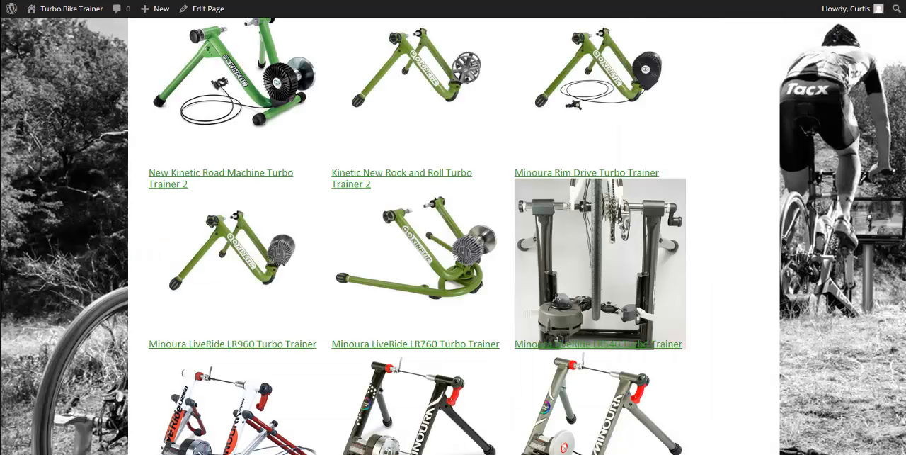
key("F5")
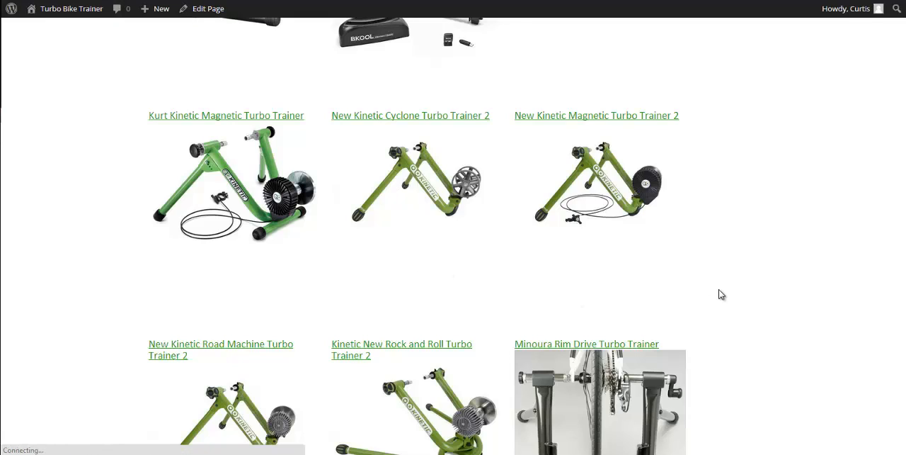
scroll(716, 294, "down", 4)
scroll(668, 306, "down", 8)
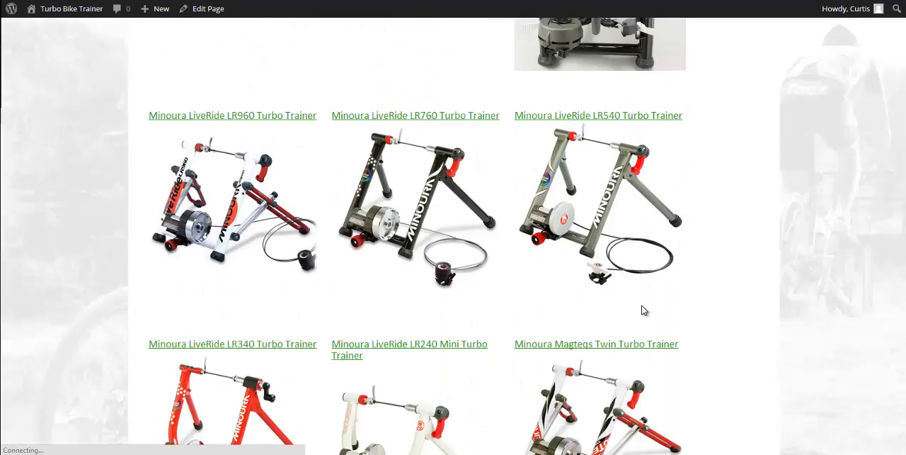
scroll(601, 310, "down", 9)
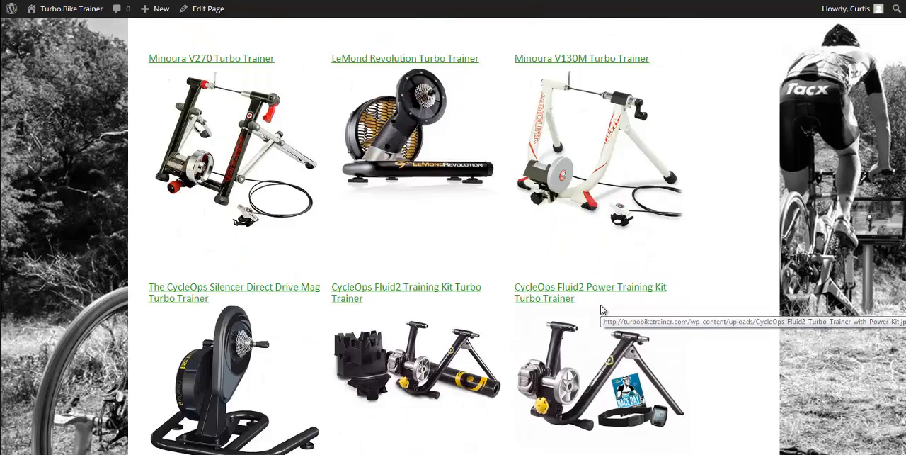
Examine the lower gallery rows to judge how closely each trainer title sits above its image
scroll(602, 320, "down", 2)
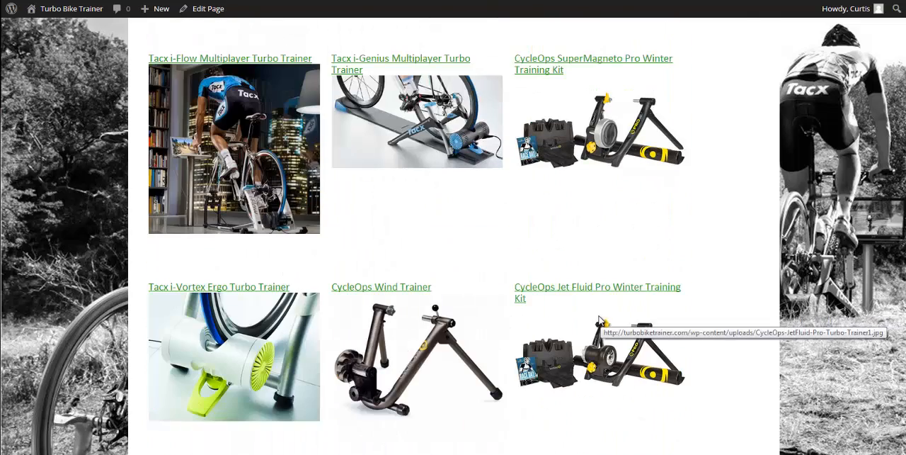
scroll(431, 257, "up", 4)
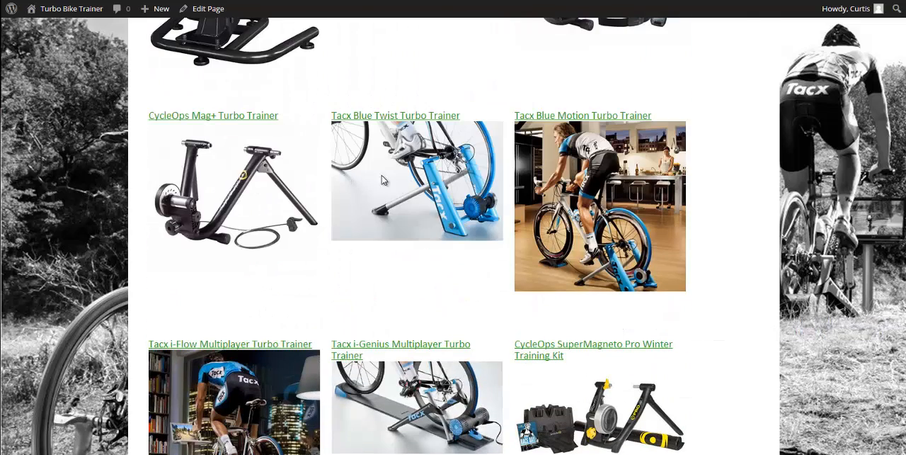
scroll(491, 314, "down", 2)
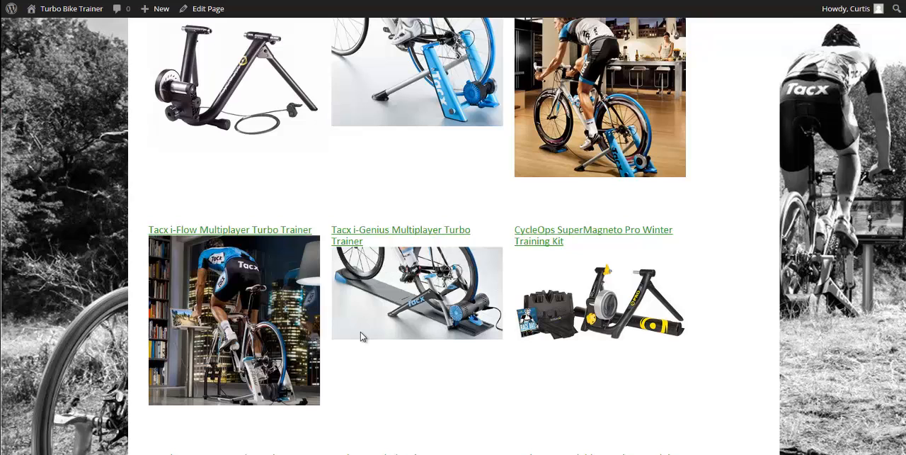
scroll(427, 362, "down", 7)
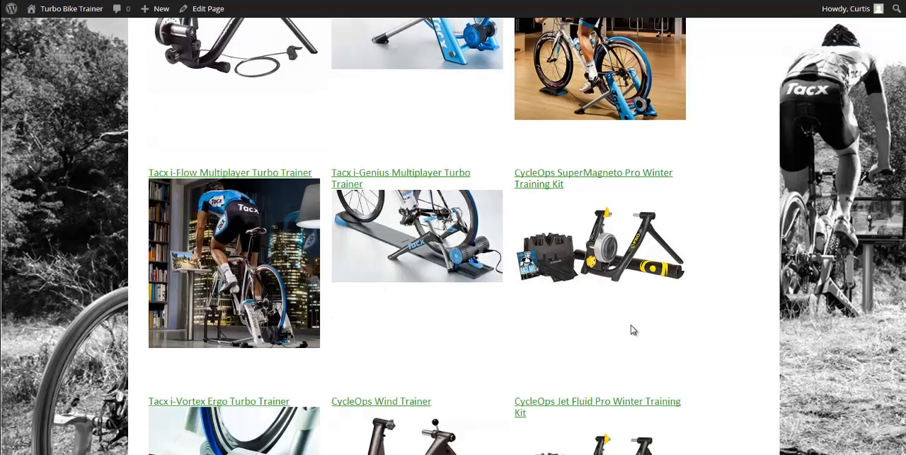
scroll(545, 324, "down", 2)
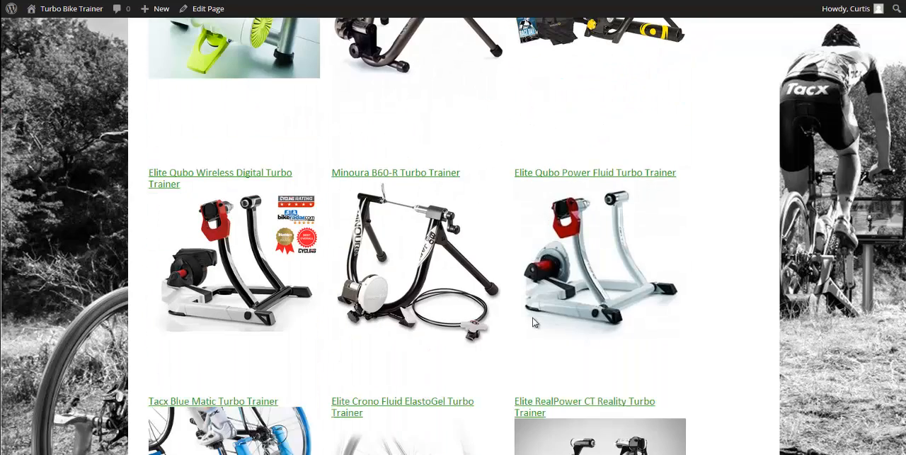
scroll(548, 318, "down", 3)
scroll(567, 333, "up", 3)
scroll(583, 342, "up", 8)
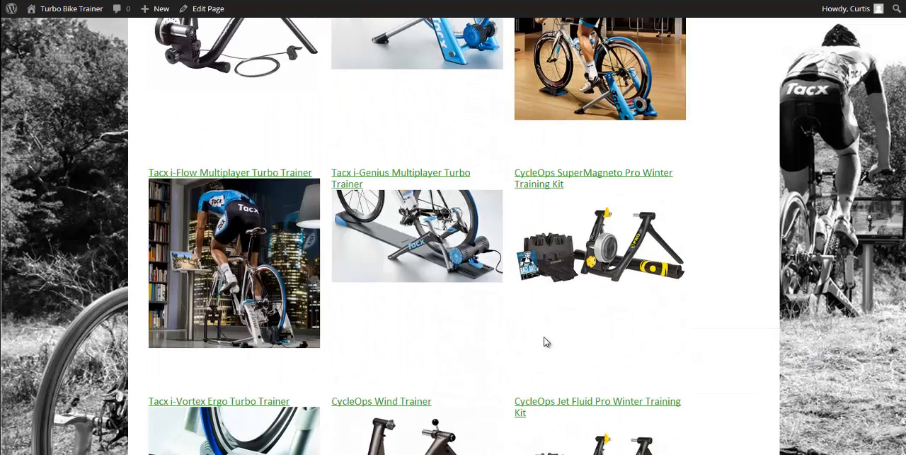
scroll(548, 330, "down", 6)
scroll(536, 341, "down", 7)
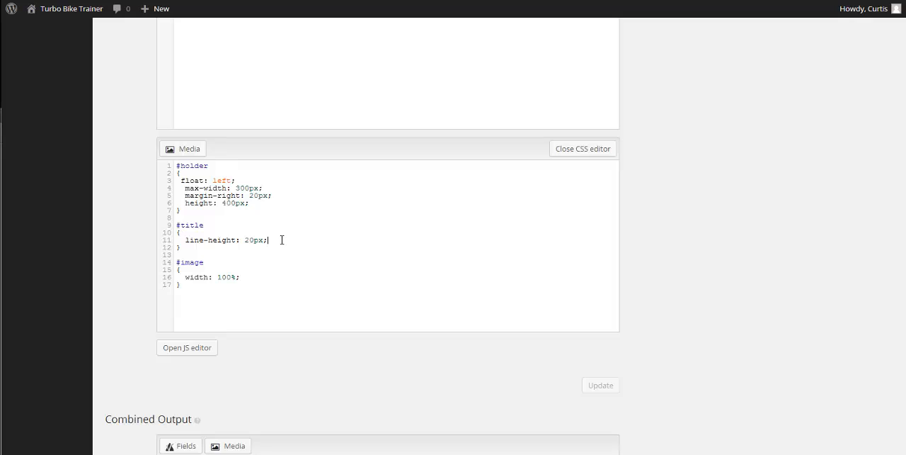
Add a margin-bottom of 10px to the #title rule and save the View's CSS
key("Return")
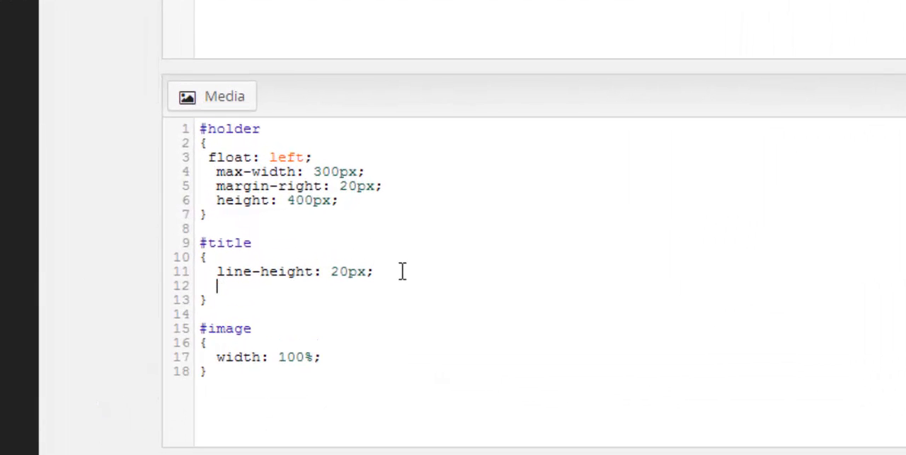
type("margin-bottom")
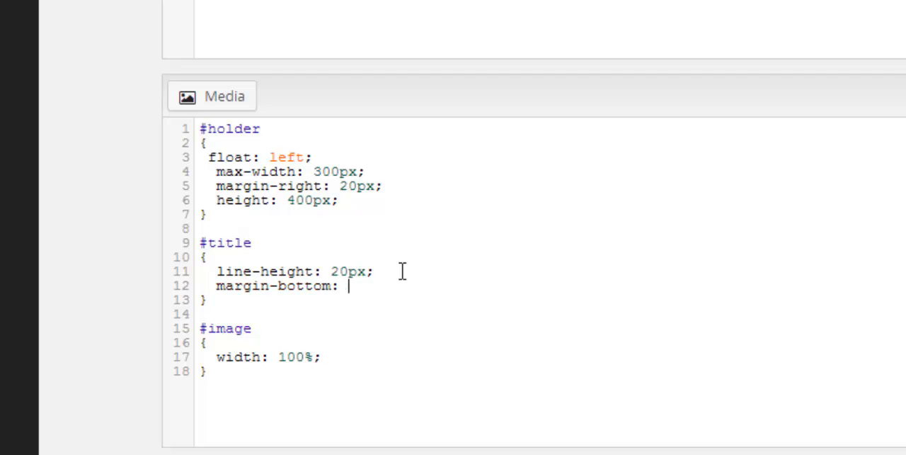
type(": 10px;")
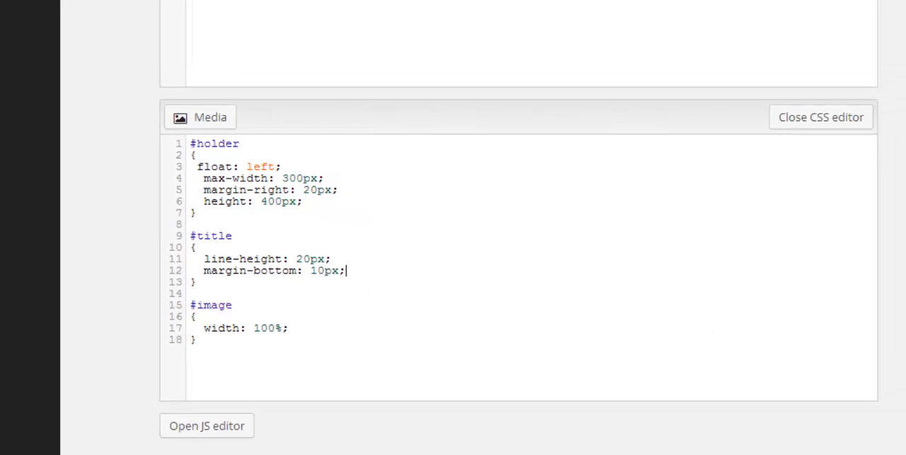
left_click(641, 401)
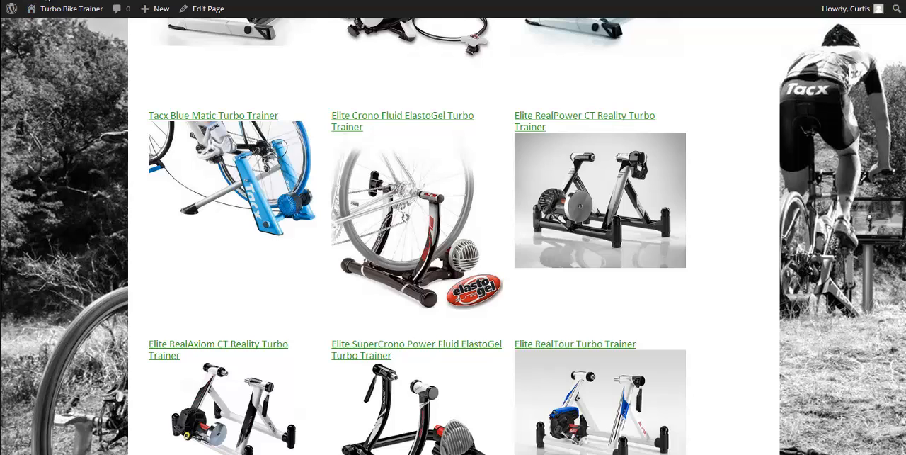
Reload the gallery page and check the gap between titles and images from the lower rows back to the page heading
key("F5")
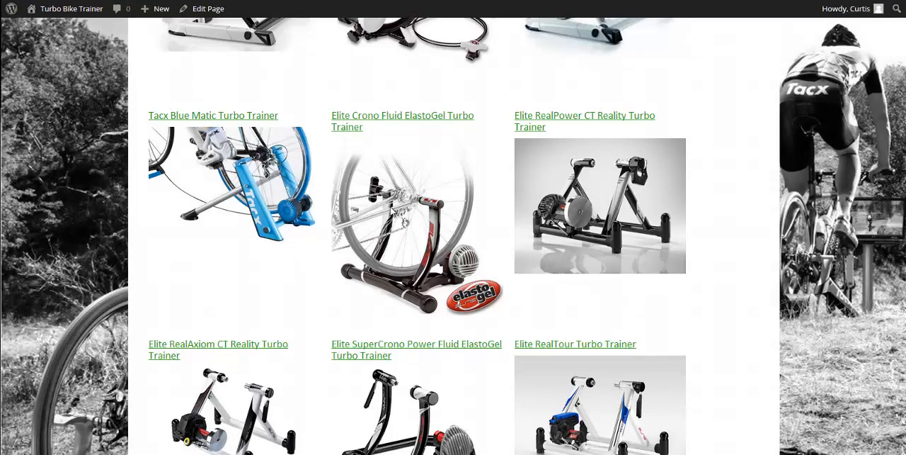
scroll(315, 246, "down", 20)
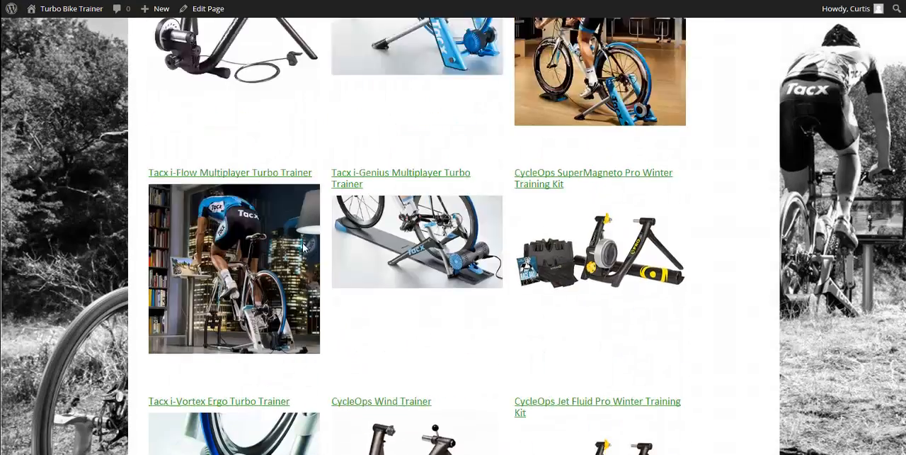
scroll(301, 245, "up", 4)
scroll(300, 245, "up", 4)
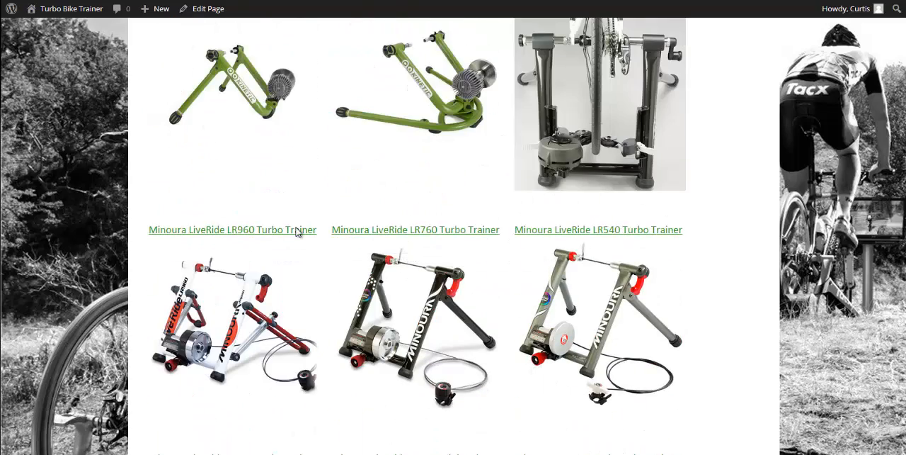
scroll(299, 237, "up", 7)
scroll(300, 239, "up", 5)
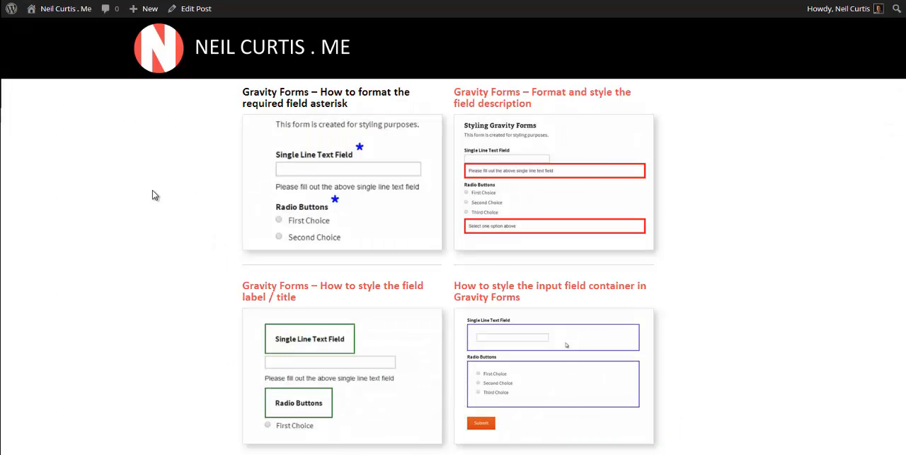
scroll(155, 195, "up", 1)
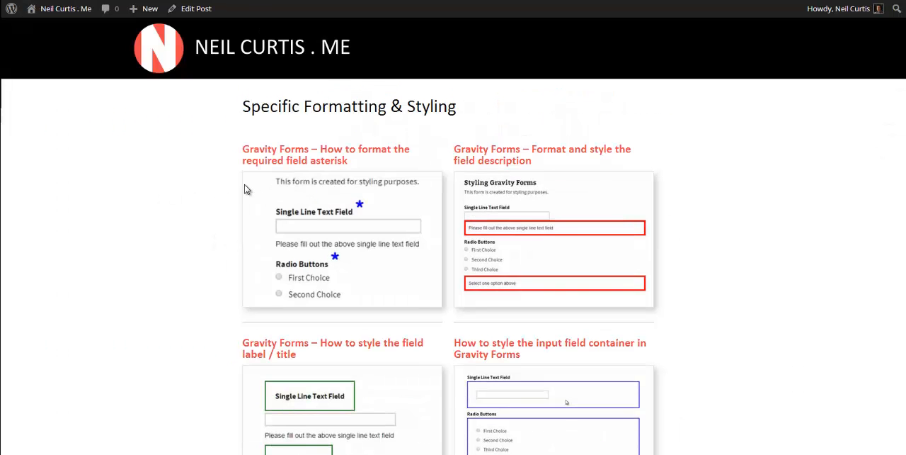
Examine the bordered thumbnails in the Specific Formatting & Styling gallery on the other website as a styling reference
scroll(426, 205, "down", 1)
scroll(426, 206, "down", 5)
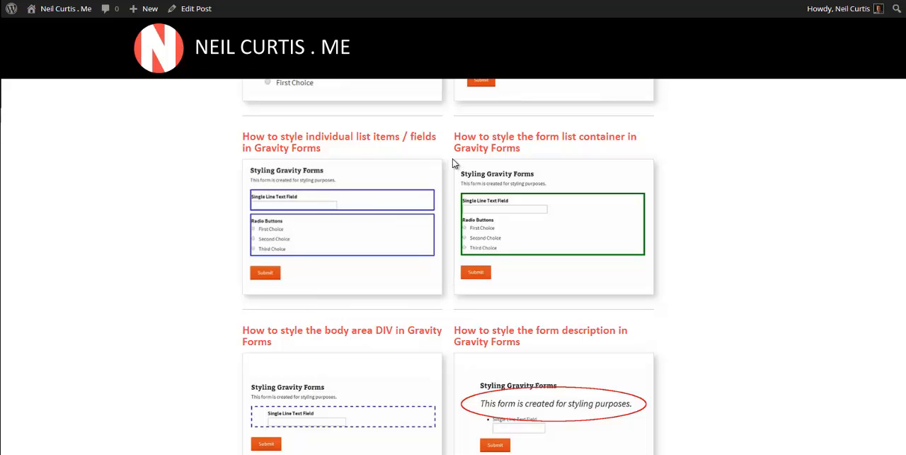
scroll(435, 242, "up", 2)
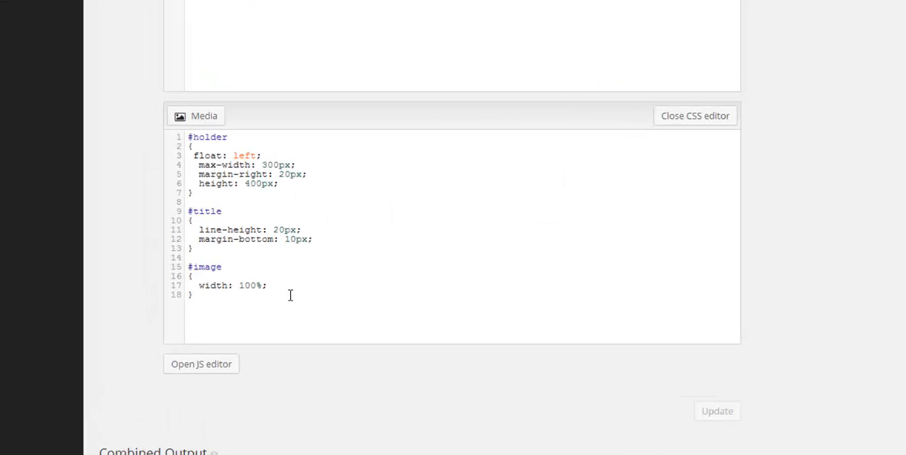
Add a solid 1px #E0E0E0 border to the #image rule, save the View's CSS and reload the gallery page
key("Return")
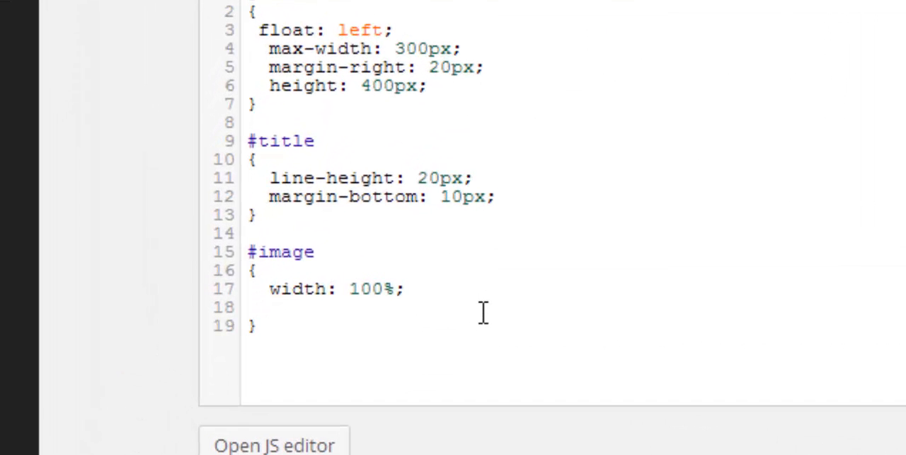
type("border")
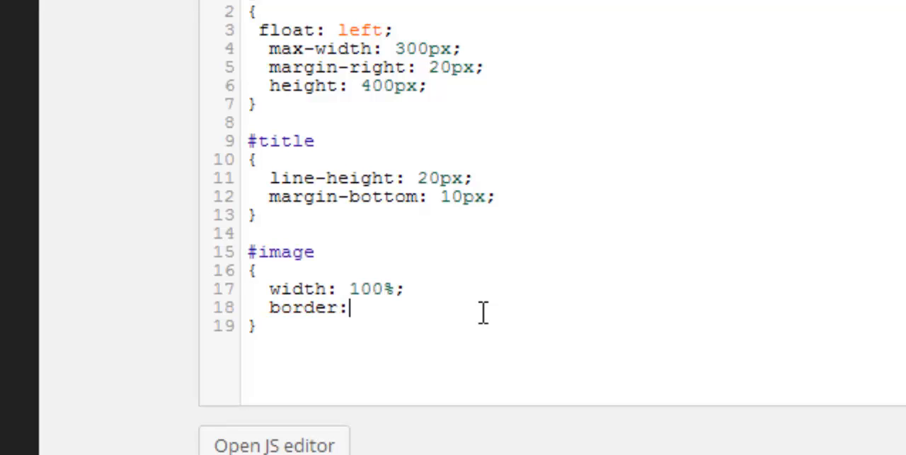
type(": solid")
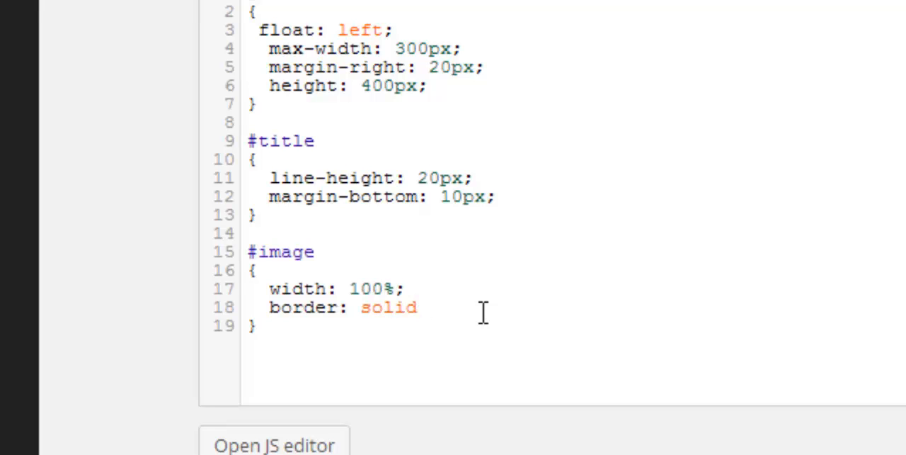
type(" 1px ")
type("#")
type("E0")
type("0E")
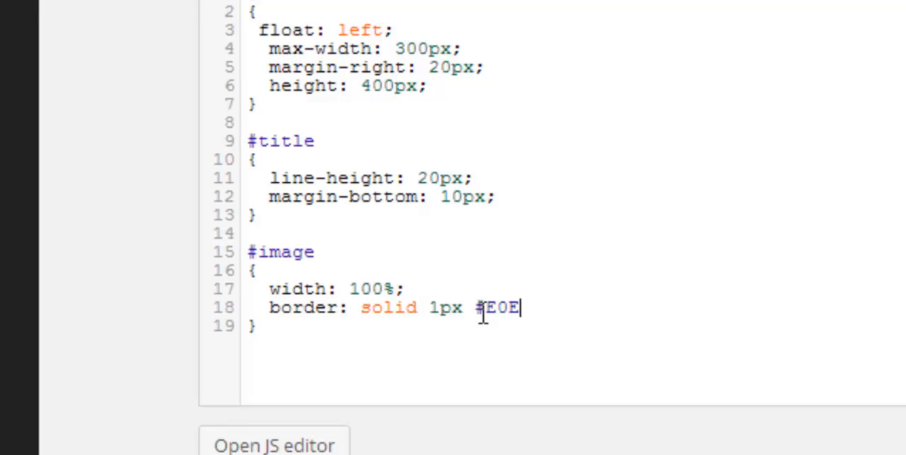
type("0E0;")
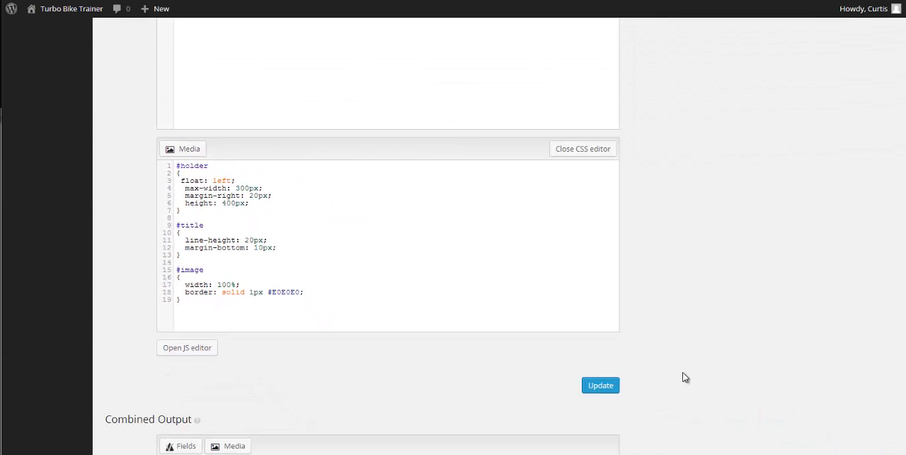
left_click(610, 386)
mouse_move(159, 9)
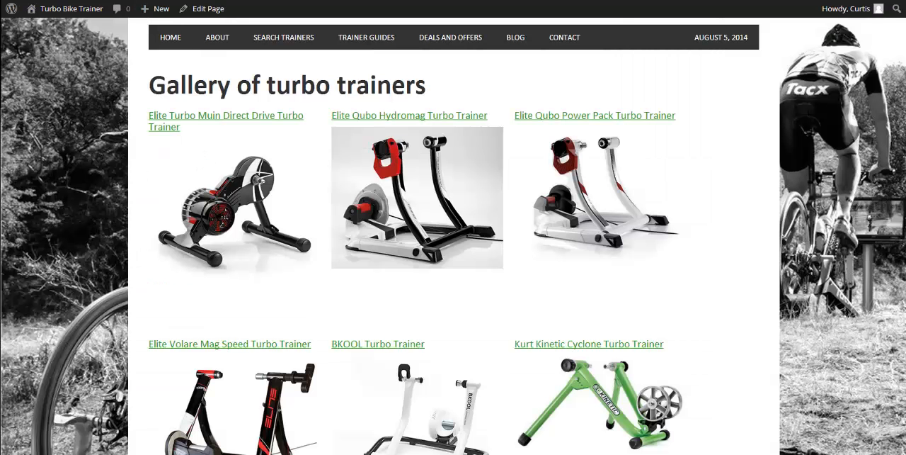
key("F5")
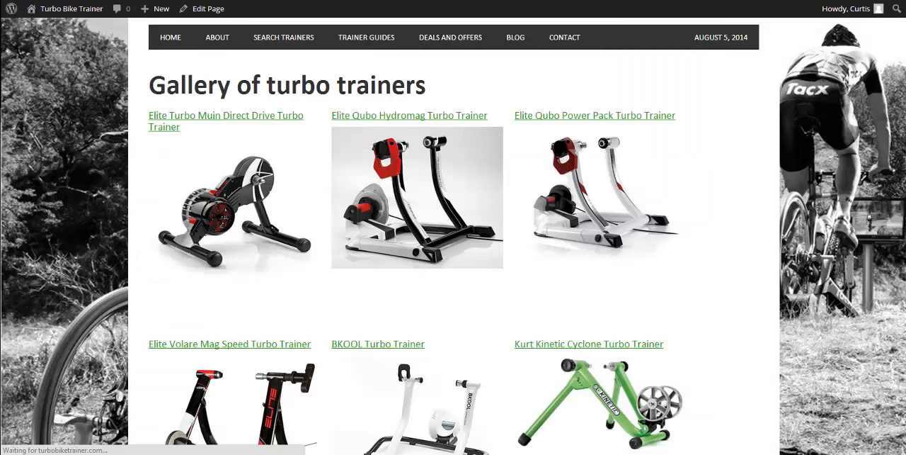
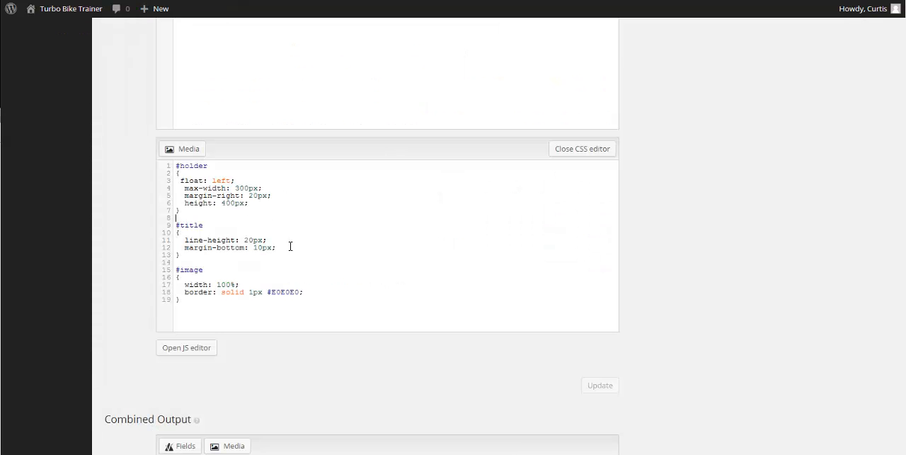
Add a height of 20px to the #title rule, save the View's CSS and reload the gallery page
left_click(290, 246)
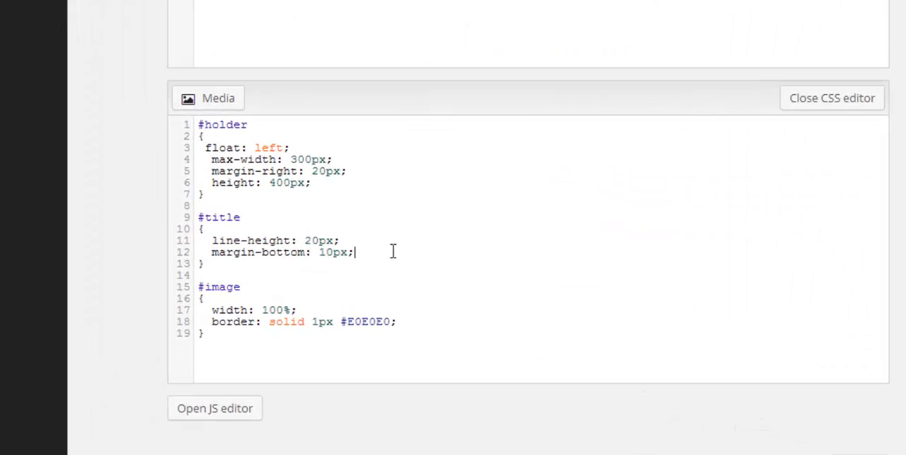
key("Return")
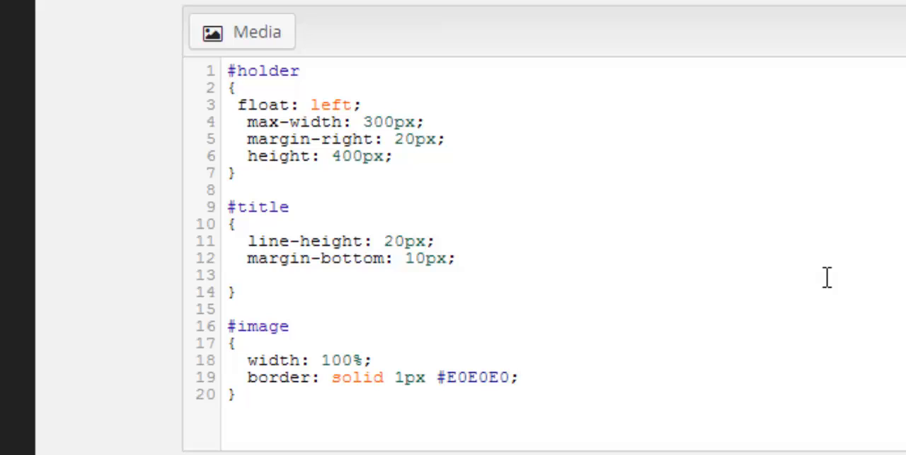
type("heigyht")
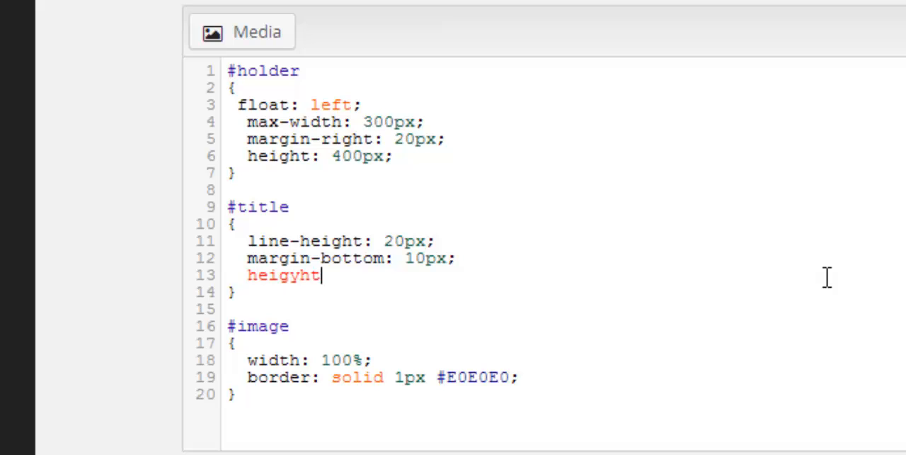
key("BackSpace")
key("BackSpace")
key("BackSpace")
type("ht")
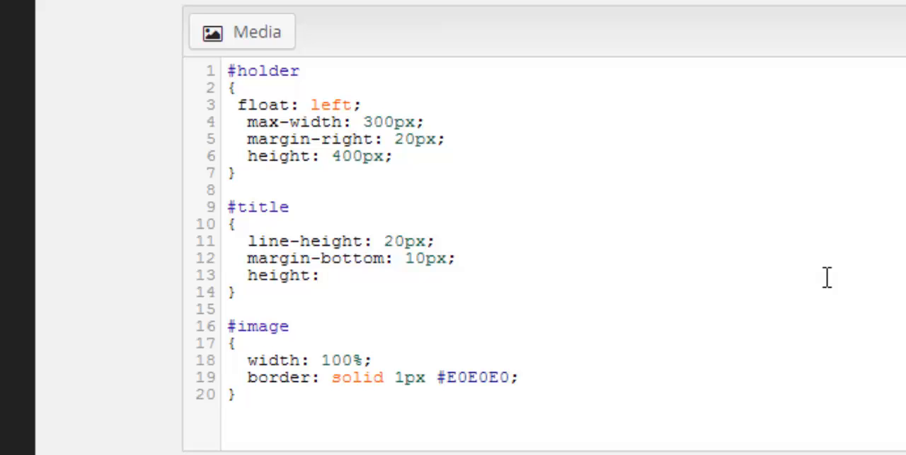
type(": 20px;")
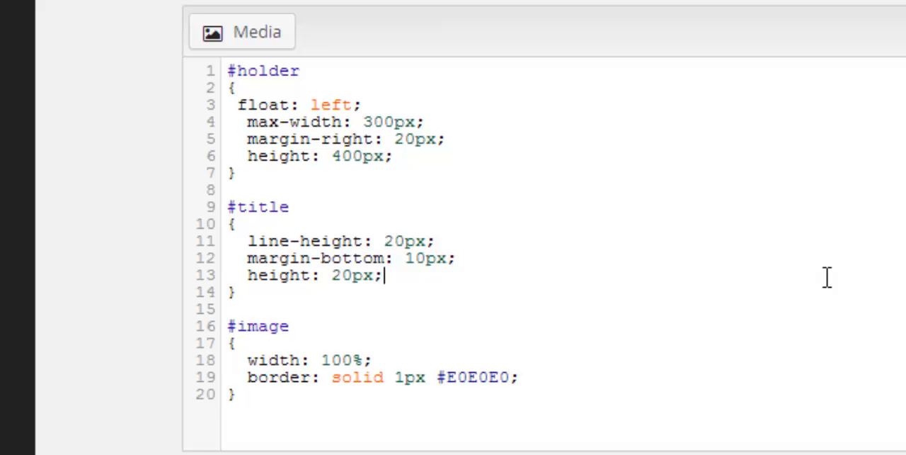
left_click(619, 391)
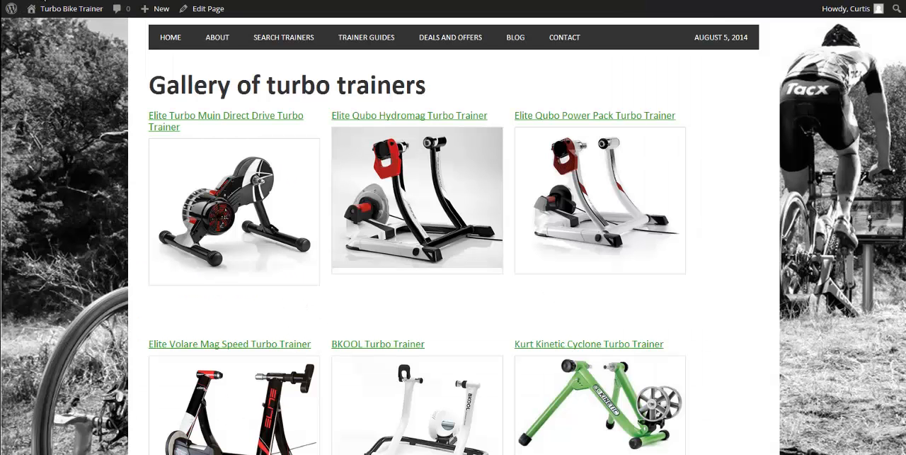
key("F5")
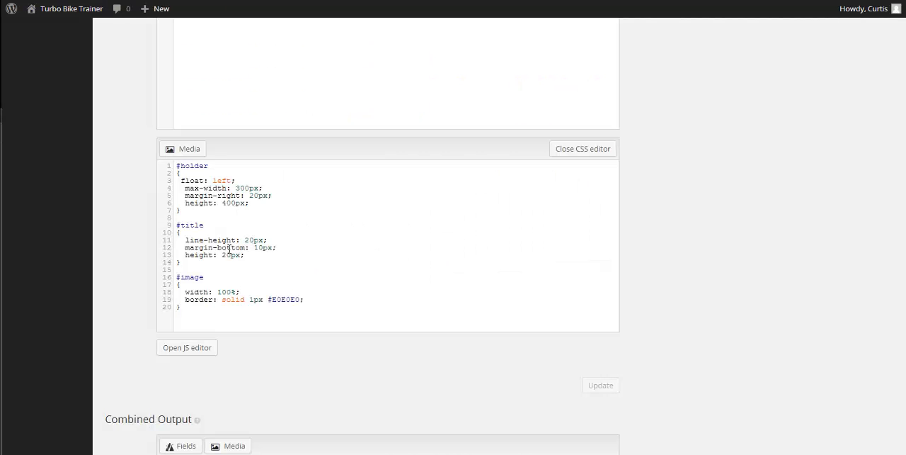
Set the #title height to 30px, save the View's CSS and check the title spacing down the reloaded gallery page
type("3")
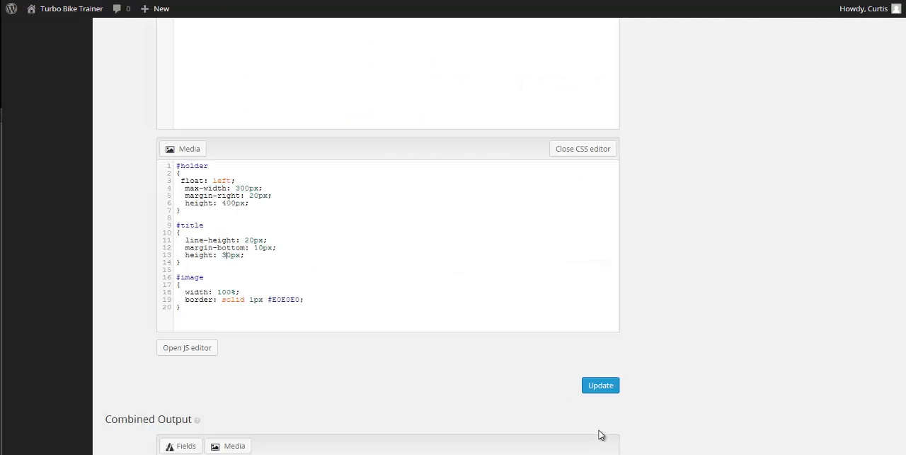
left_click(600, 384)
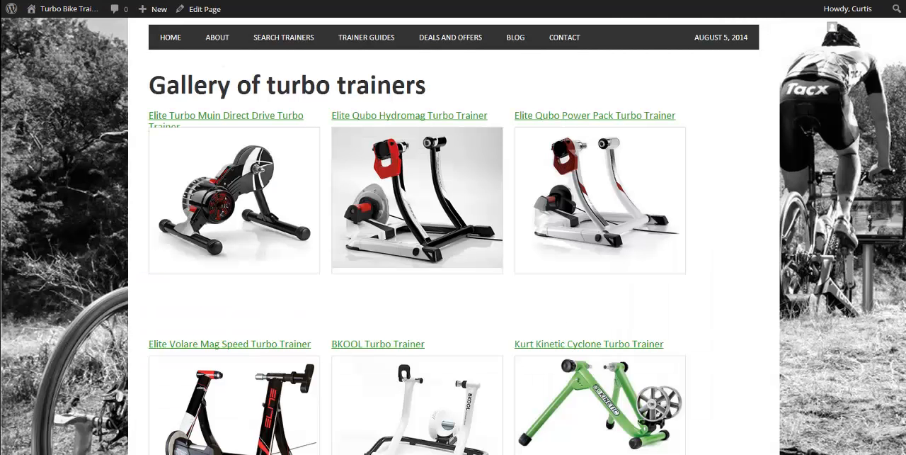
key("F5")
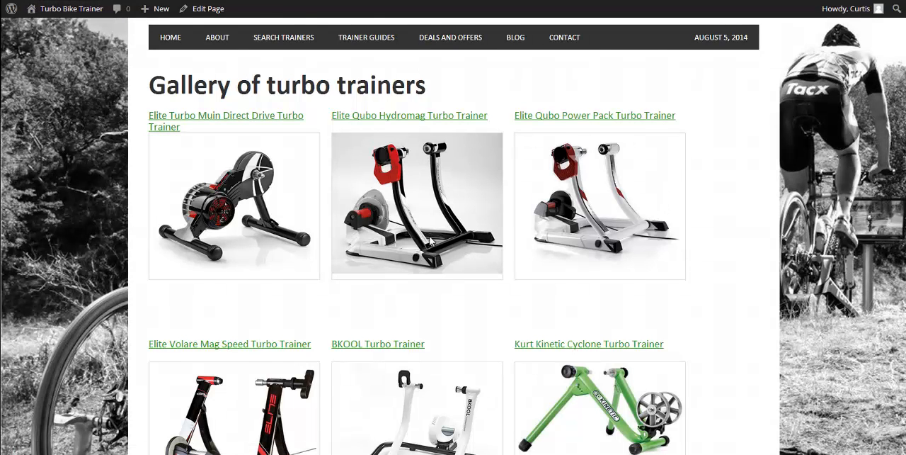
scroll(430, 243, "down", 8)
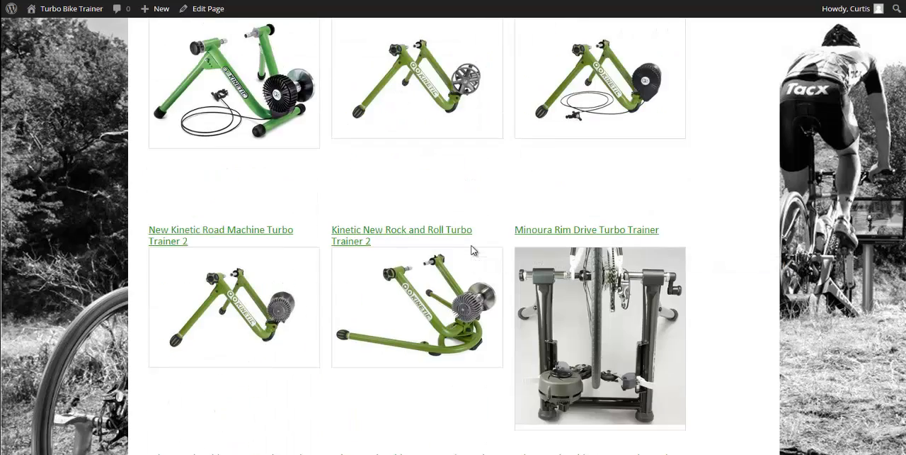
scroll(474, 250, "down", 3)
scroll(474, 250, "down", 12)
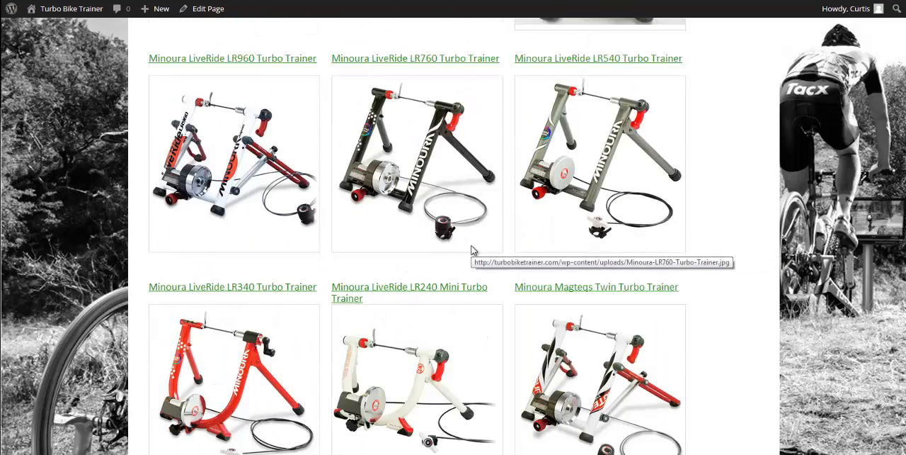
scroll(468, 251, "down", 9)
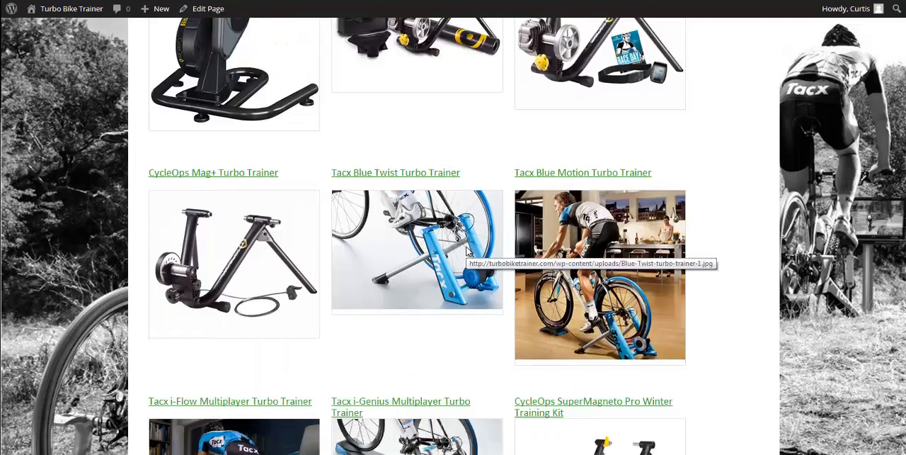
scroll(468, 251, "up", 20)
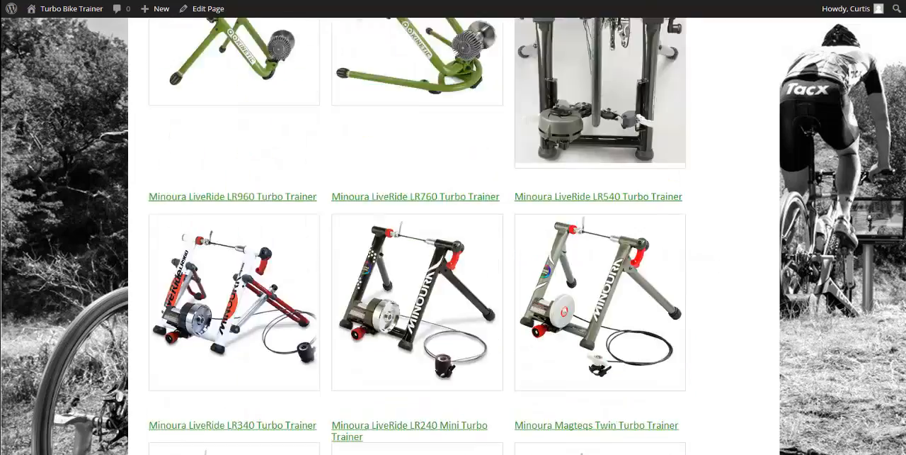
scroll(771, 249, "down", 2)
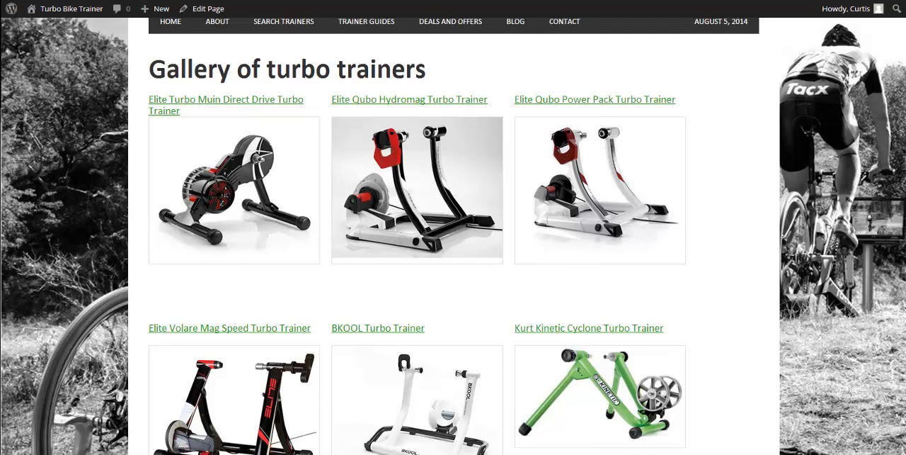
Set the #title height to 35px, save the View's CSS and check the one- and two-line titles on the reloaded gallery page
left_click(85, 0)
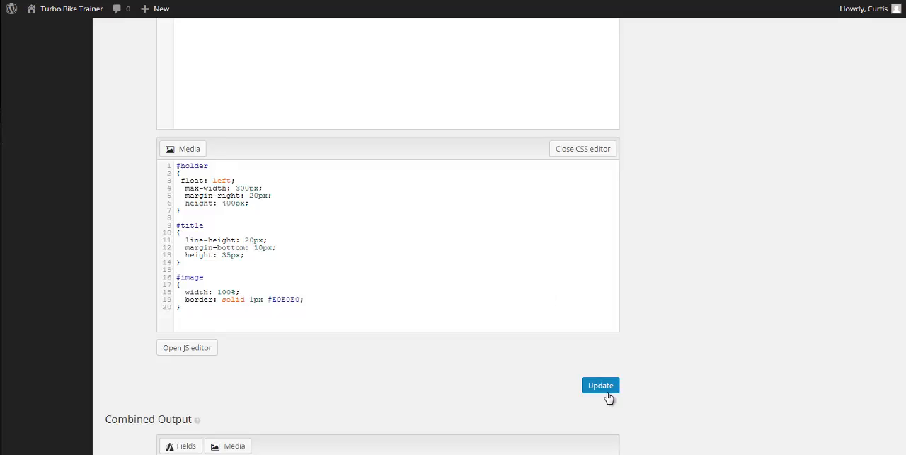
left_click(607, 391)
left_click(39, 0)
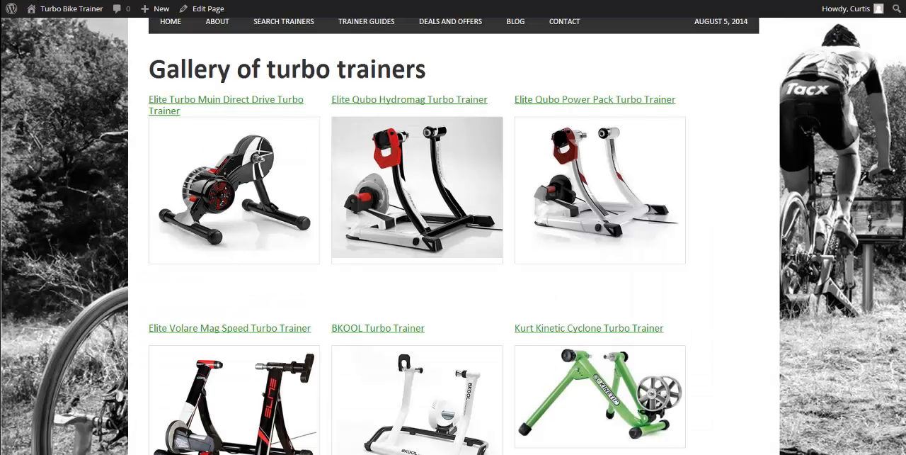
key("F5")
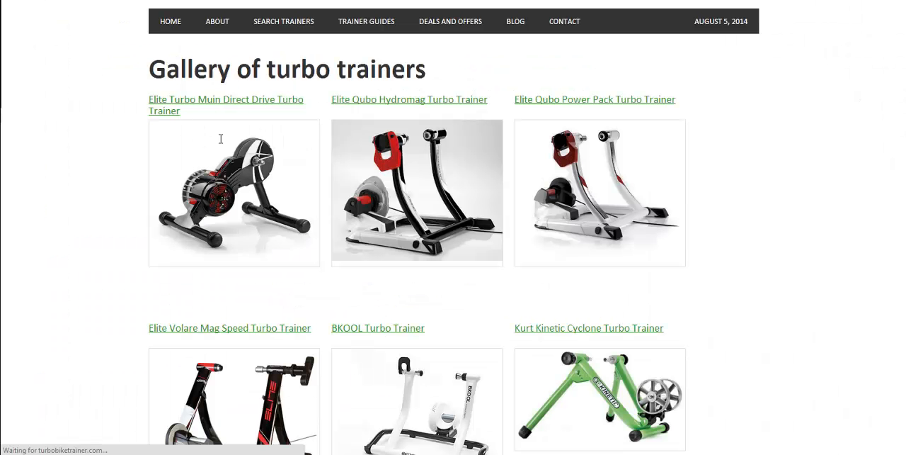
scroll(233, 245, "down", 3)
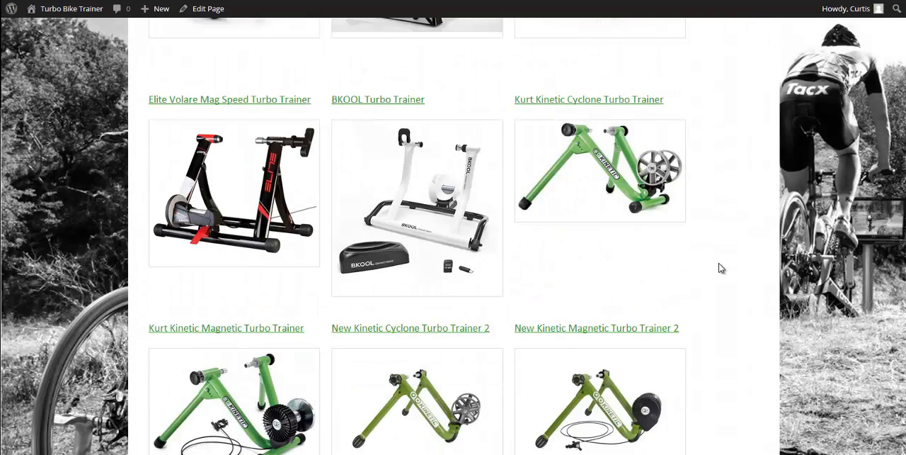
scroll(719, 267, "down", 3)
scroll(687, 298, "up", 6)
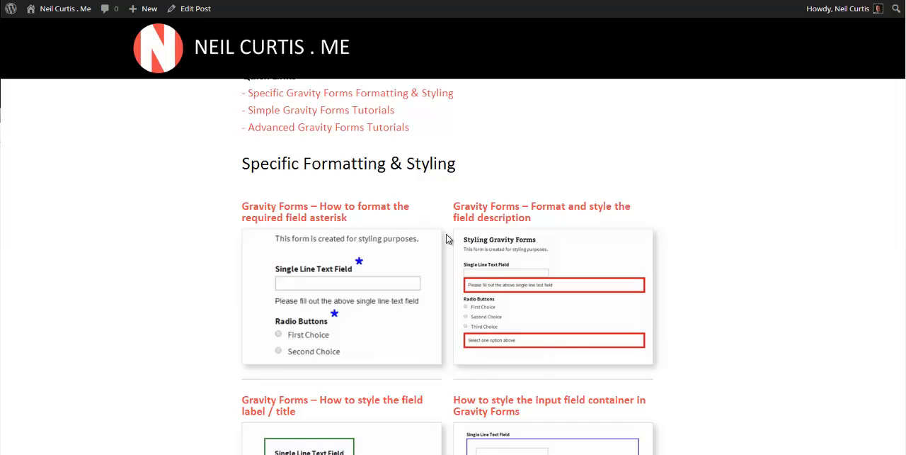
scroll(446, 240, "down", 2)
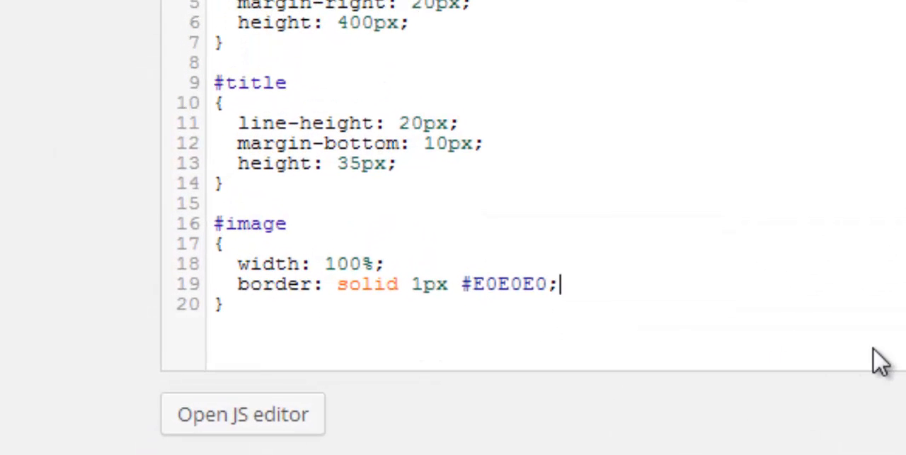
Add a box-shadow of 5px 5px 15px #ccc to the #image rule, save the View's CSS and reload the gallery page
key("Return")
type("box")
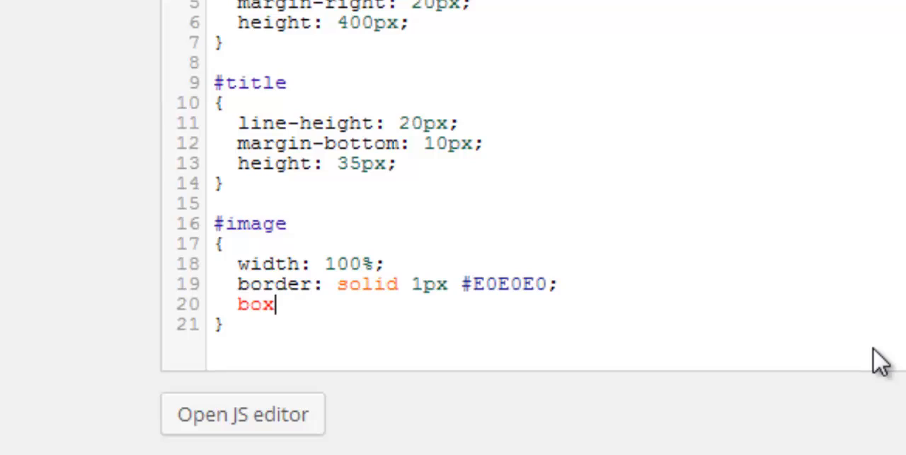
type("-shado")
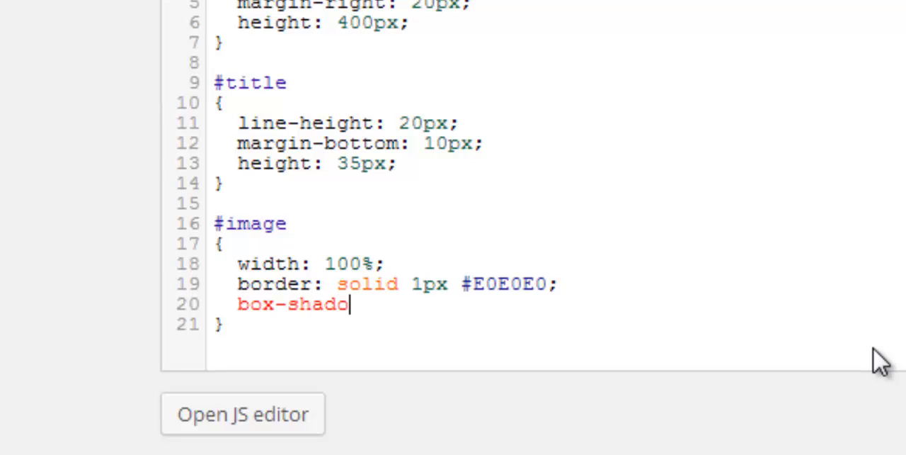
type("w: ")
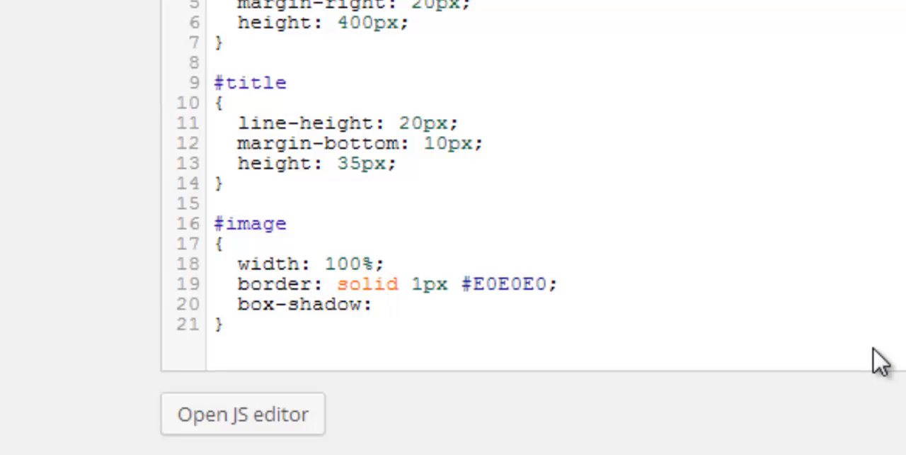
type("5px 5")
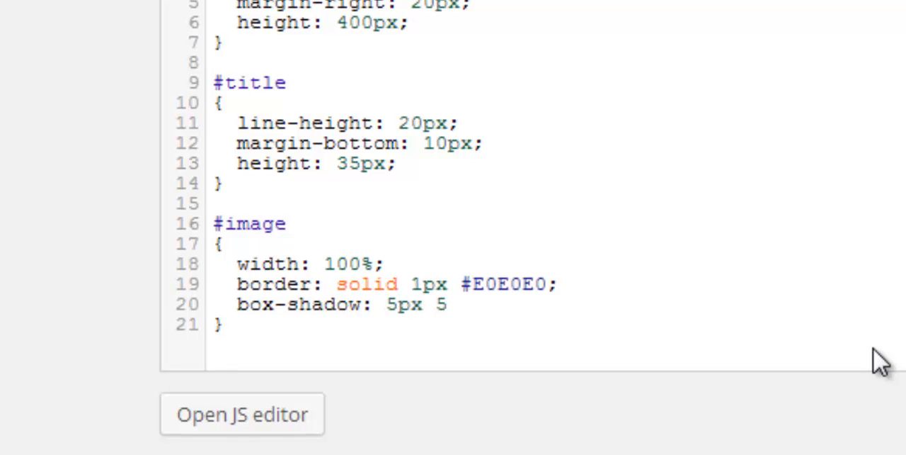
type("px 15")
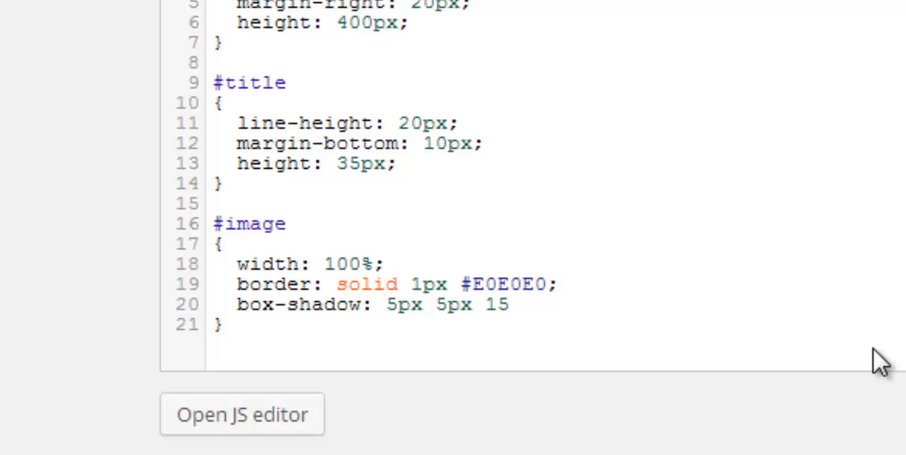
type("px")
type("#ccc")
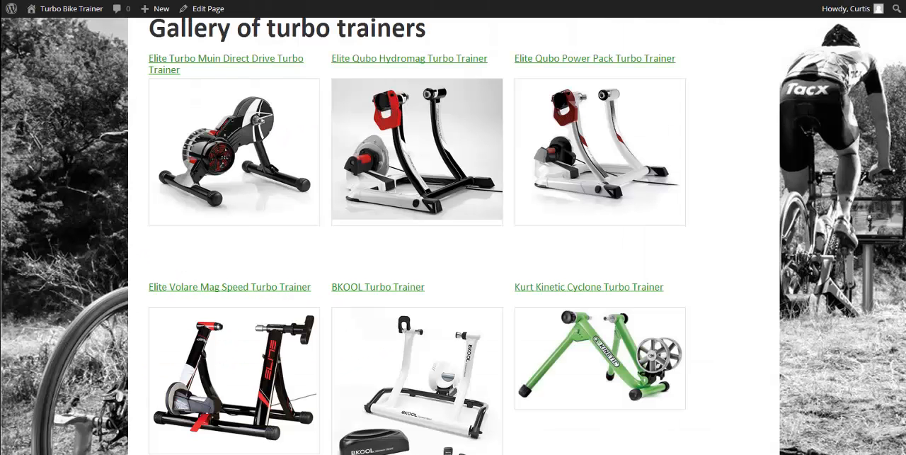
key("F5")
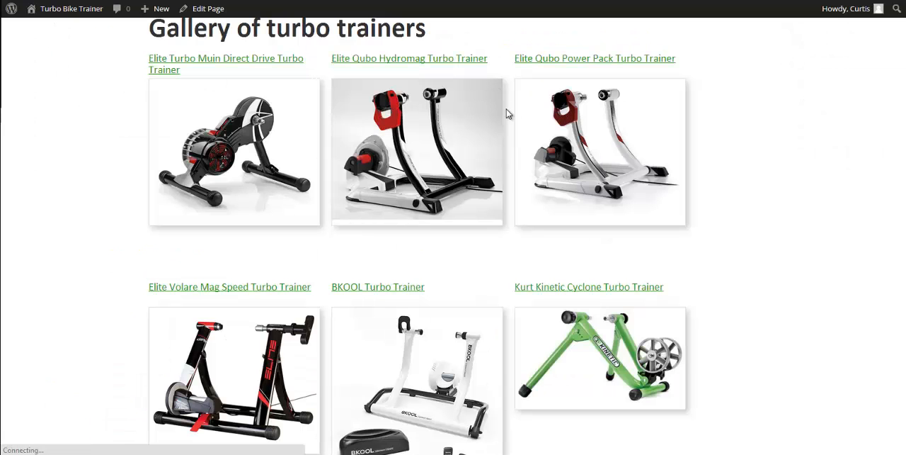
Examine the thumbnail shadows and row alignment from the first to the last trainers in the gallery and back at the page heading
scroll(765, 218, "down", 3)
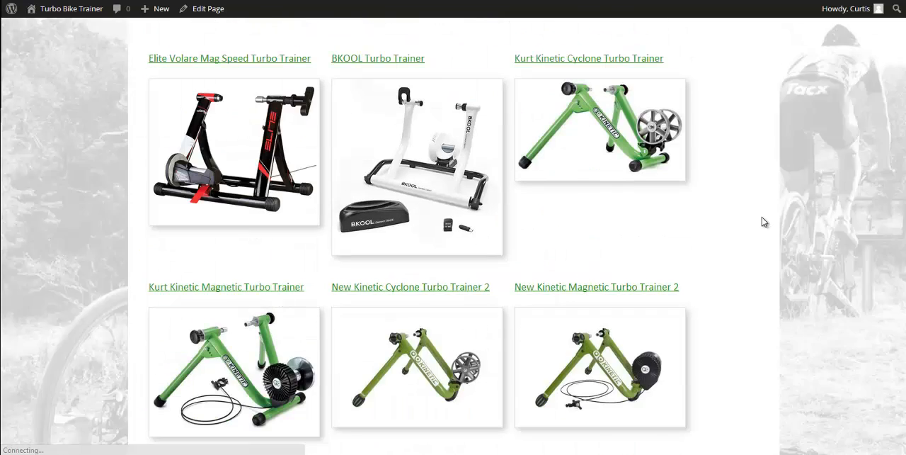
scroll(747, 230, "down", 3)
scroll(572, 239, "down", 2)
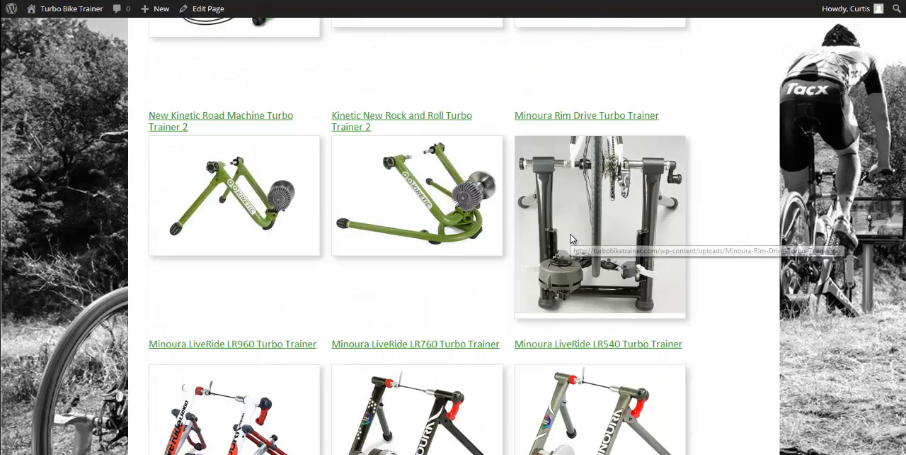
scroll(566, 241, "down", 2)
scroll(559, 244, "down", 2)
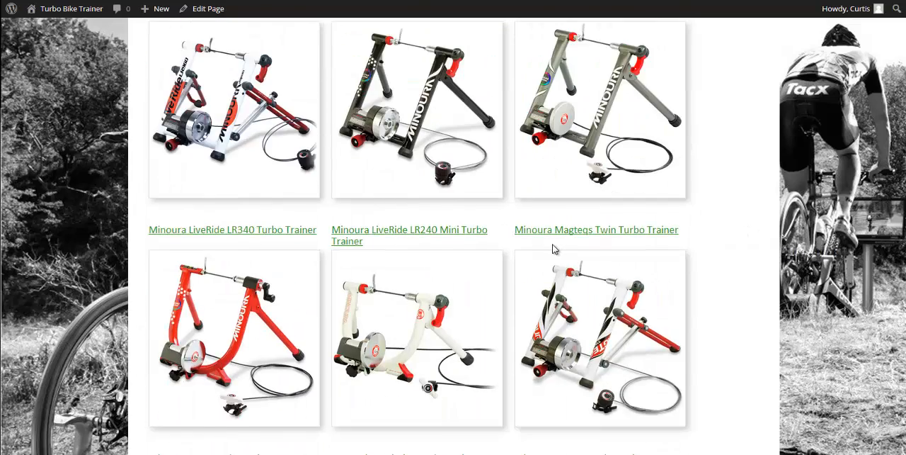
scroll(554, 248, "down", 2)
scroll(627, 244, "down", 2)
scroll(628, 246, "down", 2)
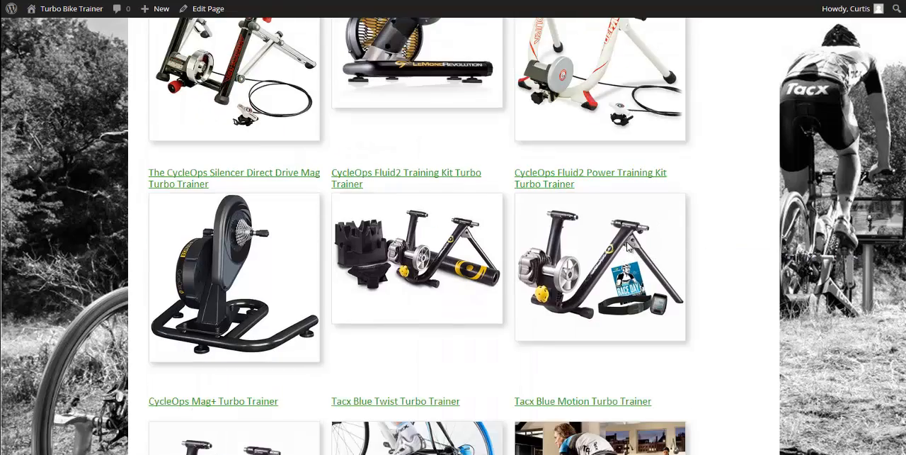
scroll(626, 244, "down", 3)
scroll(627, 244, "down", 3)
scroll(627, 246, "down", 2)
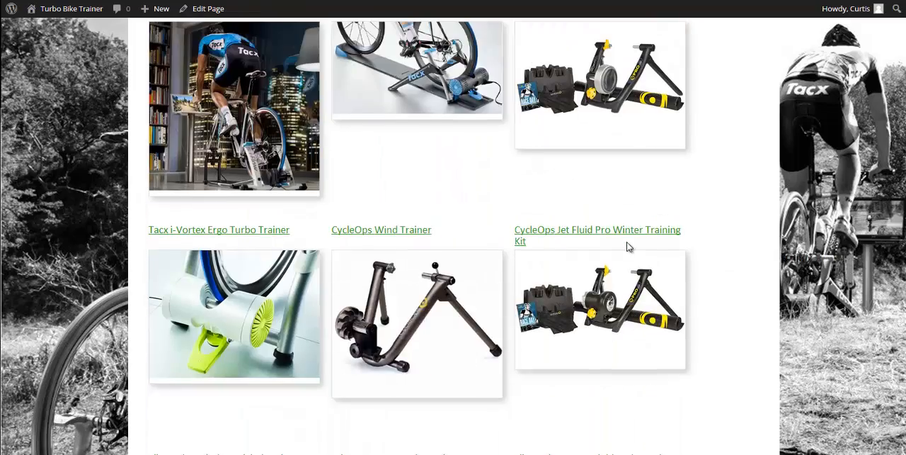
scroll(626, 246, "down", 1)
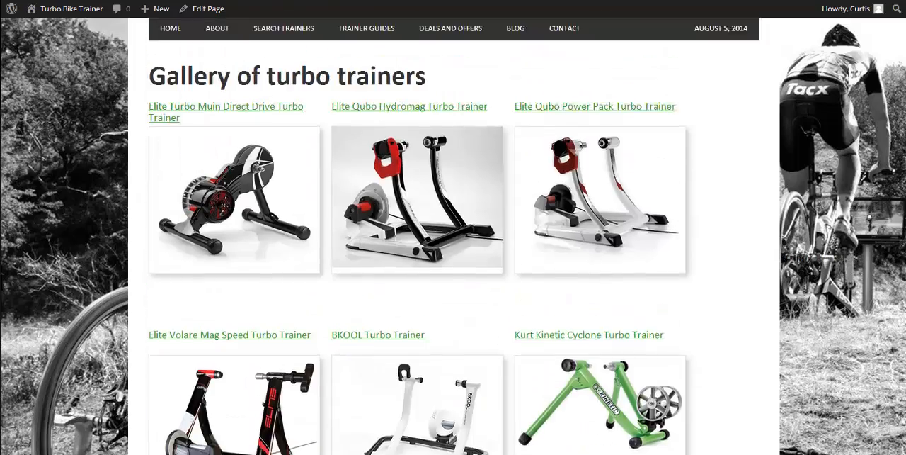
scroll(453, 235, "up", 1)
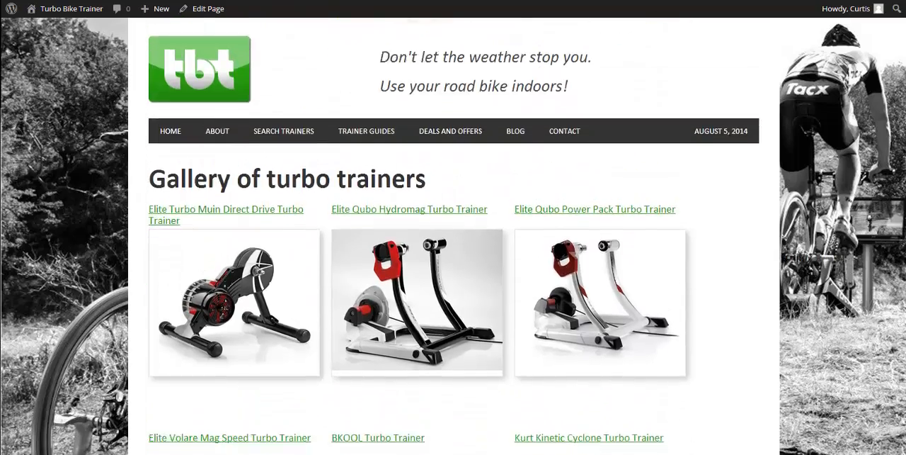
scroll(453, 236, "down", 1)
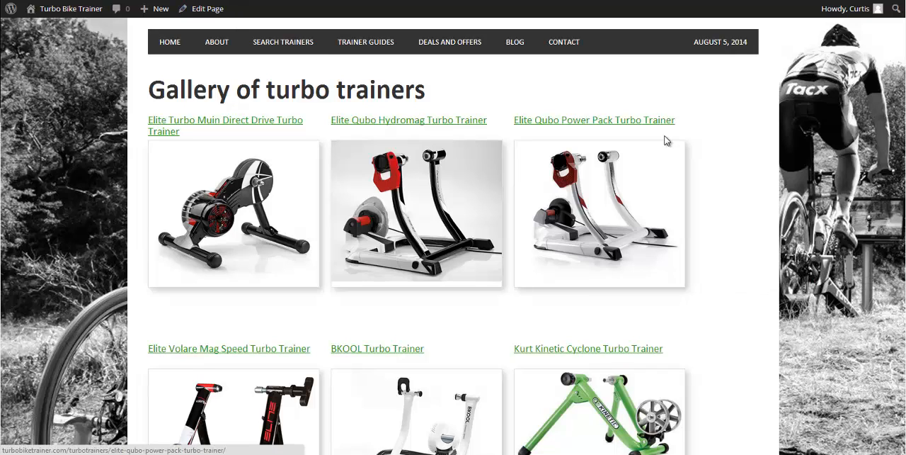
Open the gallery page for editing and wrap its Turbo Trainer Gallery View shortcode in a div with the id centralalignment
left_click(71, 0)
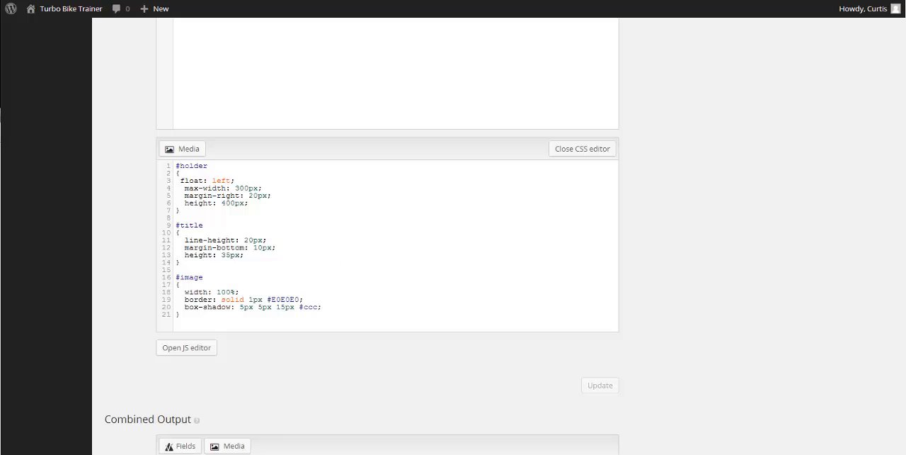
left_click(177, 1)
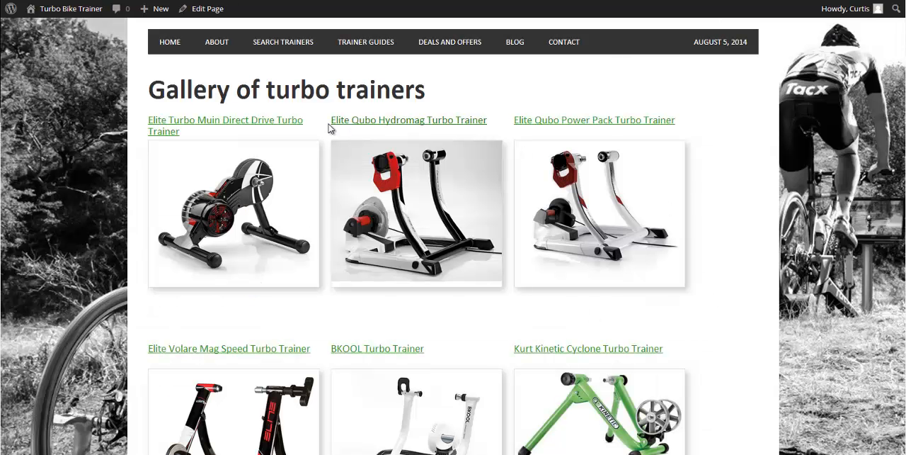
left_click(205, 10)
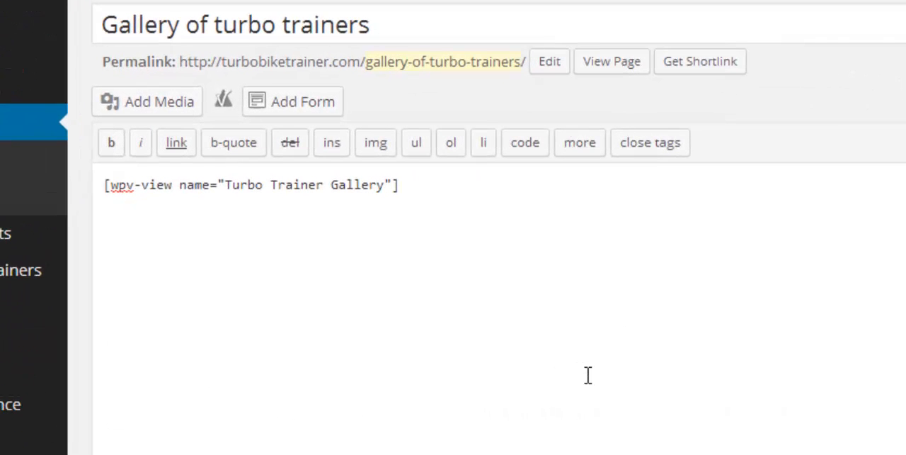
type("<div id=")
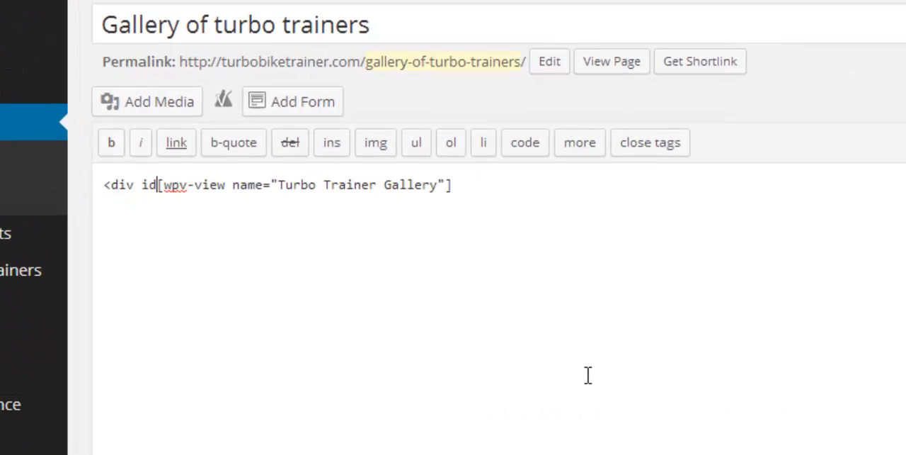
type("\"cent")
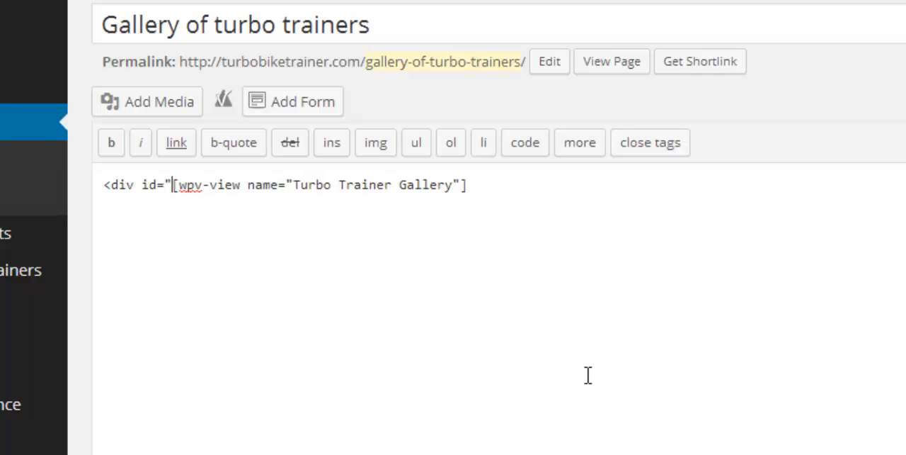
type("ral")
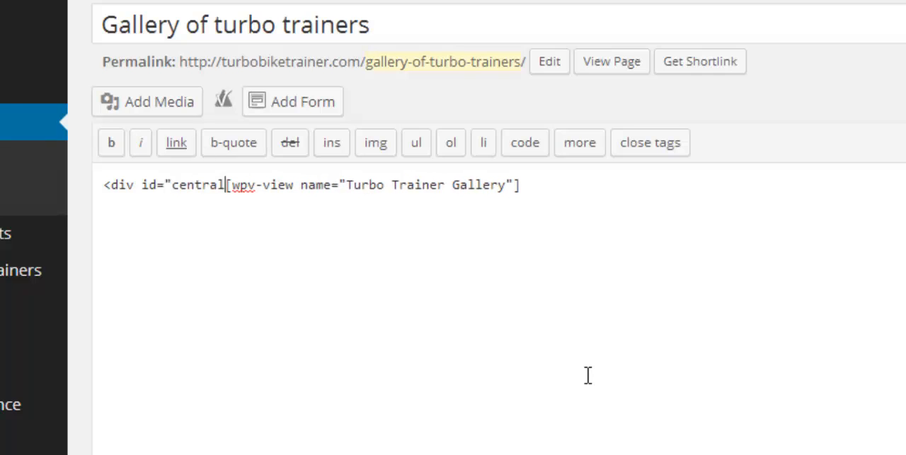
type("alignment")
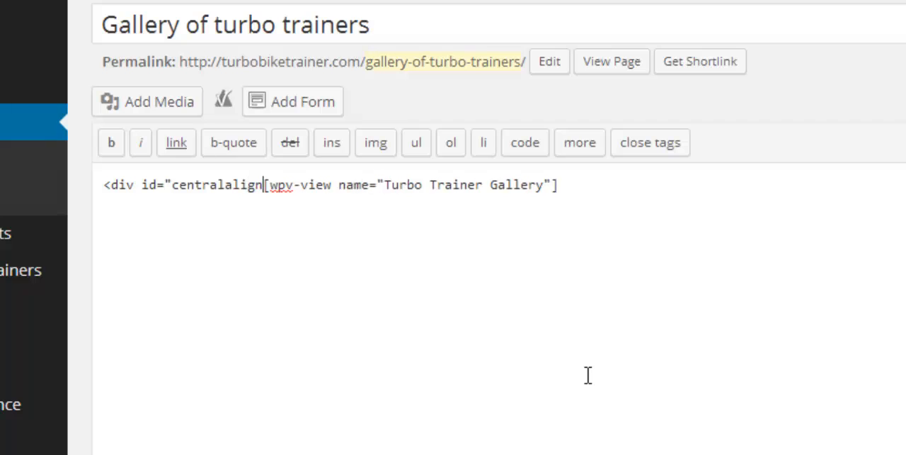
type("\">")
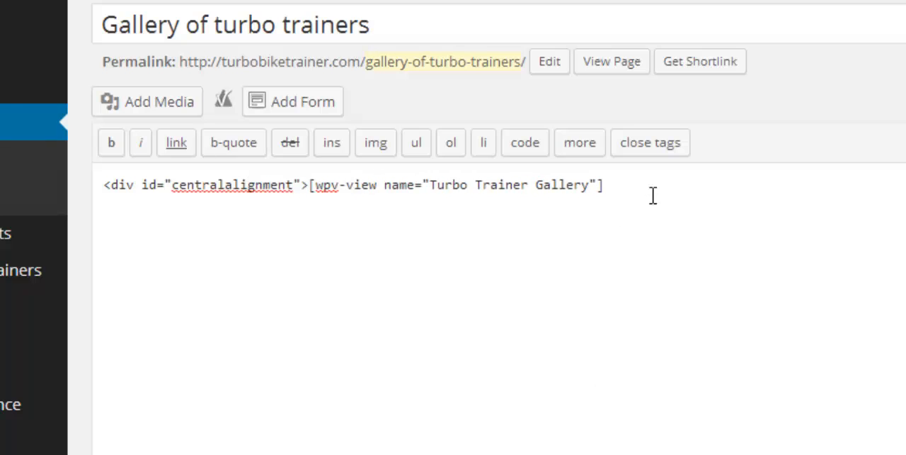
type("</div>")
double_click(227, 179)
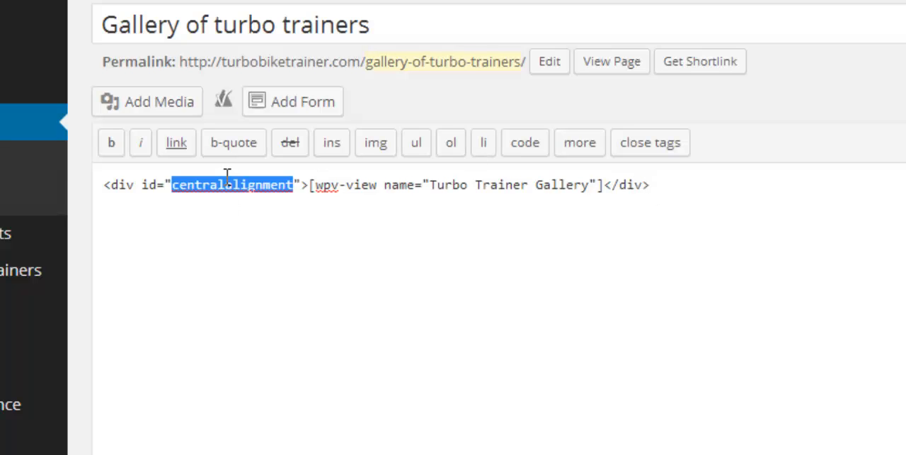
Update the gallery page, open its published version in a new tab and look over the first rows of trainers
left_click(868, 255)
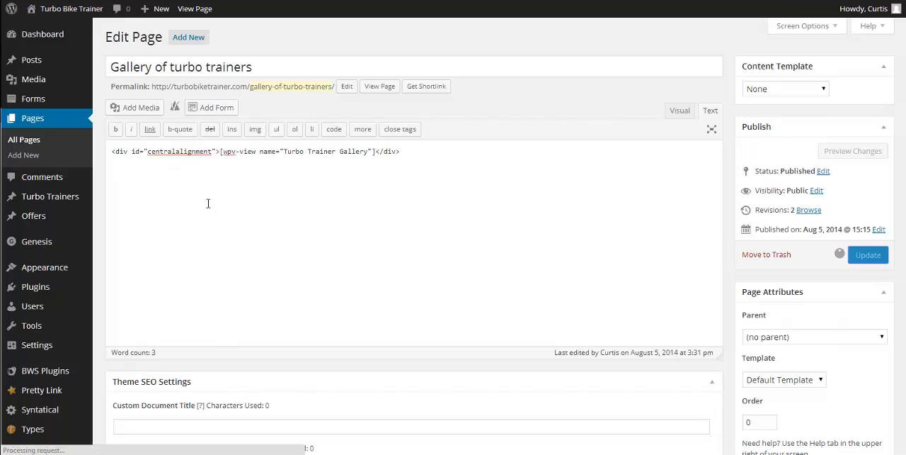
right_click(186, 9)
left_click(212, 15)
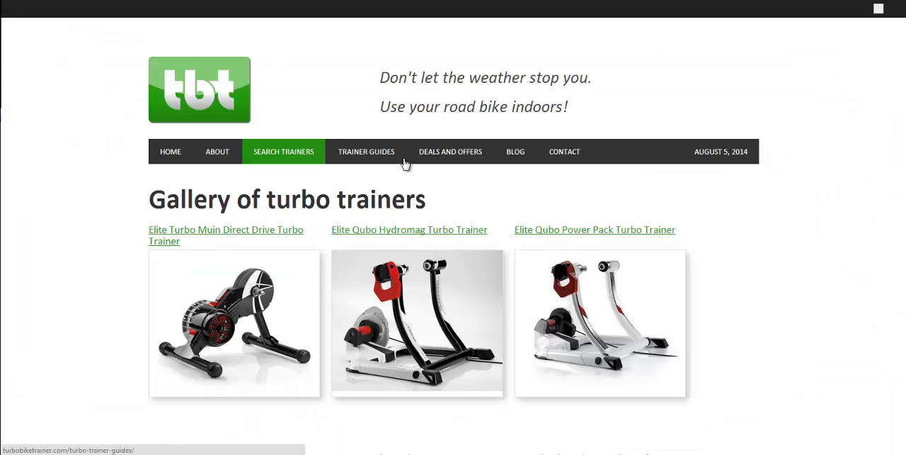
scroll(425, 192, "down", 3)
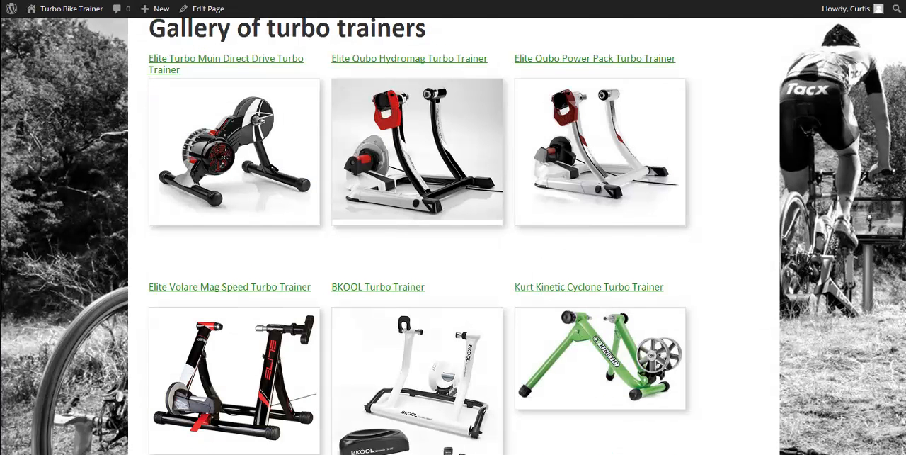
scroll(904, 55, "down", 2)
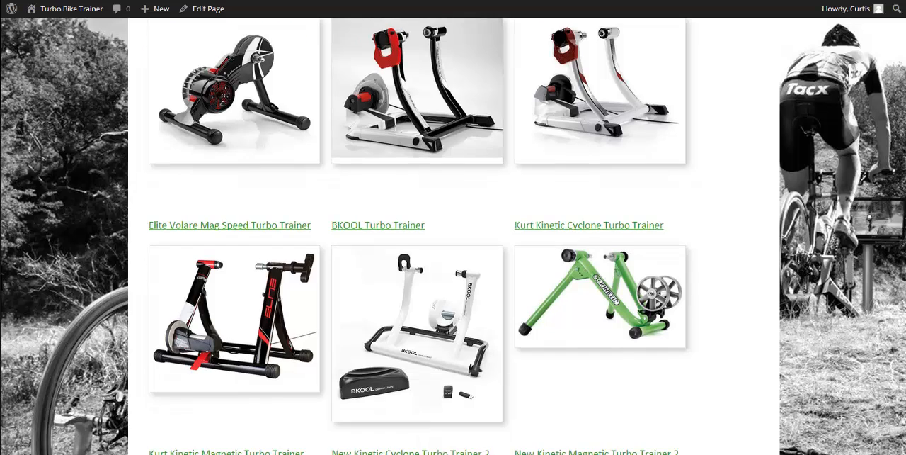
scroll(904, 55, "up", 2)
scroll(905, 55, "down", 1)
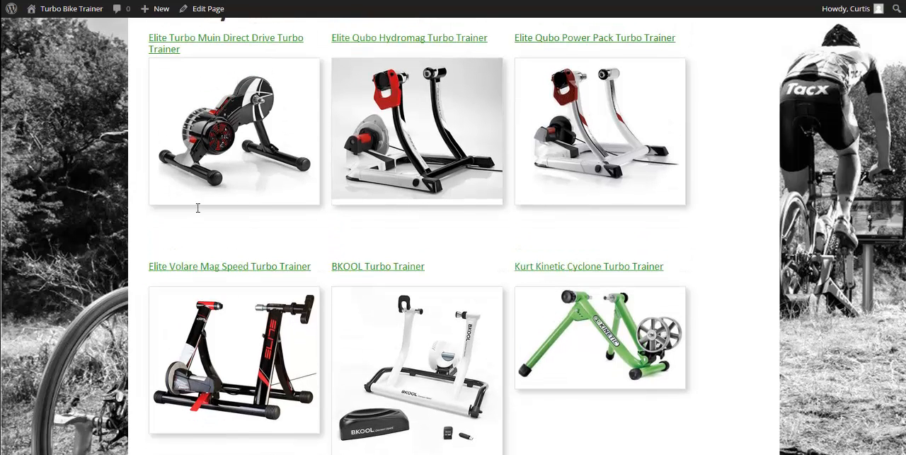
Open the Metro Pro theme's style.css for editing and add an empty #centralalignment rule after the #ninetypercent rule
key("alt+Left")
mouse_move(45, 268)
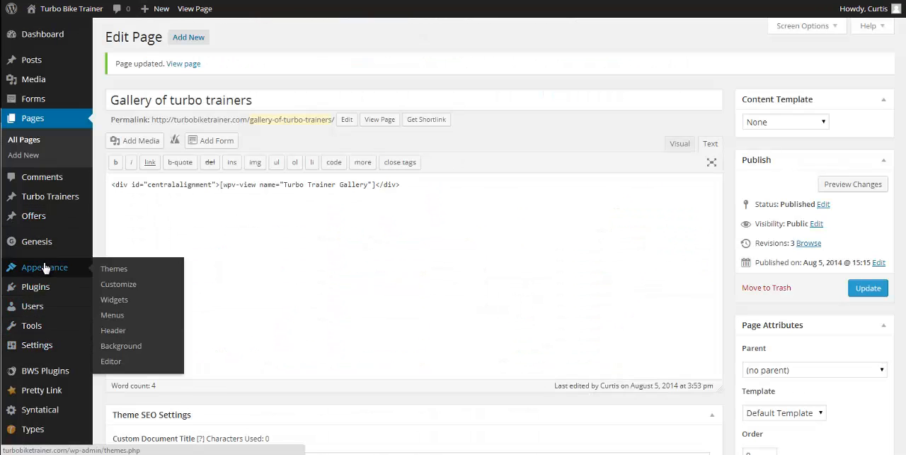
left_click(112, 362)
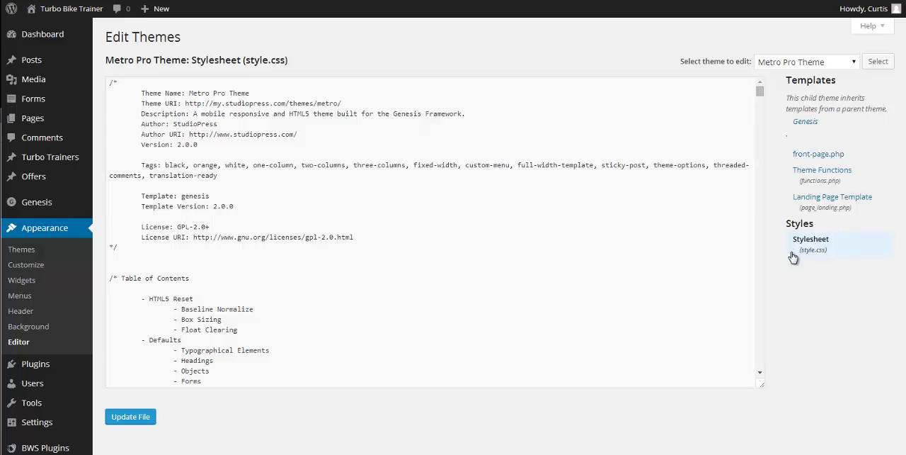
left_click_drag(762, 96, 765, 381)
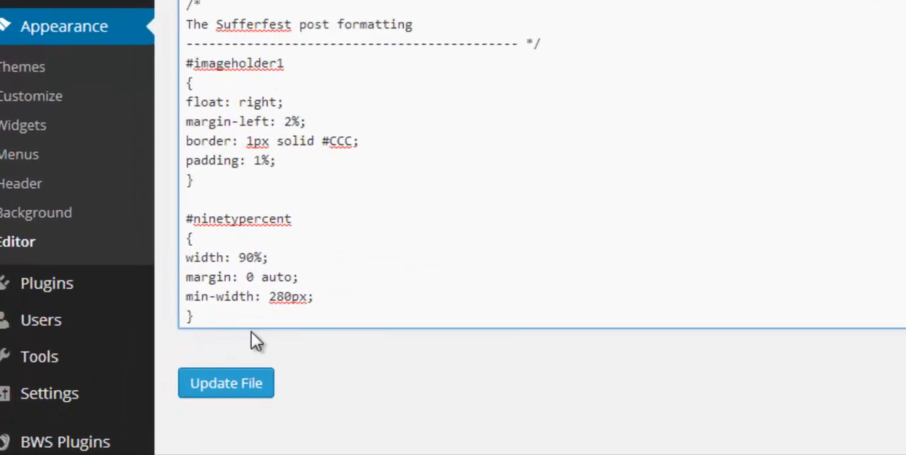
key("Return")
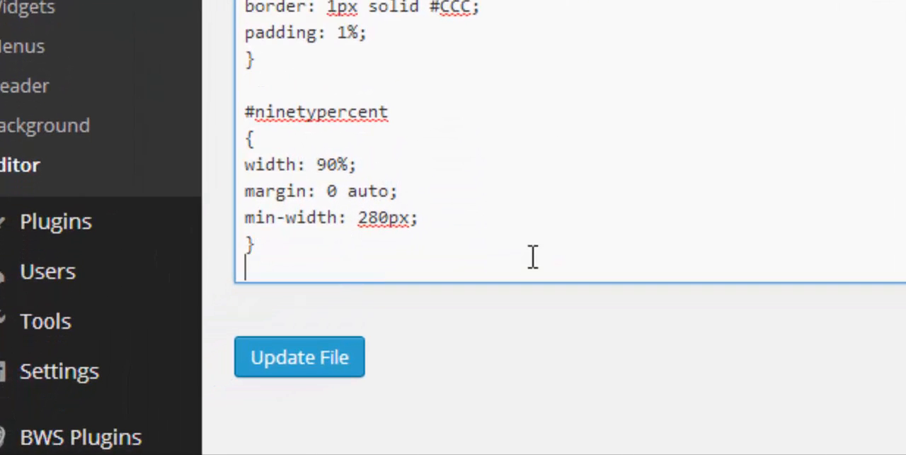
key("Return")
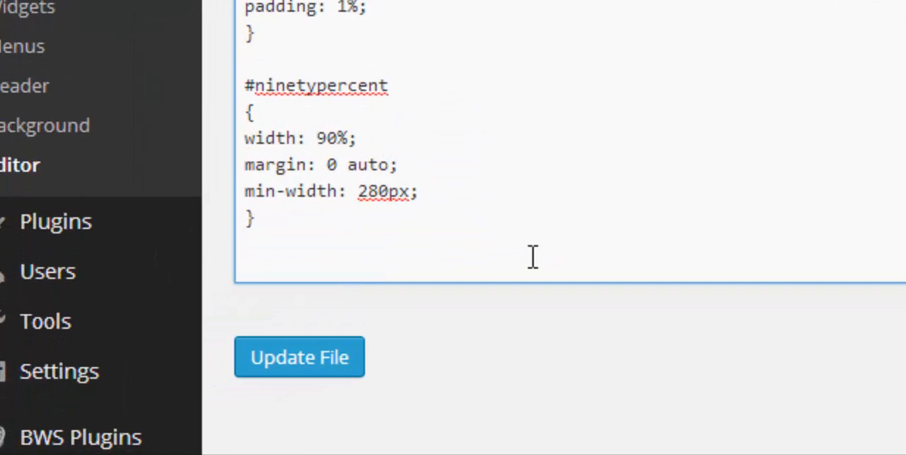
type("#centralalignment")
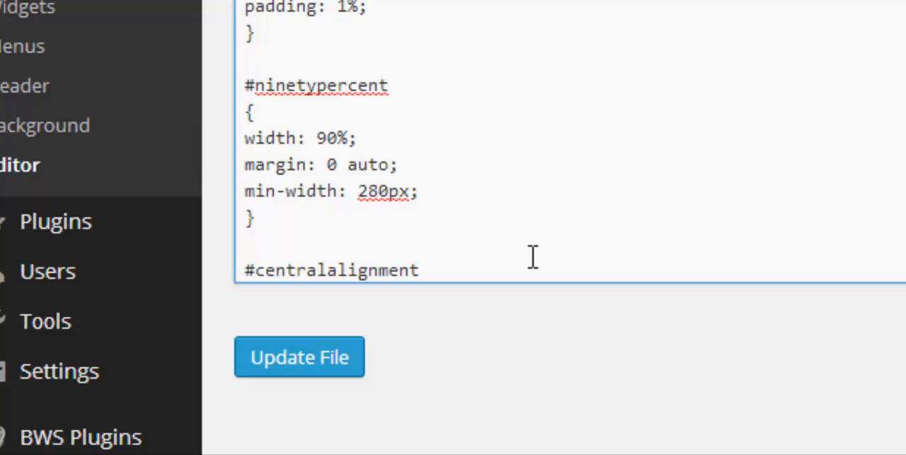
key("Return")
type("{")
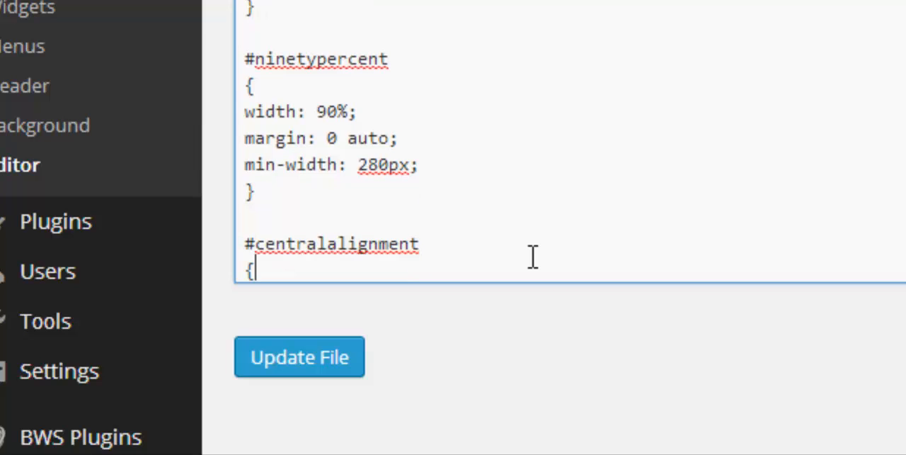
key("Return")
key("Return")
type("}")
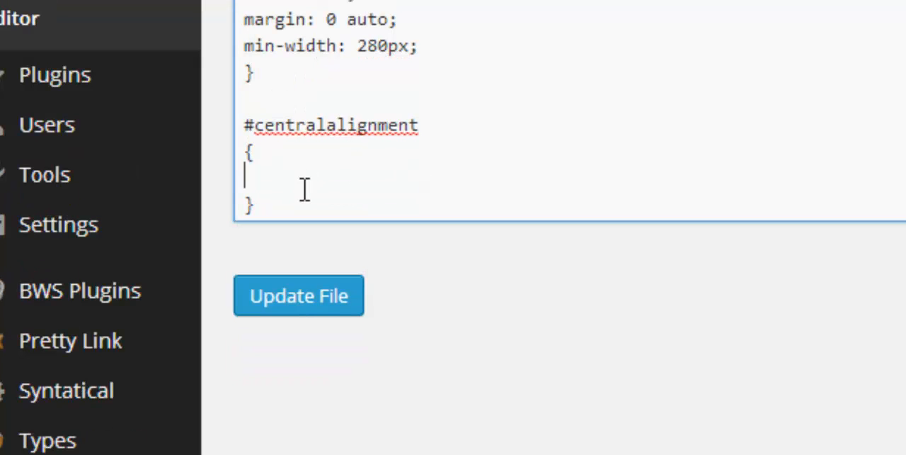
left_click(304, 190)
Give the #centralalignment rule a border-top of solid 1px #ccc and save the stylesheet
left_click(270, 183)
type("border-top")
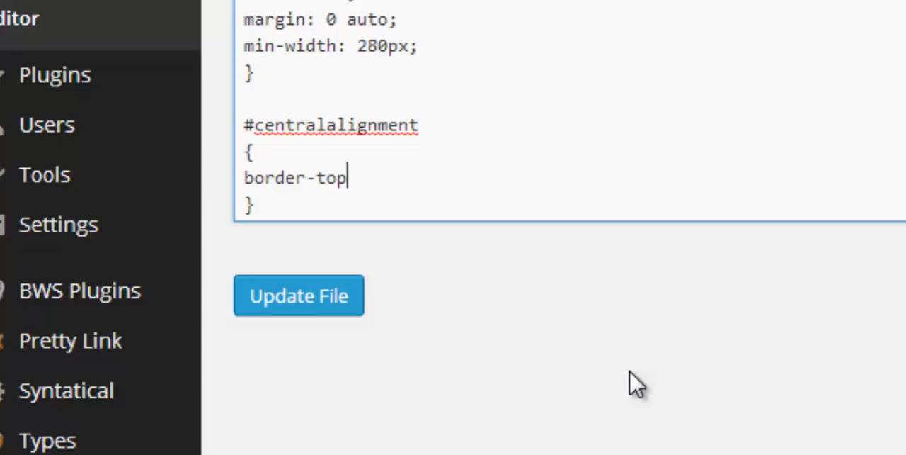
type(": sol")
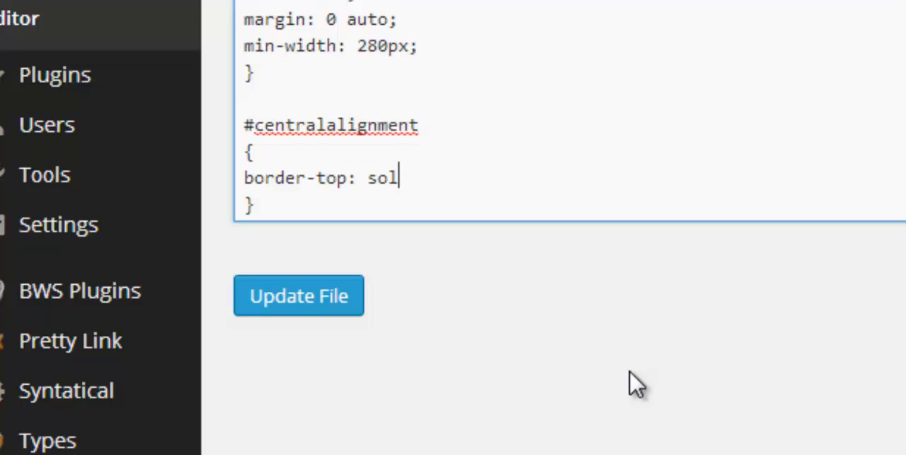
type("id 1px ")
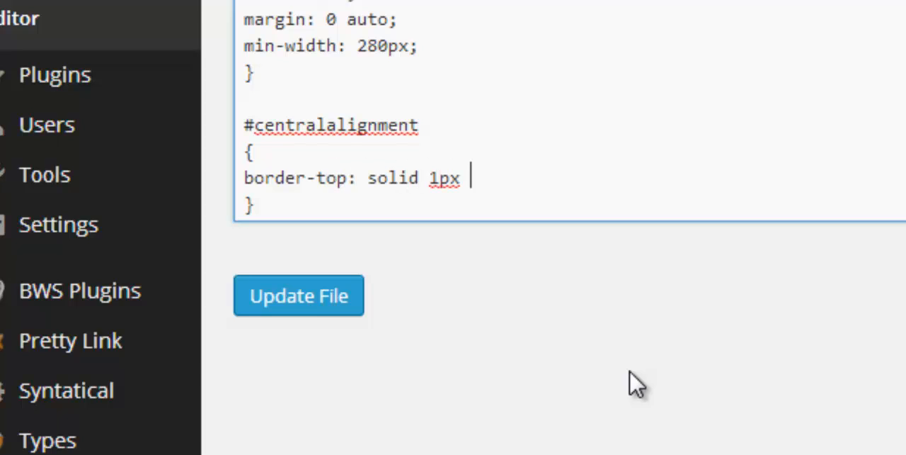
type("#ccc;")
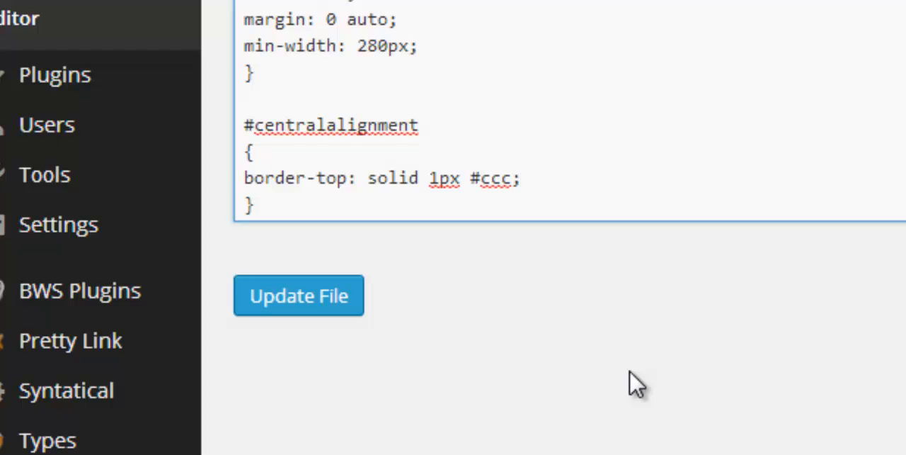
left_click(299, 297)
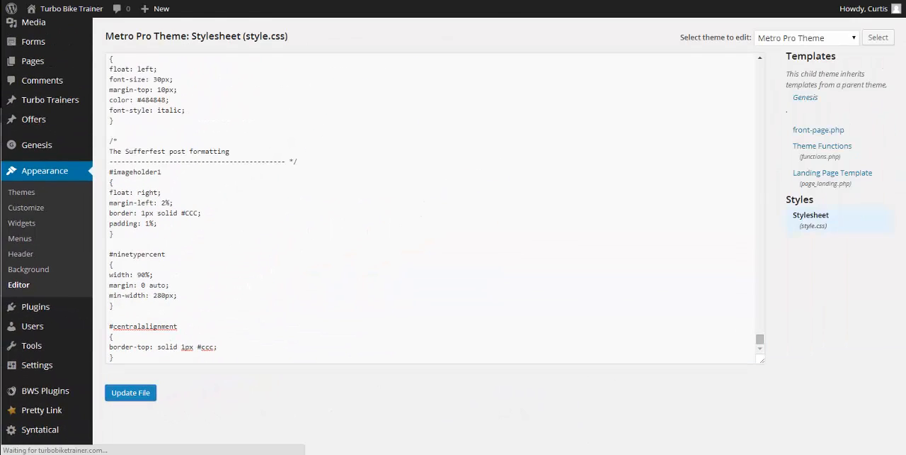
Reload the gallery page and check the wrapper's top border line against the width of the three trainer columns
key("ctrl+Tab")
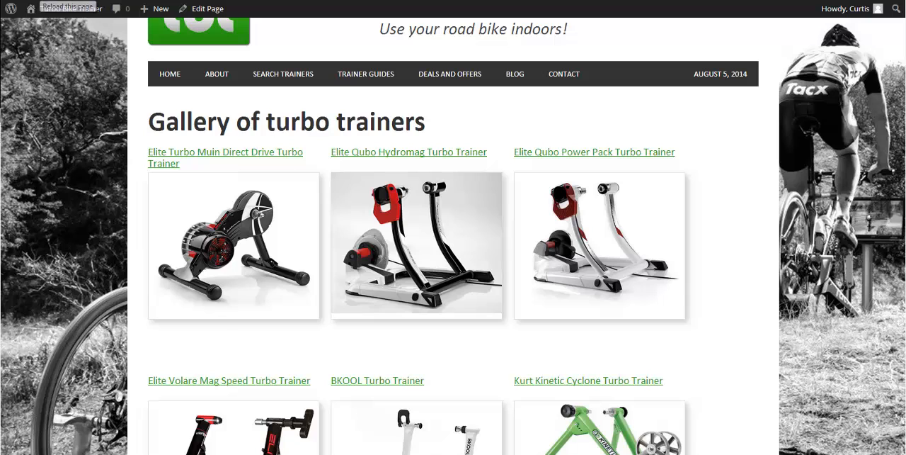
left_click(40, 1)
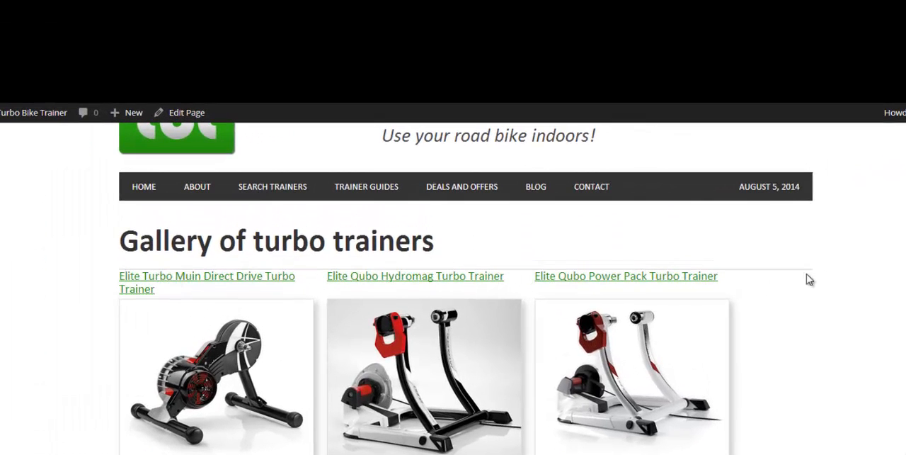
scroll(753, 255, "down", 3)
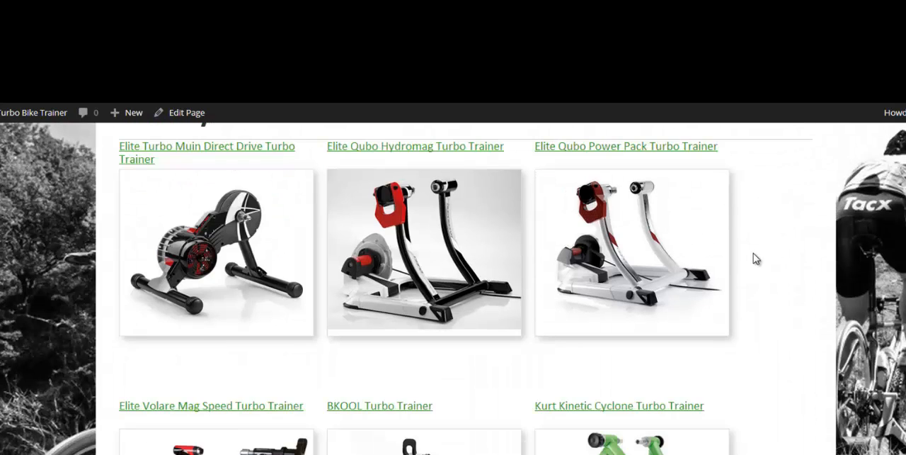
scroll(753, 253, "up", 1)
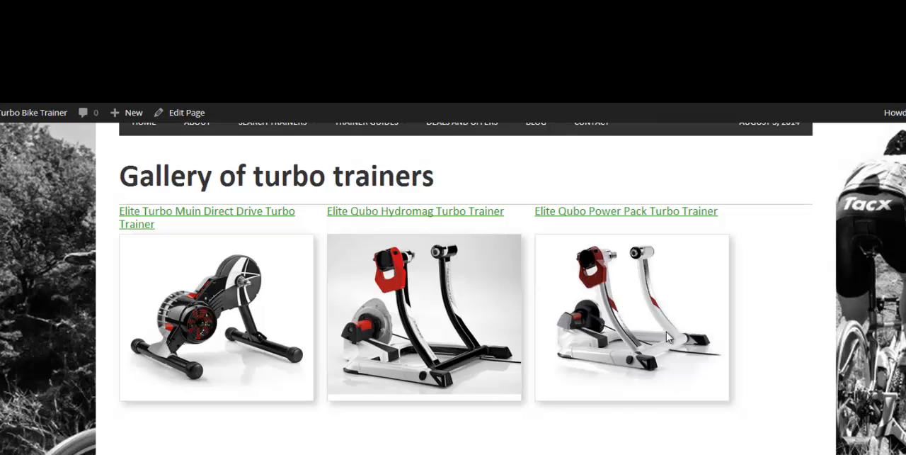
Add width: 90%; below the border-top line of the #centralalignment rule in style.css and save the stylesheet
left_click(122, 71)
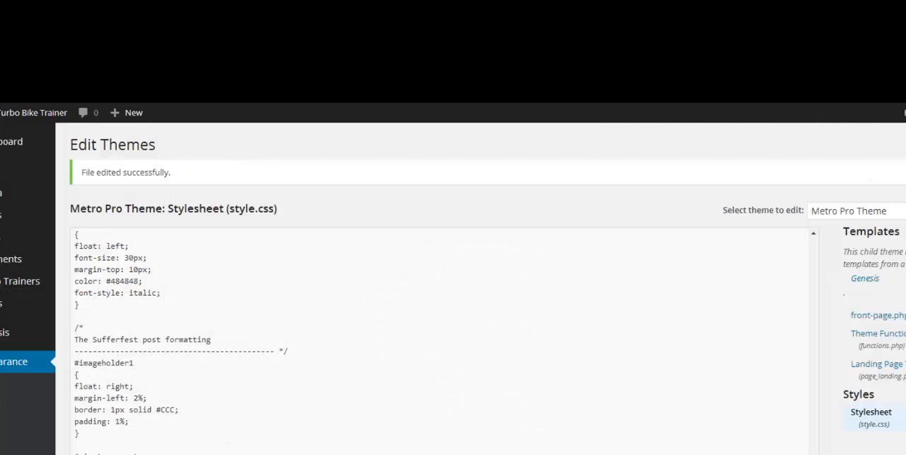
scroll(453, 283, "down", 2)
left_click(221, 449)
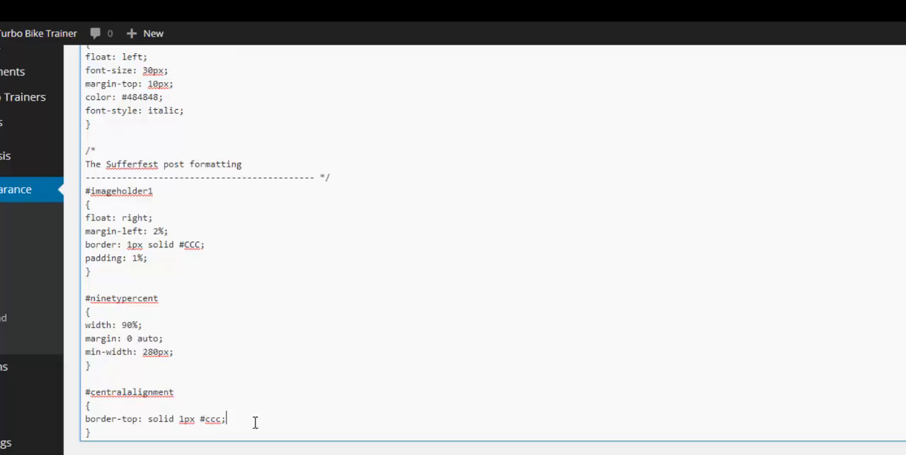
key("Return")
type("w")
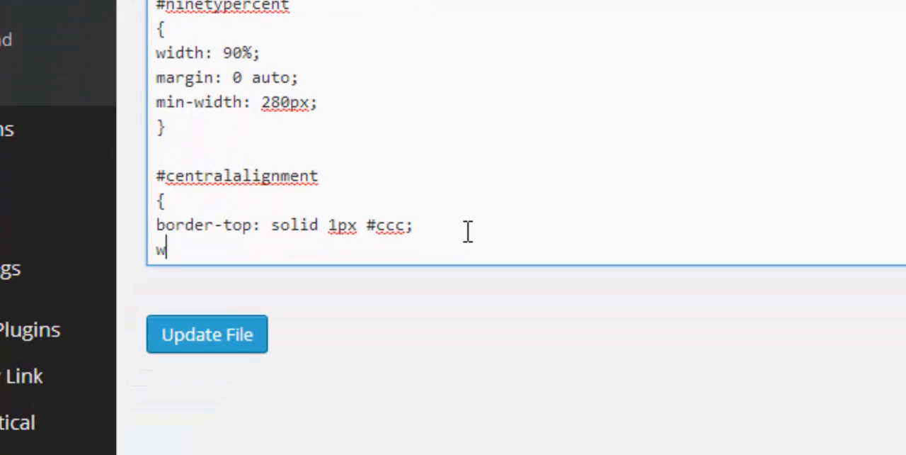
type("idth: ")
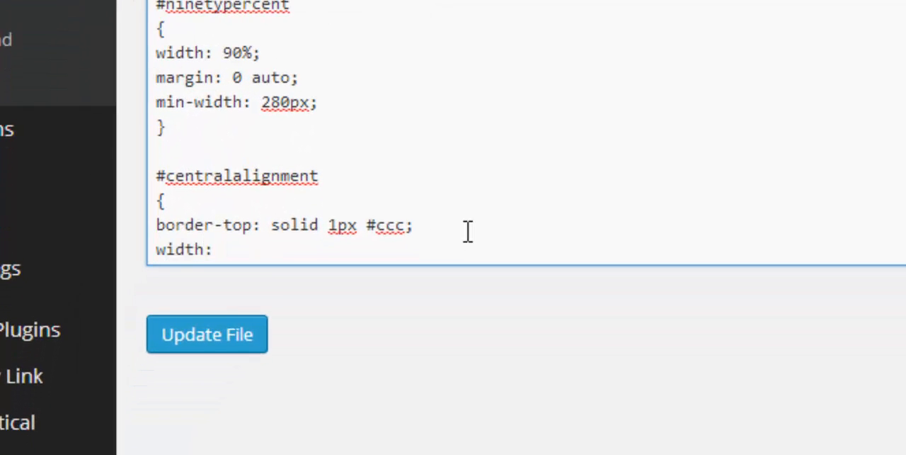
type("90%;")
left_click(211, 338)
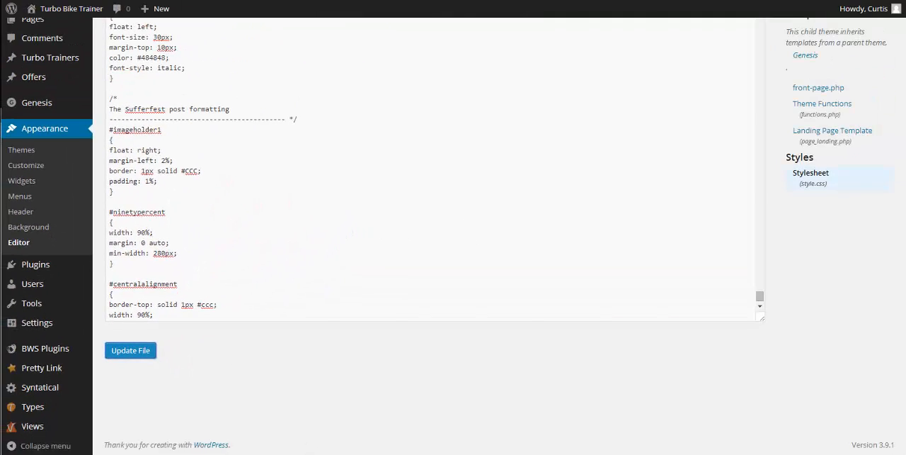
Reload the gallery page to check how wide the wrapper's border line is, and return to the stylesheet
left_click(67, 0)
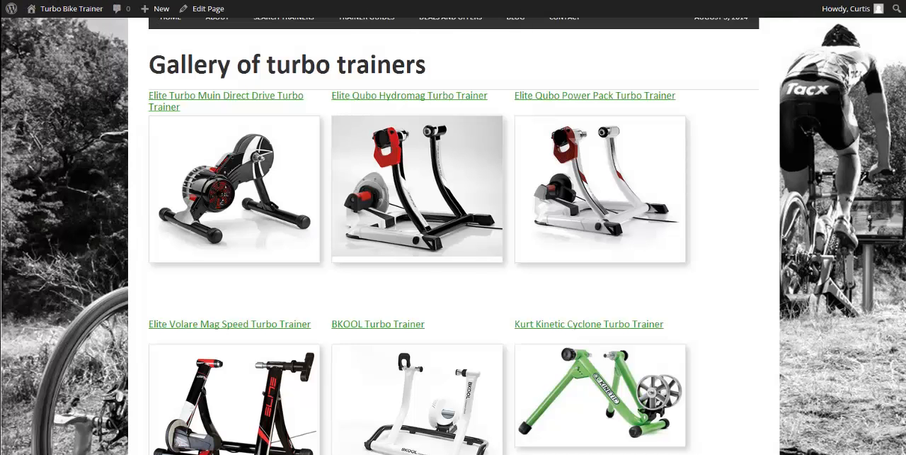
key("F5")
key("ctrl+Tab")
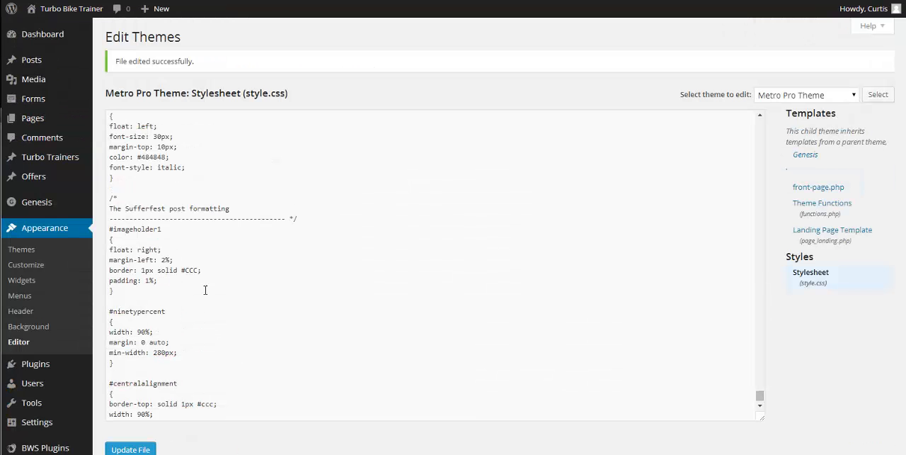
Add margin: 0 auto; below the width line of the #centralalignment rule and save the stylesheet
scroll(206, 290, "down", 3)
left_click(166, 306)
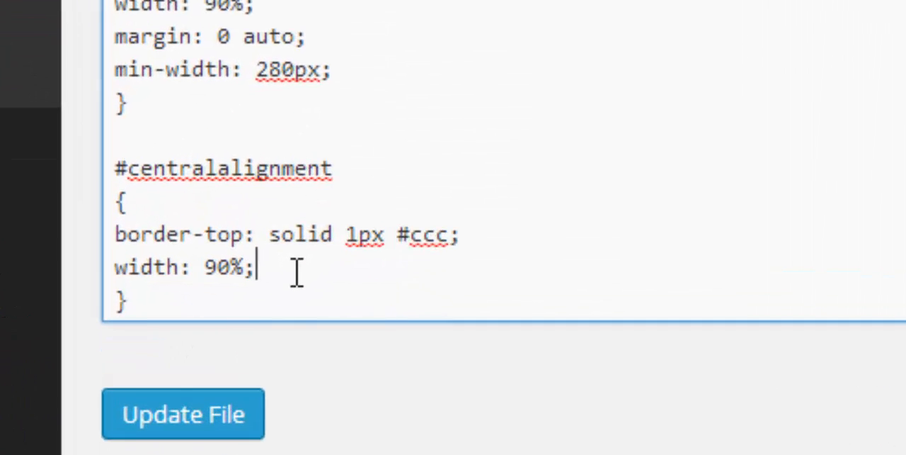
key("Return")
type("m")
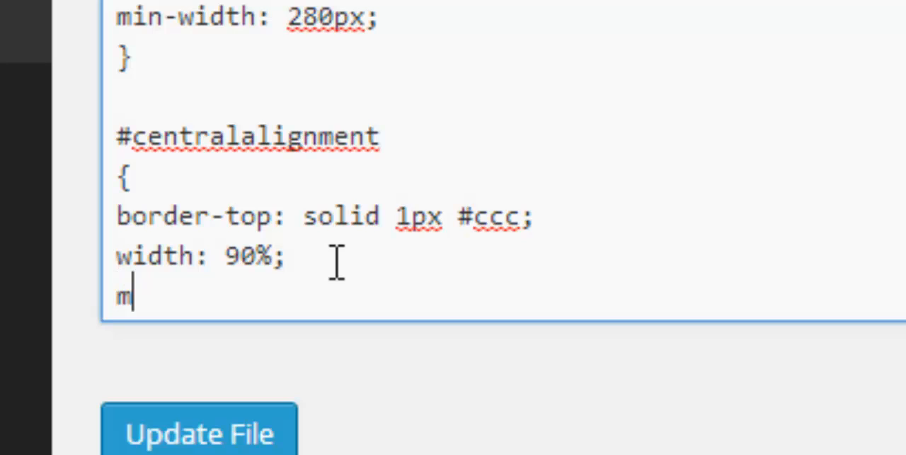
type("argin: 0")
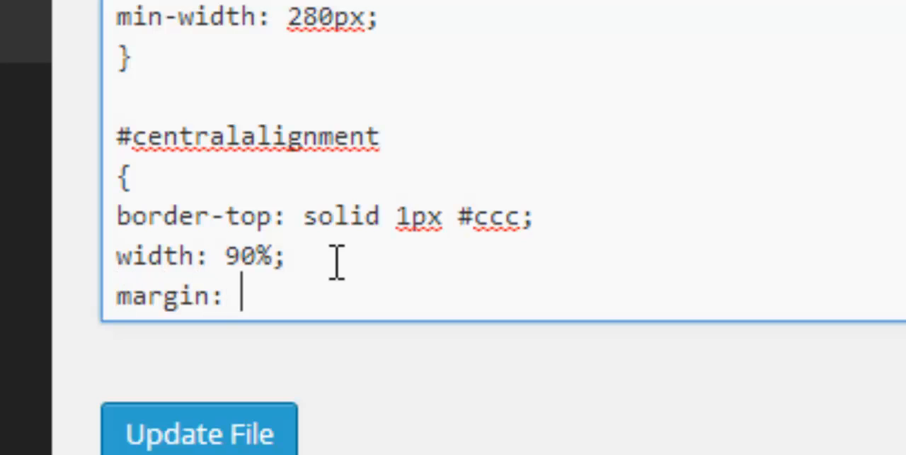
type(" auto;")
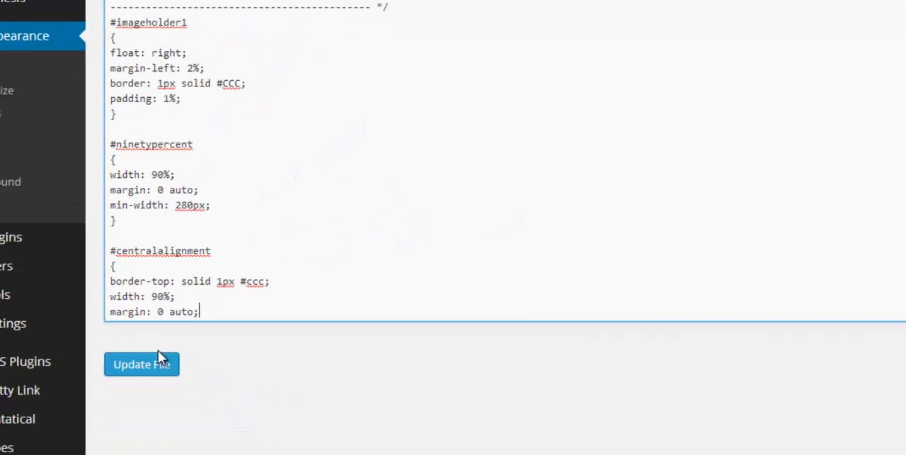
left_click(240, 443)
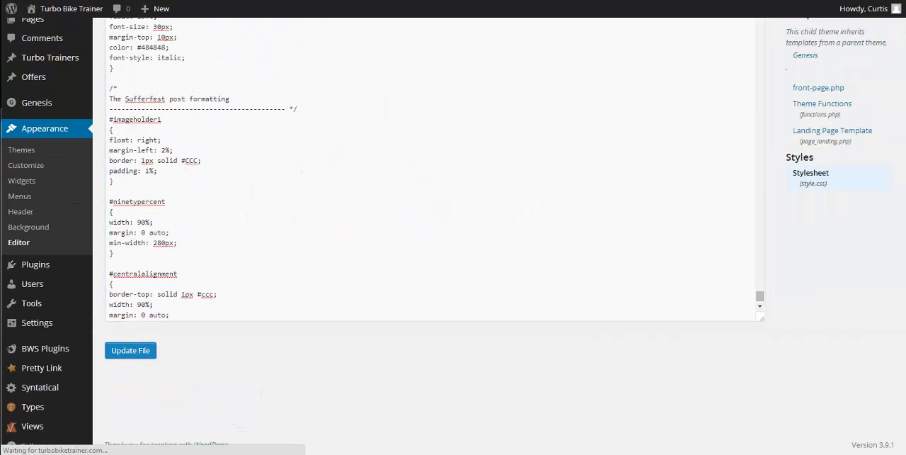
Reload the gallery page and check the horizontal position of the first trainer rows under the heading
left_click(152, 1)
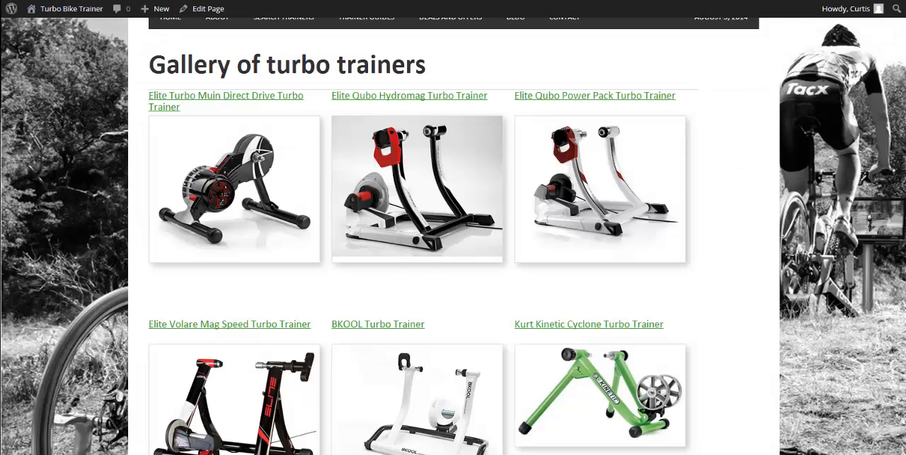
left_click(51, 1)
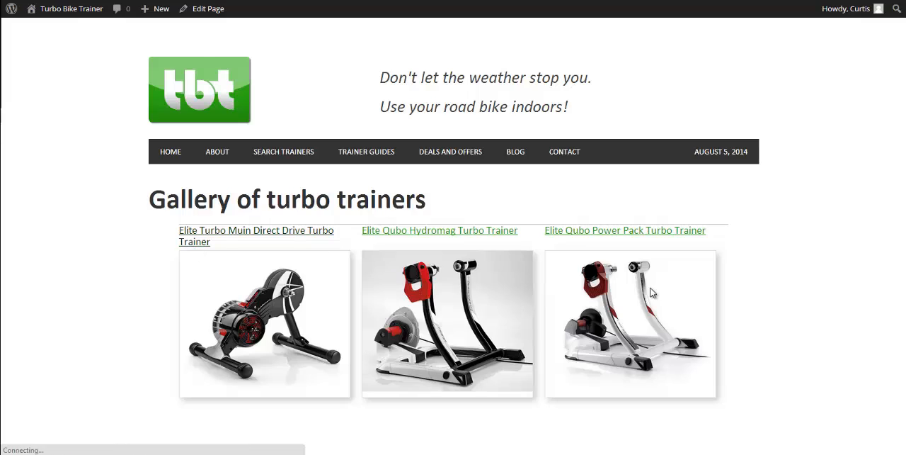
scroll(495, 241, "down", 3)
scroll(491, 239, "down", 2)
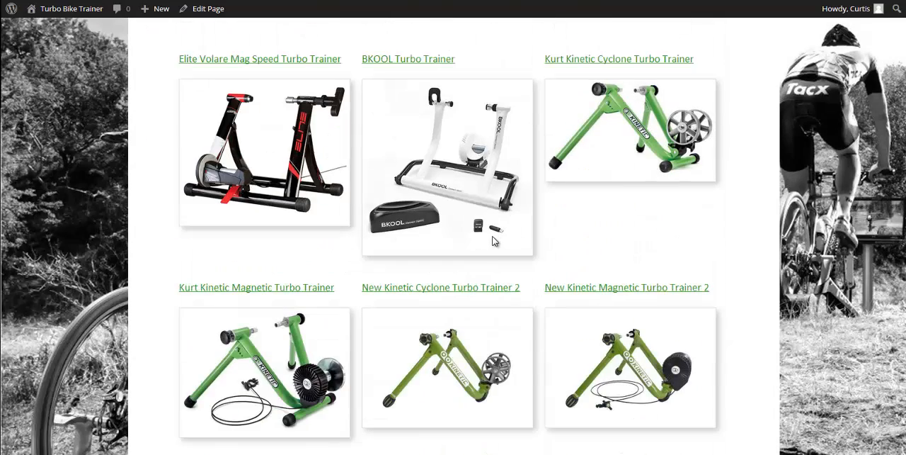
scroll(492, 255, "up", 5)
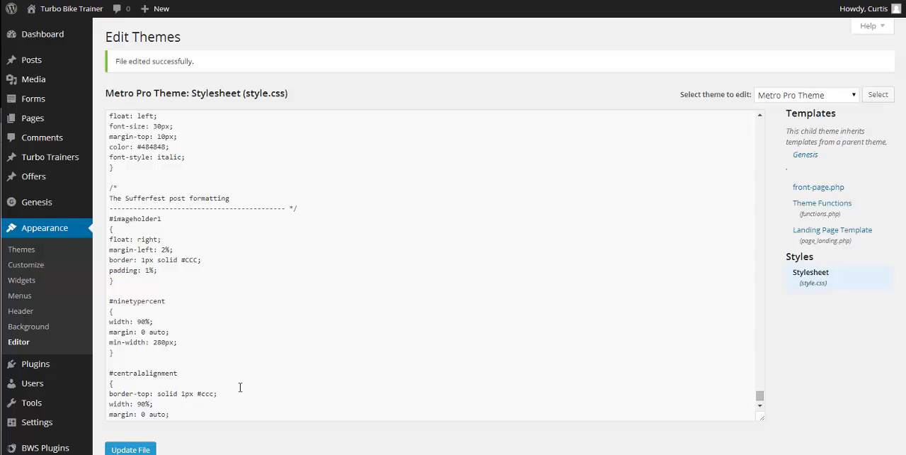
Delete the border-top line from the #centralalignment rule in style.css and save the stylesheet
left_click(120, 385)
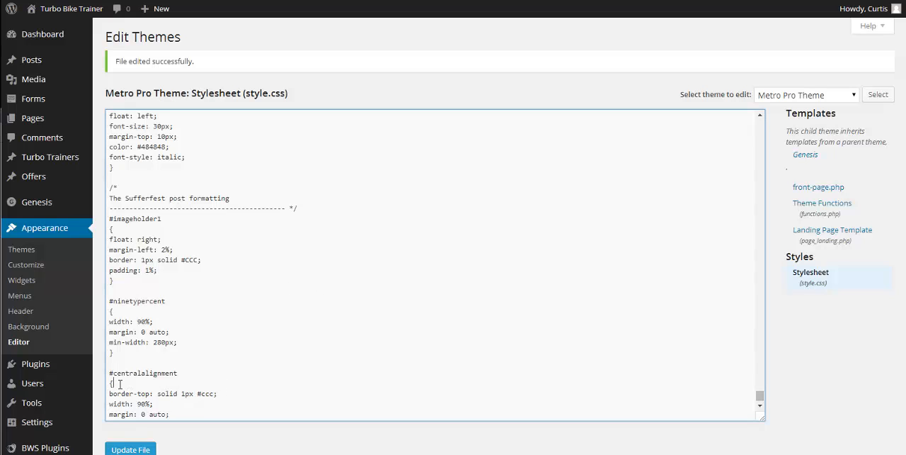
left_click_drag(111, 390, 240, 390)
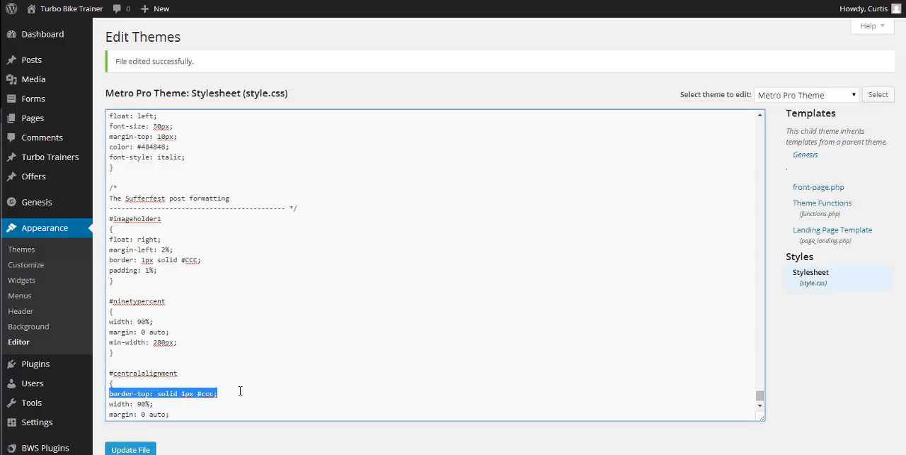
key("BackSpace")
key("BackSpace")
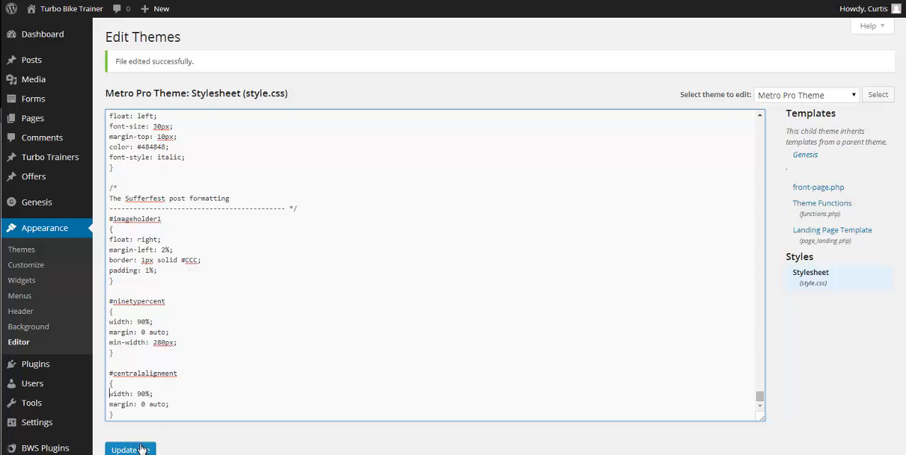
left_click(136, 449)
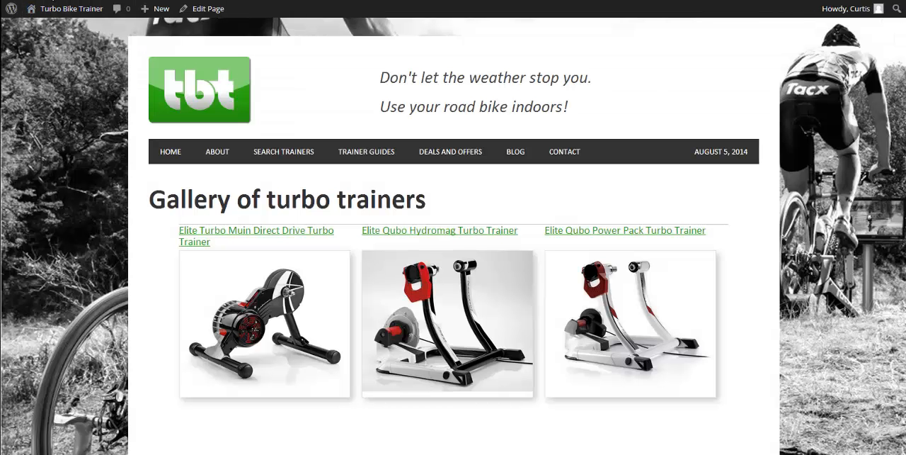
Reload the gallery page and look through the rows of trainers down to the CycleOps models
key("F5")
scroll(474, 221, "down", 3)
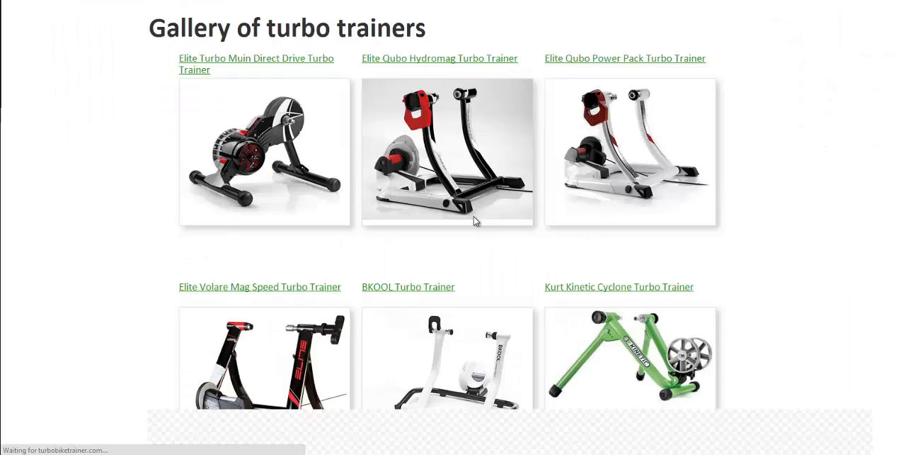
scroll(474, 218, "down", 10)
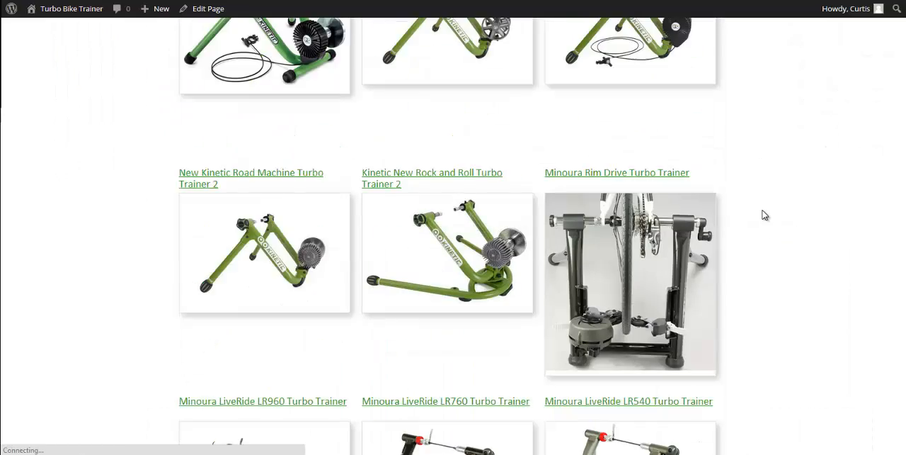
scroll(765, 215, "down", 14)
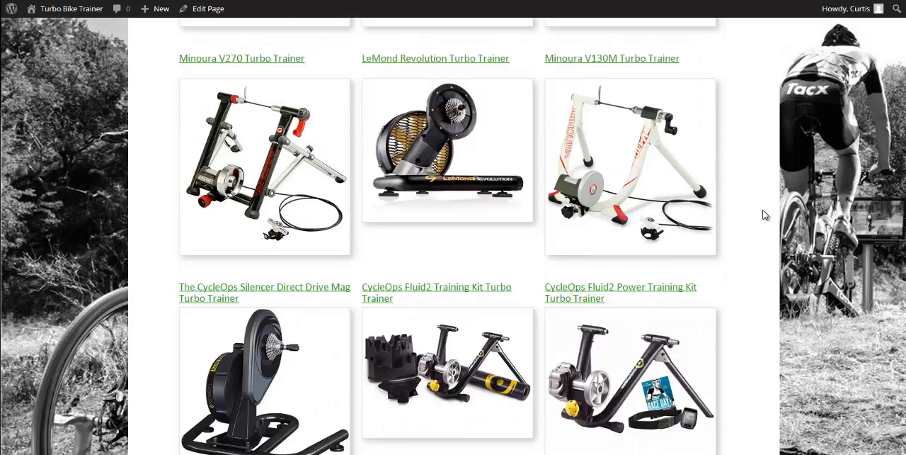
scroll(765, 215, "down", 12)
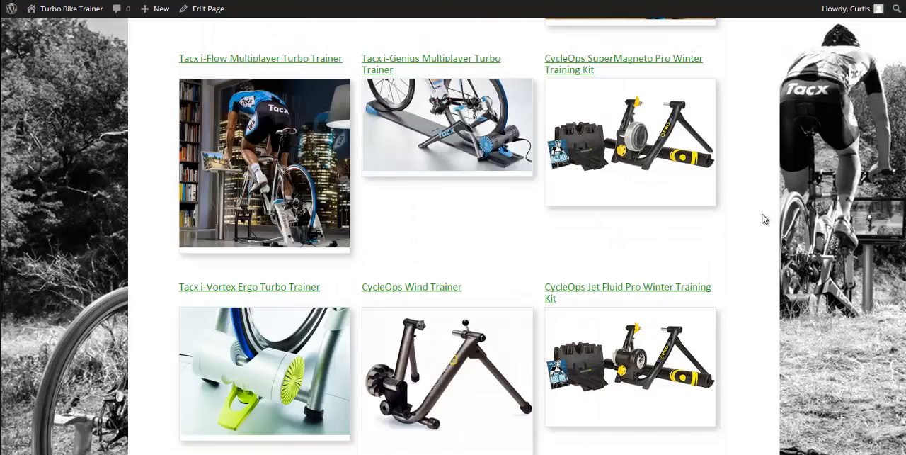
scroll(534, 259, "down", 12)
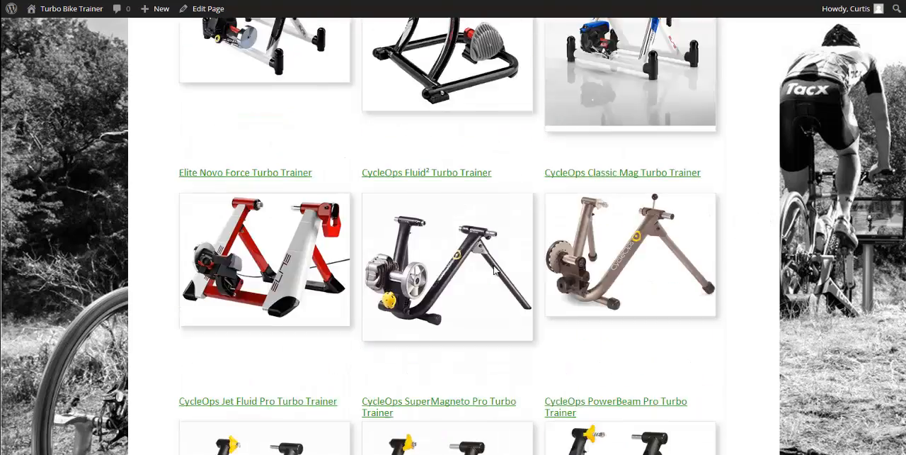
scroll(494, 269, "down", 4)
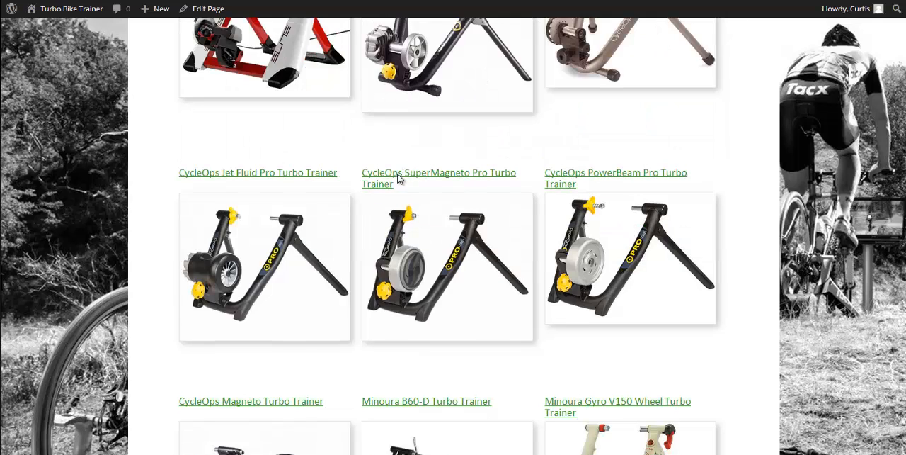
Follow the CycleOps SuperMagneto Pro Turbo Trainer title link, look over its product page and return to the gallery
left_click(434, 175)
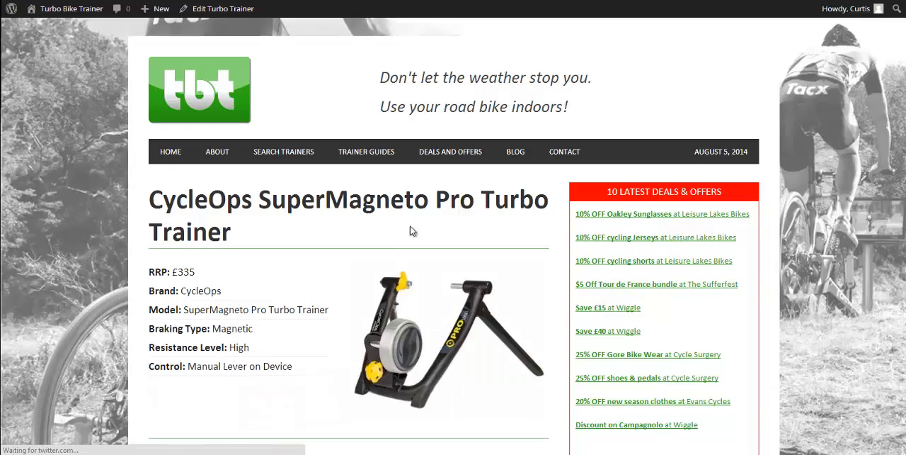
scroll(413, 230, "down", 10)
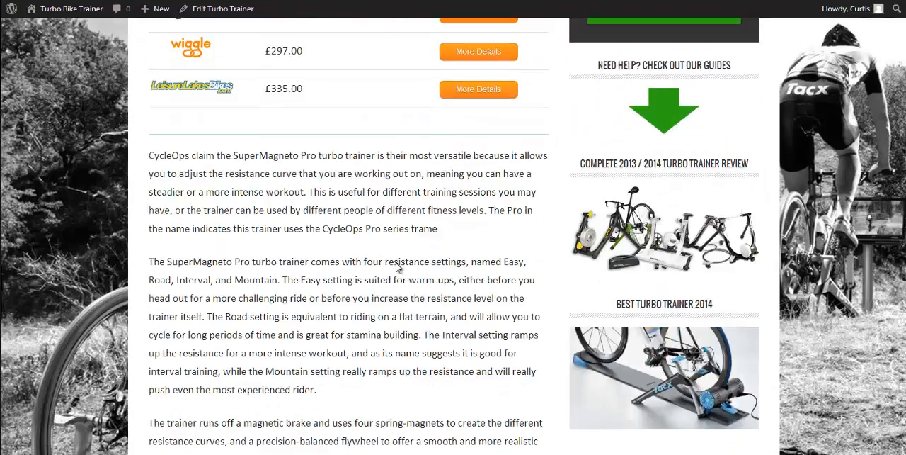
scroll(399, 267, "up", 10)
key("alt+Left")
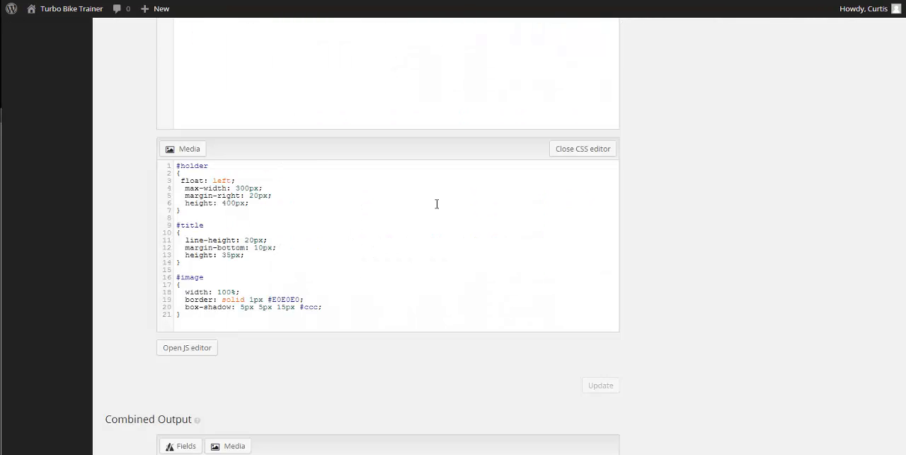
Examine the image-1 types shortcode inside the image div of the layout HTML
scroll(437, 204, "up", 4)
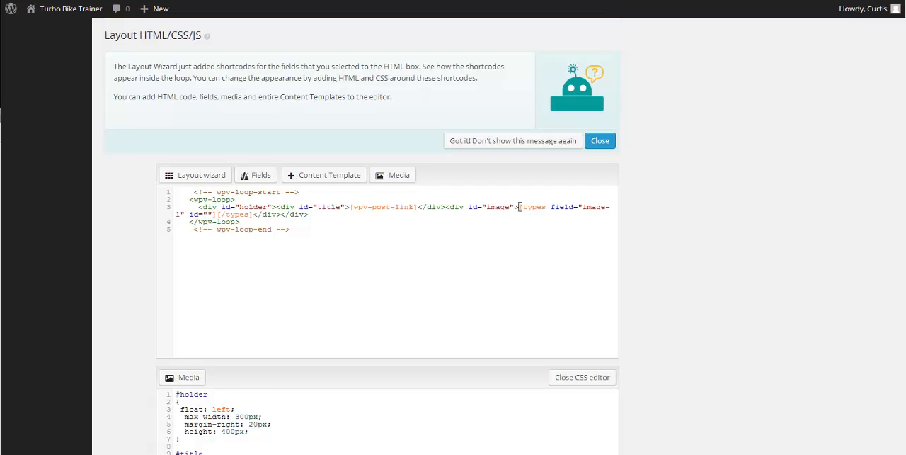
left_click_drag(520, 207, 251, 219)
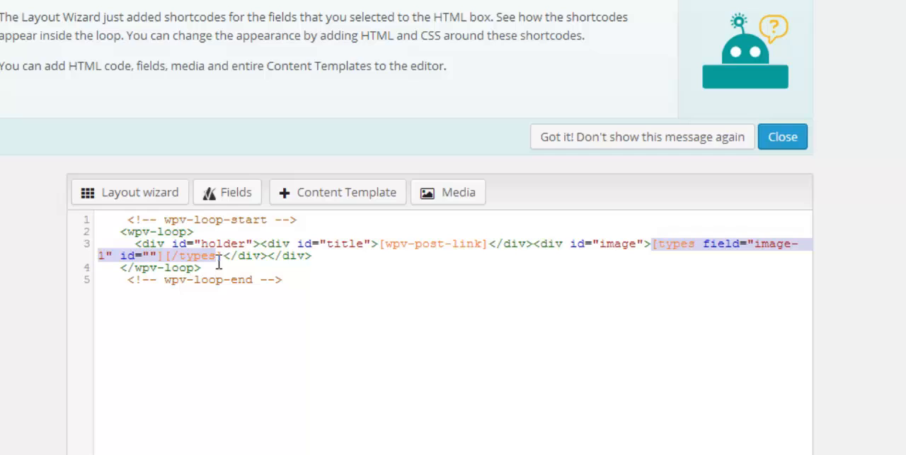
left_click_drag(219, 262, 225, 261)
left_click(160, 255)
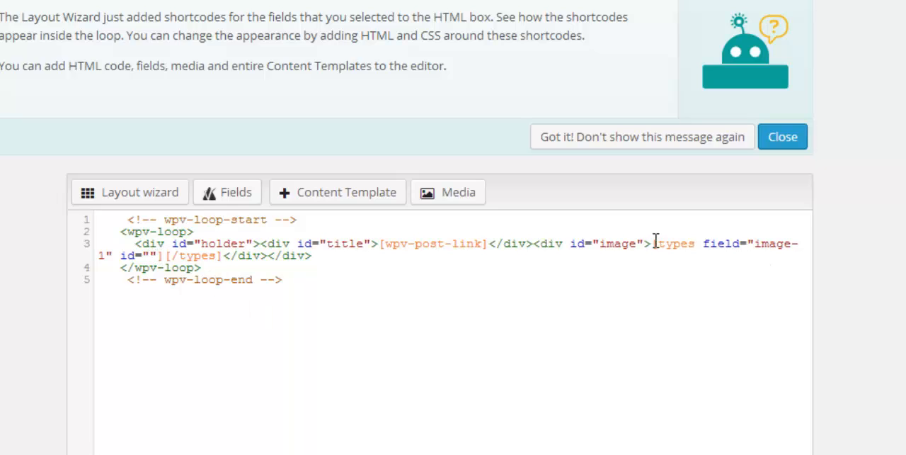
left_click_drag(652, 243, 775, 244)
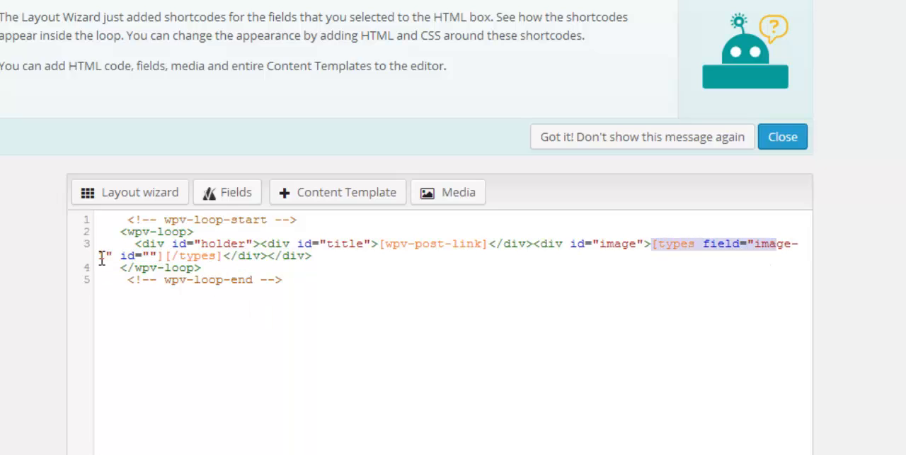
Add the attribute alt="alt tag" after the empty id attribute in the image-1 types shortcode
left_click(160, 254)
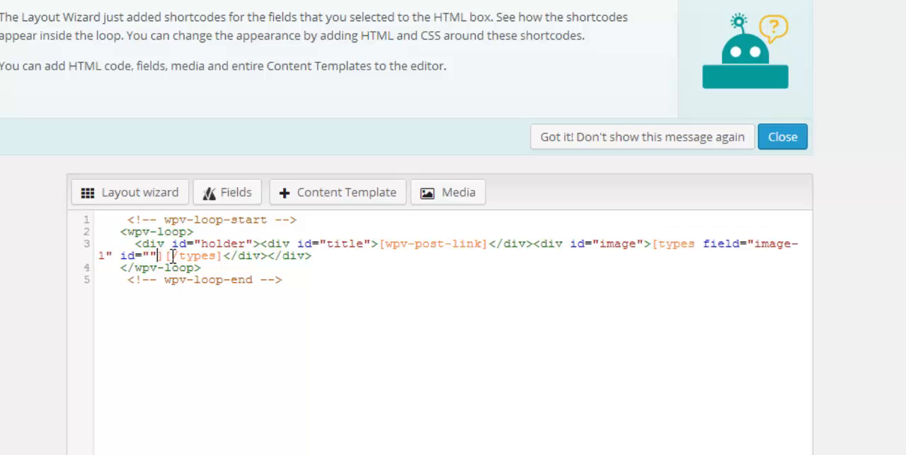
key("Return")
key("Return")
left_click(172, 256)
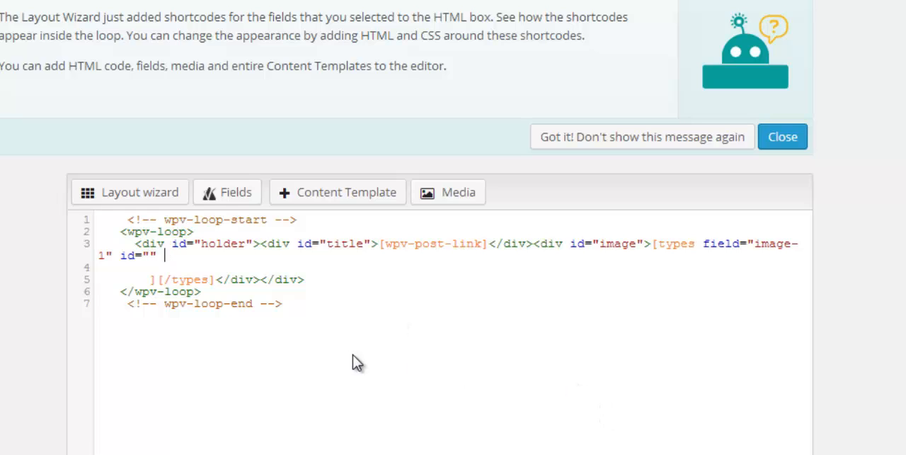
type("alt=\"a")
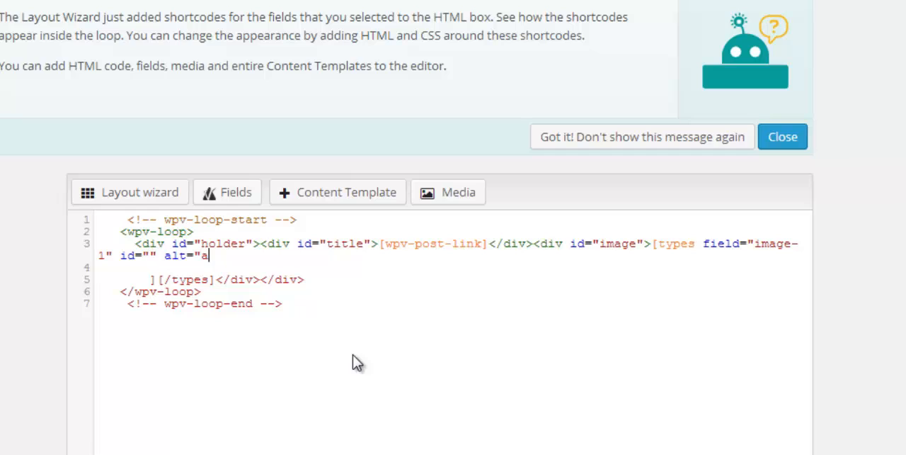
type("lt tag\"")
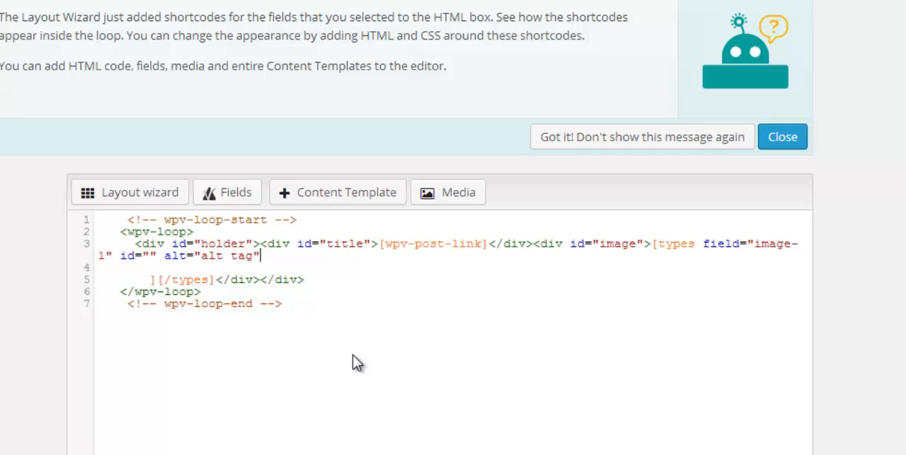
type(" title=\"title")
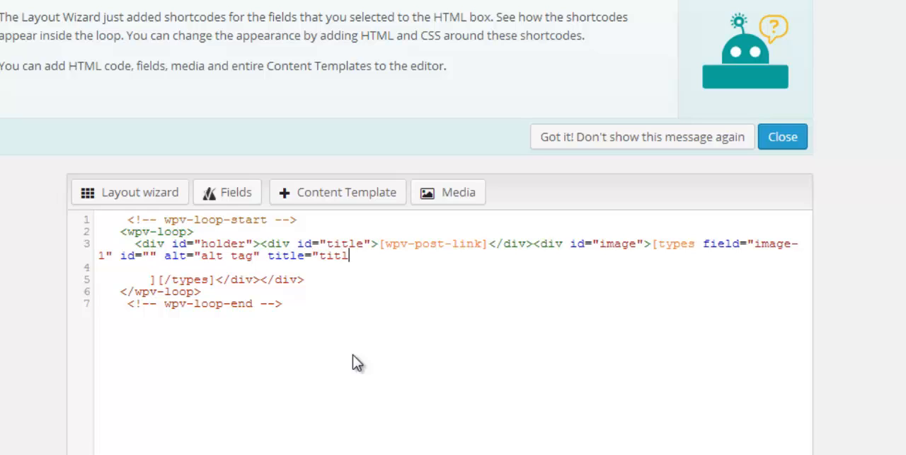
type(" here\"")
Add the attribute title="title here" after the alt attribute in the image-1 shortcode
key("Delete")
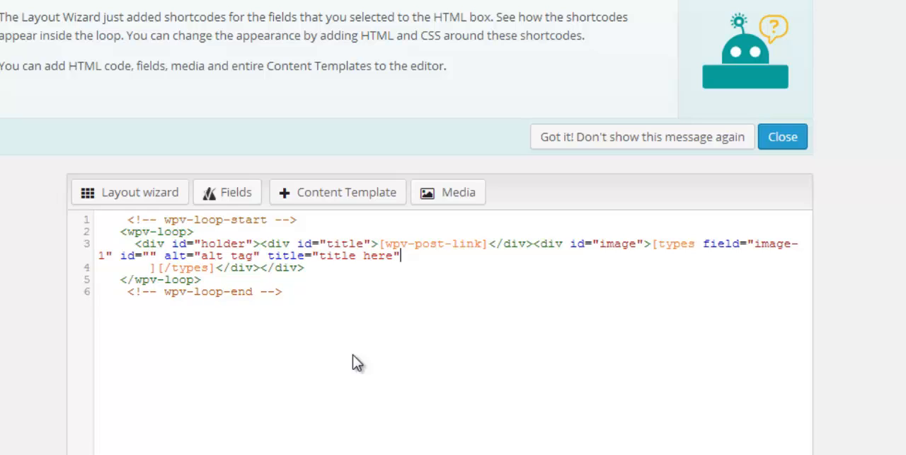
Remove the line break and spaces before the image shortcode's closing bracket and update the layout
left_click(151, 268)
key("Return")
key("BackSpace")
key("BackSpace")
key("BackSpace")
key("BackSpace")
key("BackSpace")
key("BackSpace")
key("BackSpace")
key("BackSpace")
key("BackSpace")
key("BackSpace")
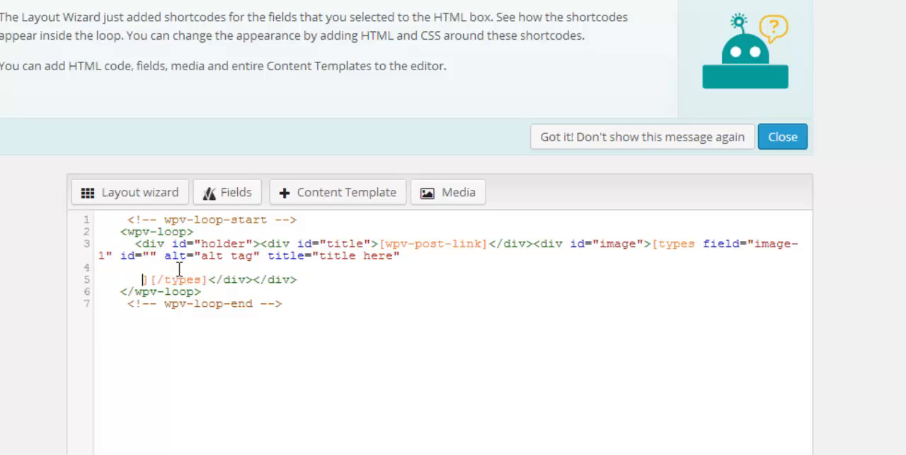
key("BackSpace")
key("BackSpace")
key("BackSpace")
key("BackSpace")
key("BackSpace")
key("BackSpace")
key("BackSpace")
key("BackSpace")
key("BackSpace")
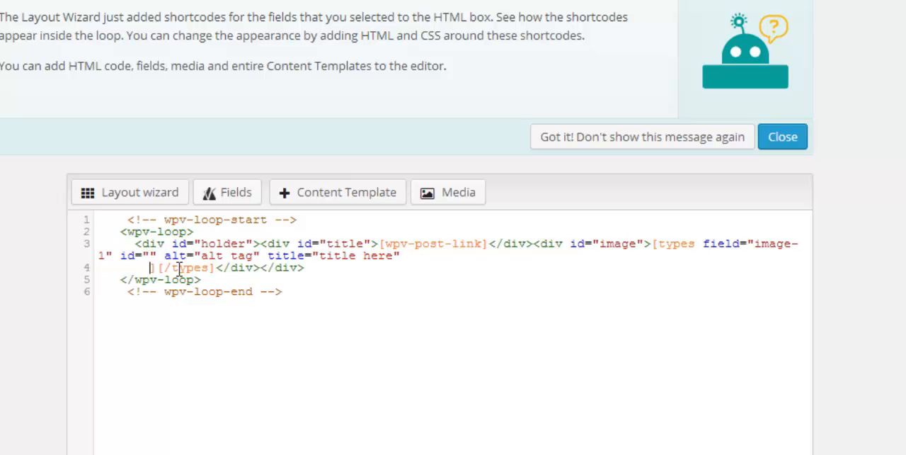
key("BackSpace")
key("BackSpace")
key("BackSpace")
key("BackSpace")
key("BackSpace")
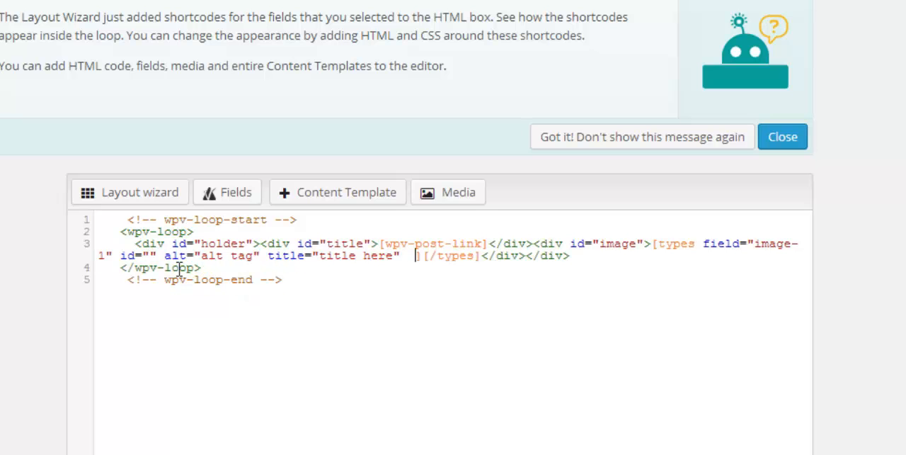
scroll(820, 315, "down", 6)
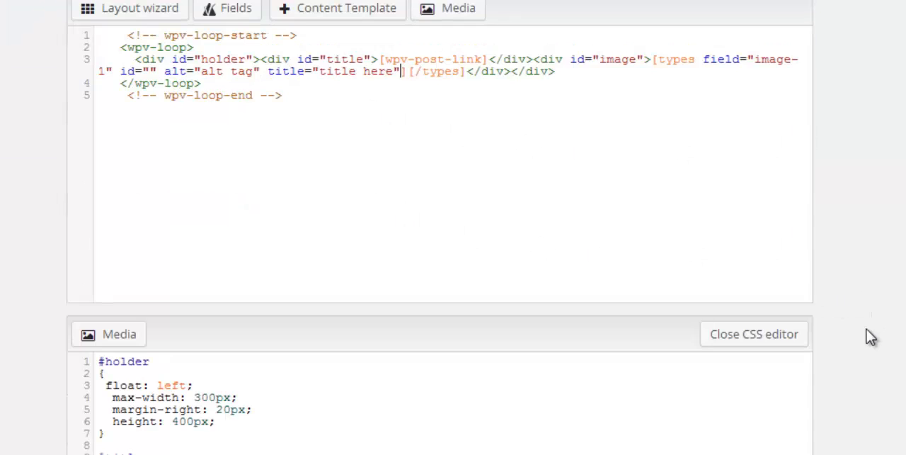
left_click(783, 439)
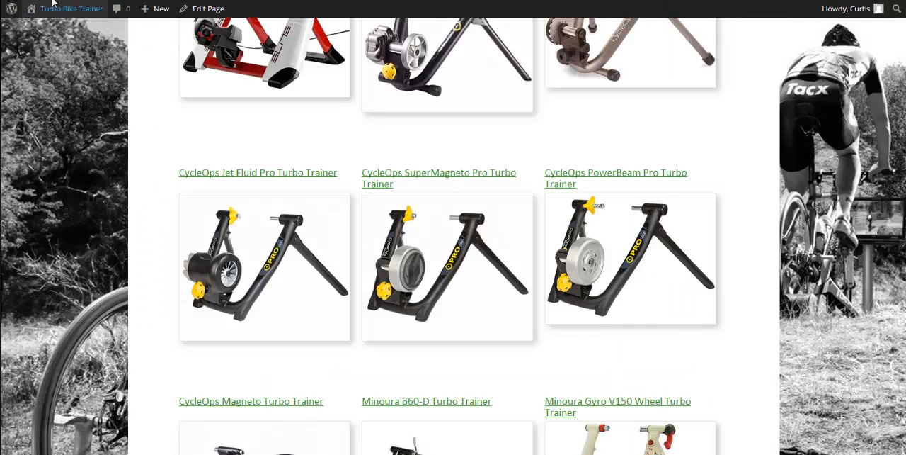
Reload the gallery page, check the tooltip on the CycleOps trainer images and return to the View editor
key("F5")
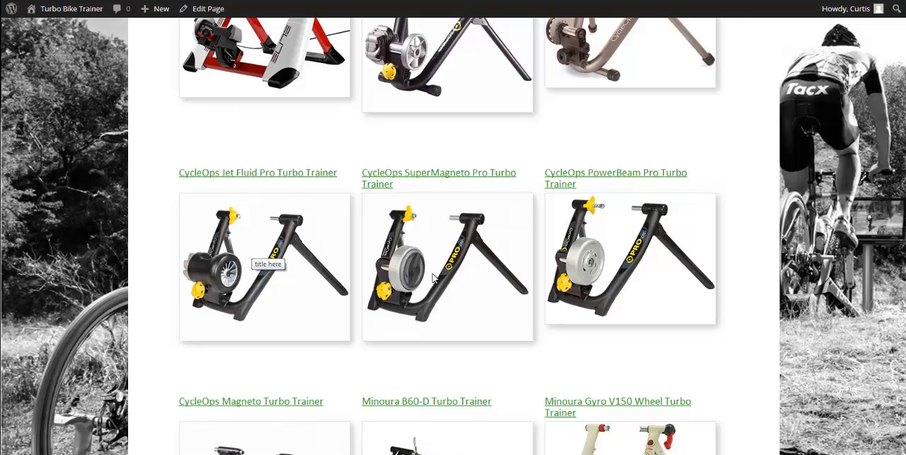
scroll(506, 241, "down", 2)
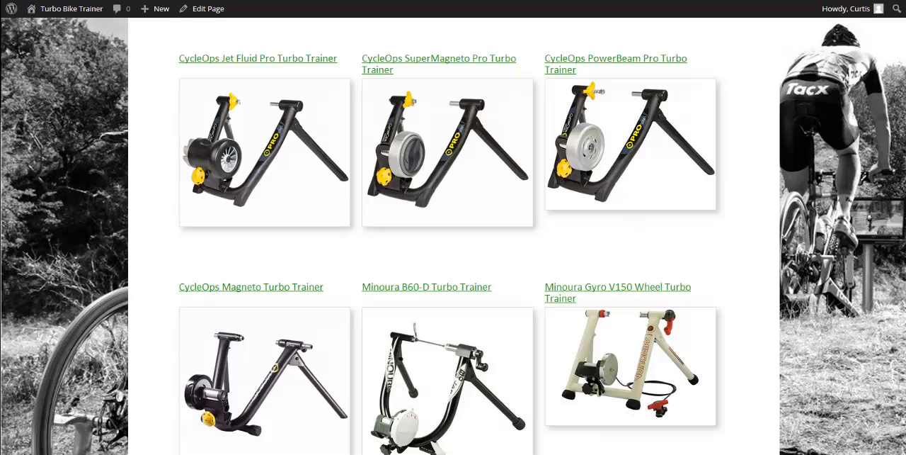
key("ctrl+Tab")
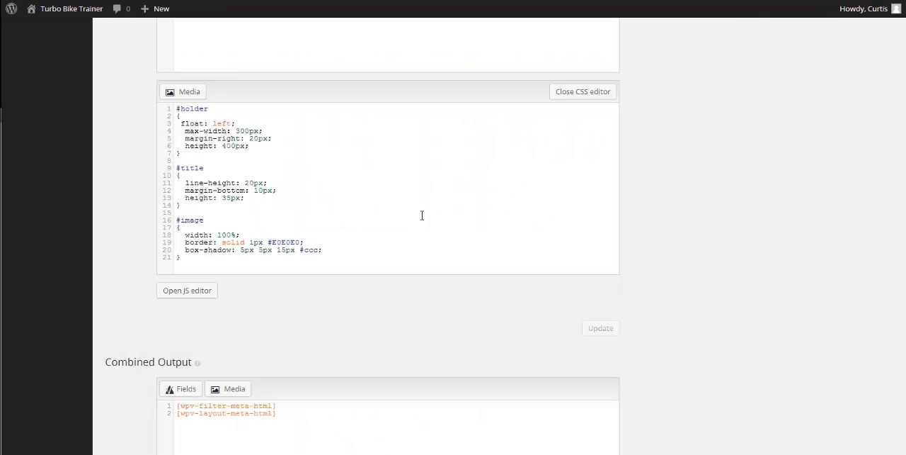
Replace the placeholder text in the image shortcode's title attribute with the post Title shortcode [wpv-post-title]
scroll(396, 242, "up", 5)
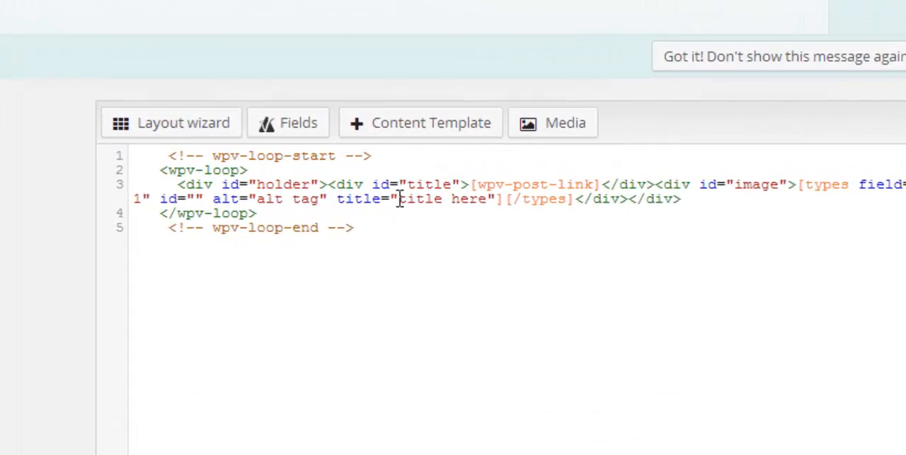
left_click_drag(313, 157, 340, 157)
left_click_drag(477, 209, 529, 223)
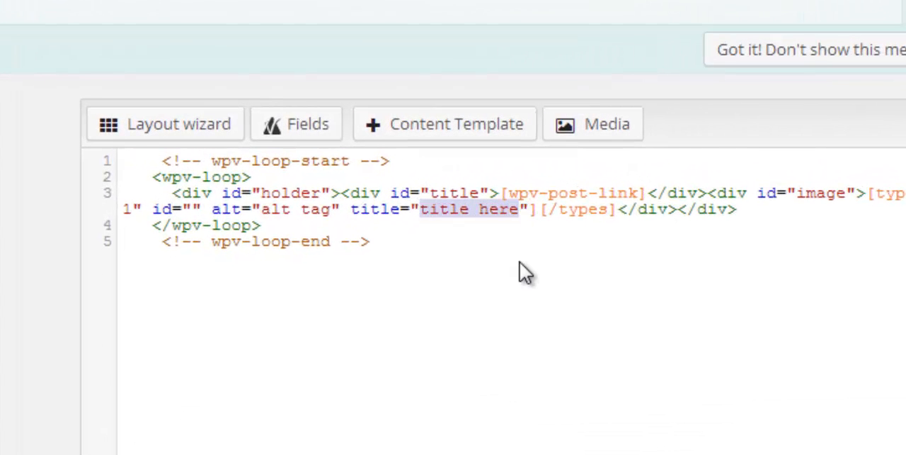
key("BackSpace")
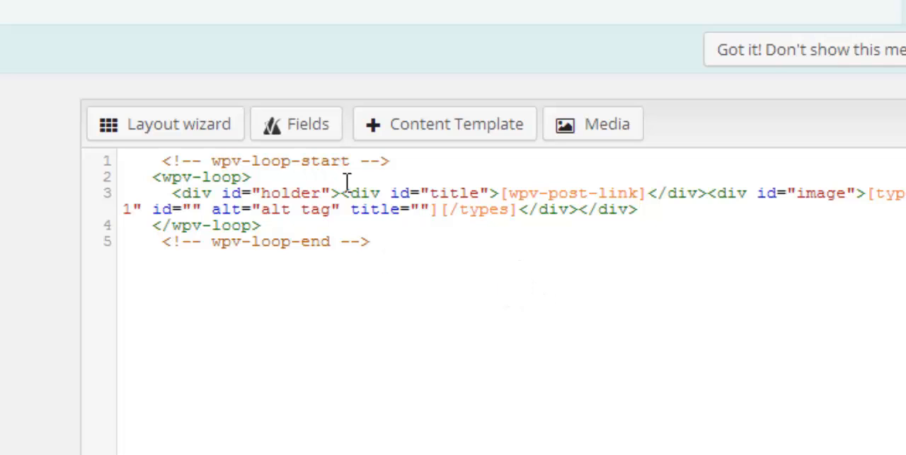
left_click(298, 132)
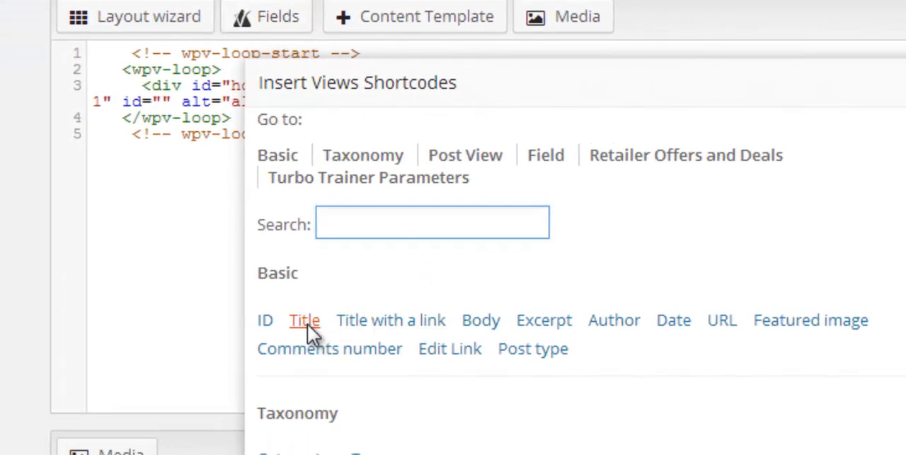
left_click(305, 322)
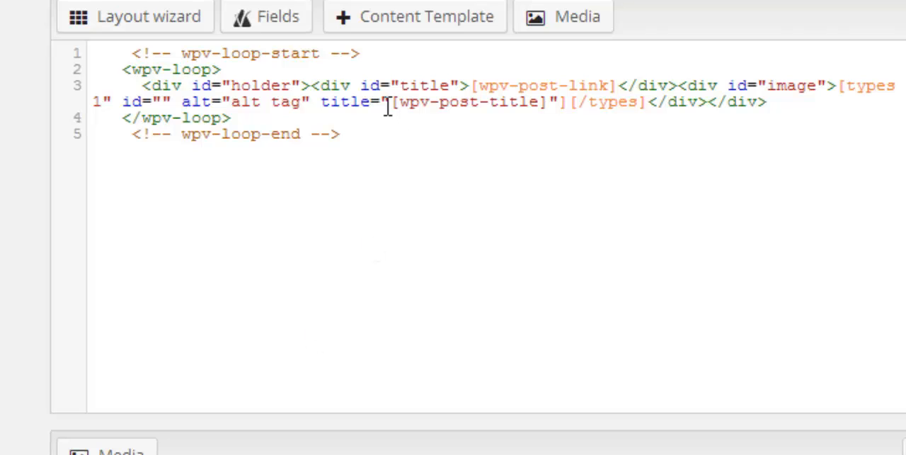
Copy [wpv-post-title] over the "alt tag" text in the image shortcode's alt attribute
left_click_drag(391, 101, 549, 102)
key("ctrl+c")
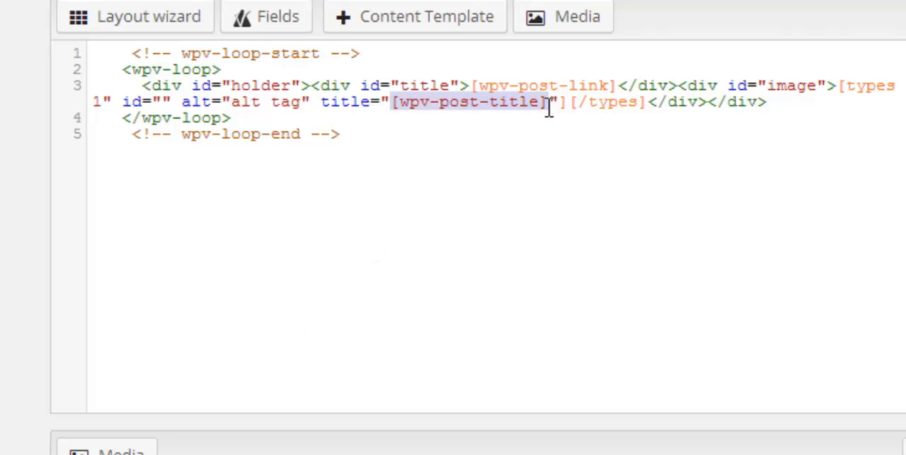
left_click_drag(233, 101, 301, 101)
key("ctrl+v")
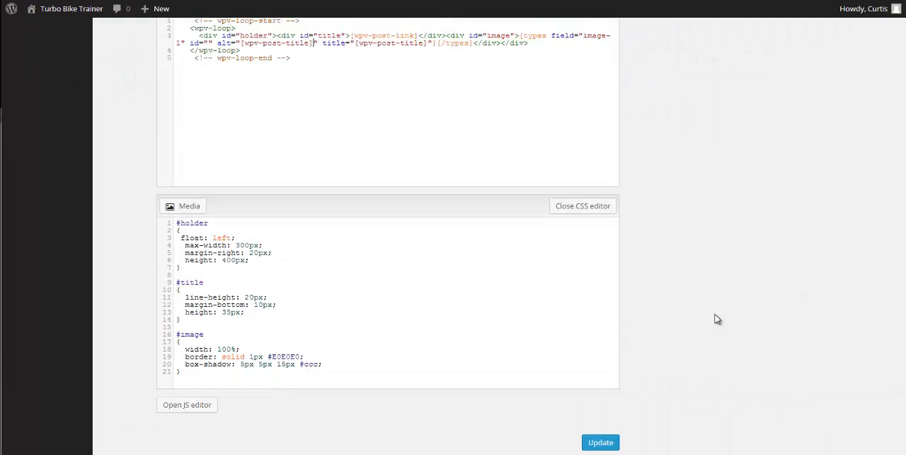
Update the layout and reload the gallery page to check the trainer images' tooltips
scroll(673, 354, "down", 1)
left_click(612, 386)
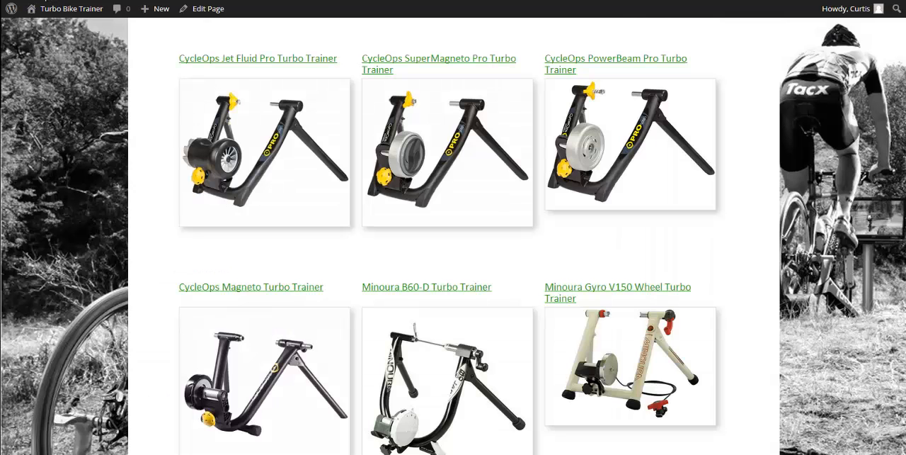
key("F5")
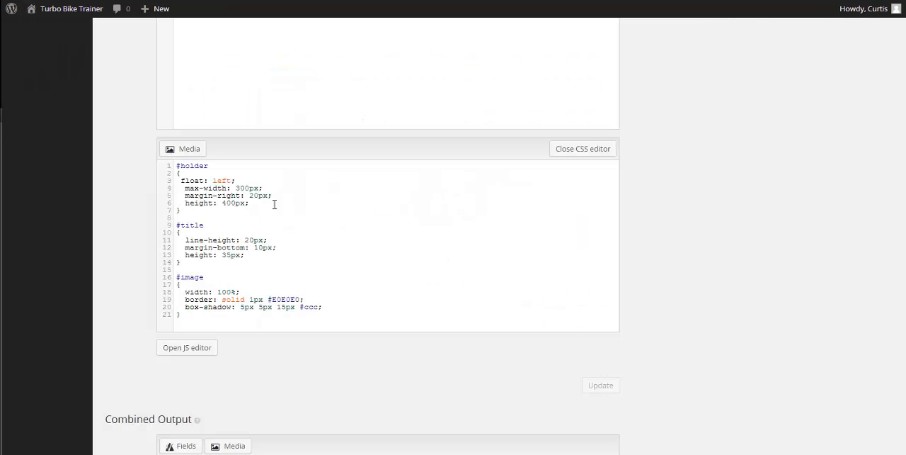
Insert an opening link tag <a href="[wpv-post-url]"> directly before the image-1 types shortcode, using the post URL shortcode
scroll(342, 237, "up", 3)
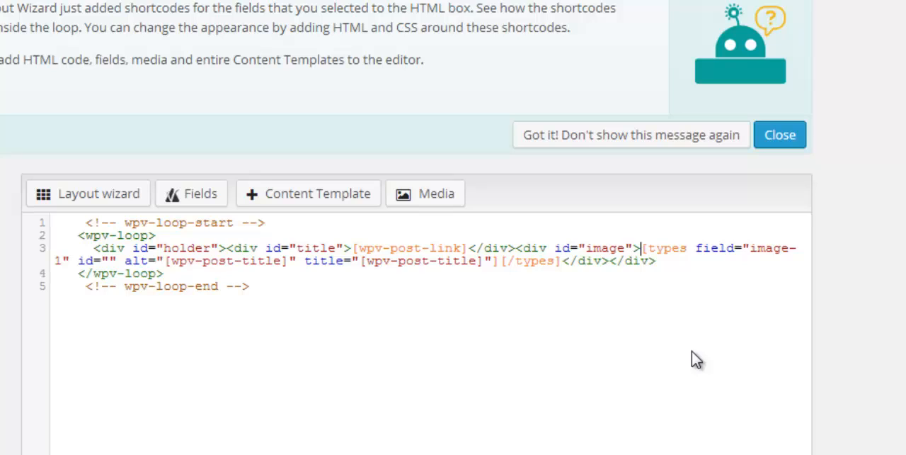
type("<")
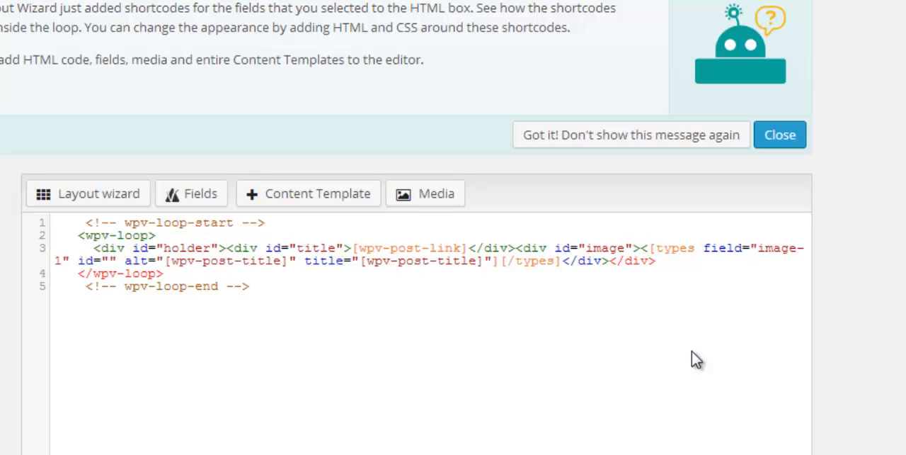
type("a href")
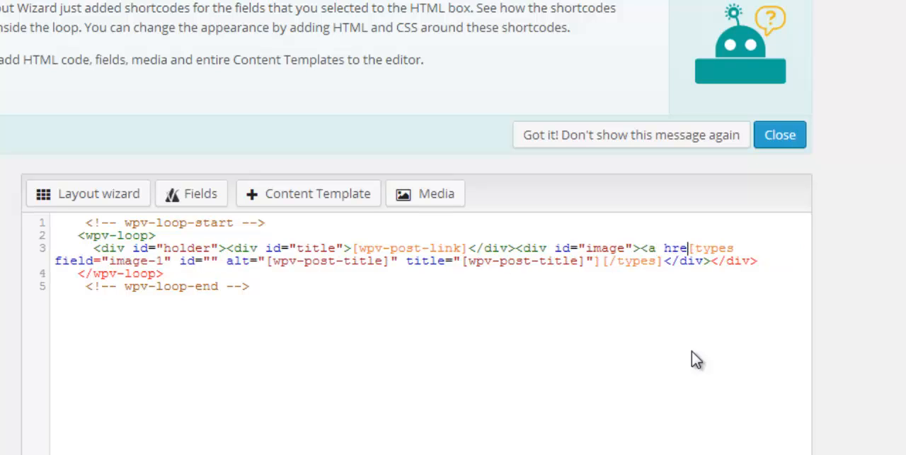
type("=\"")
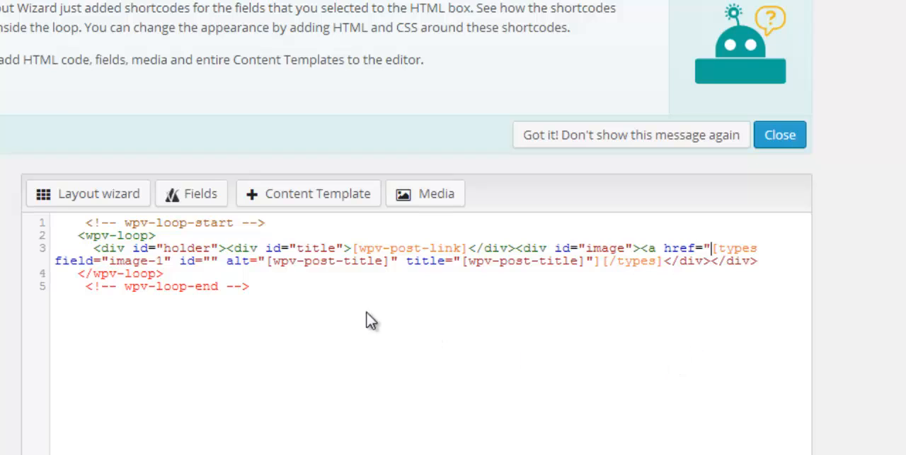
left_click(177, 198)
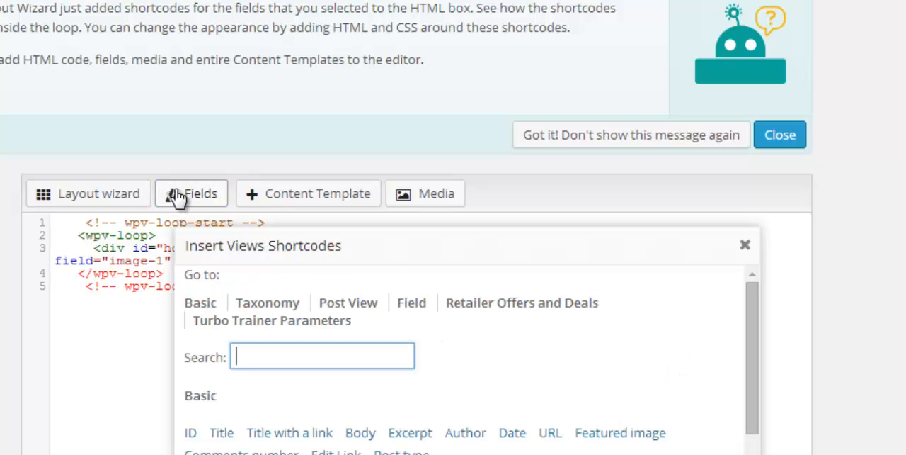
left_click(550, 433)
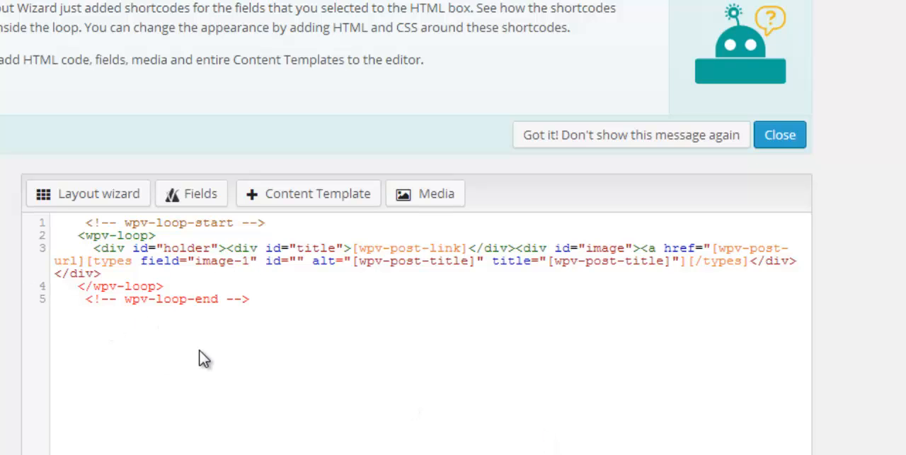
type("\">")
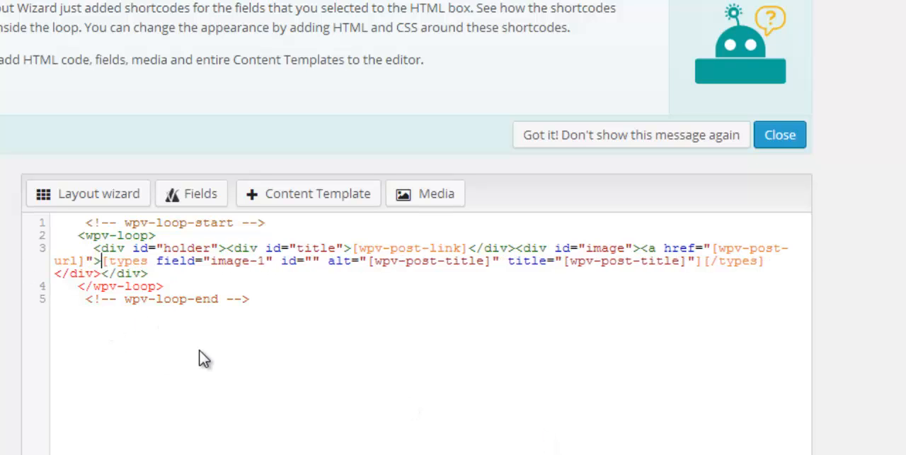
Close the image link by adding </a> after the [/types] tag
left_click(777, 259)
key("Right")
type("</a>")
scroll(763, 361, "down", 5)
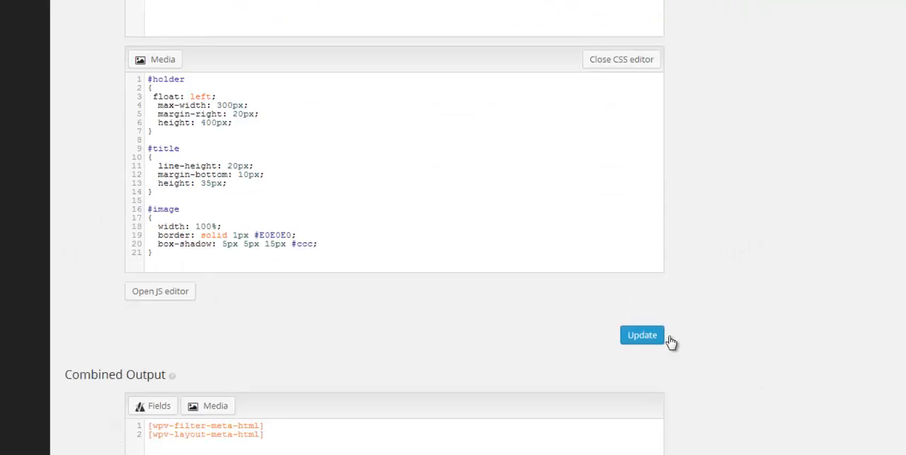
Update the layout containing the linked images and reload the gallery page to look through the trainer images
left_click(648, 339)
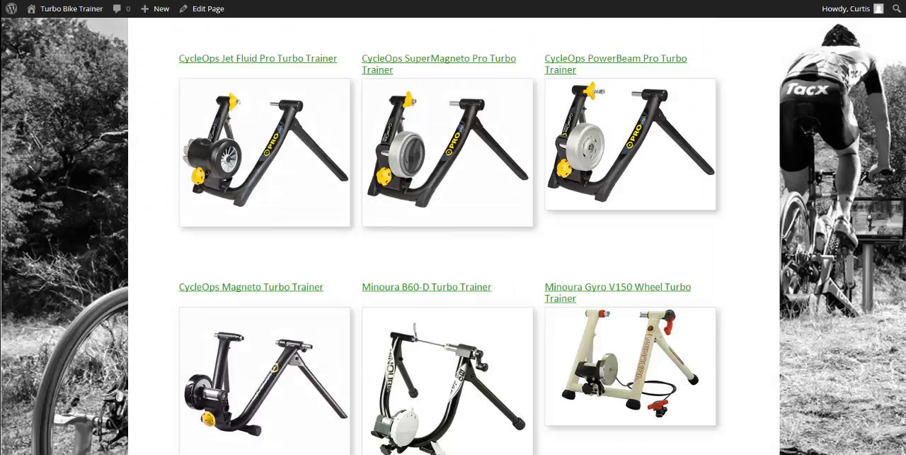
key("F5")
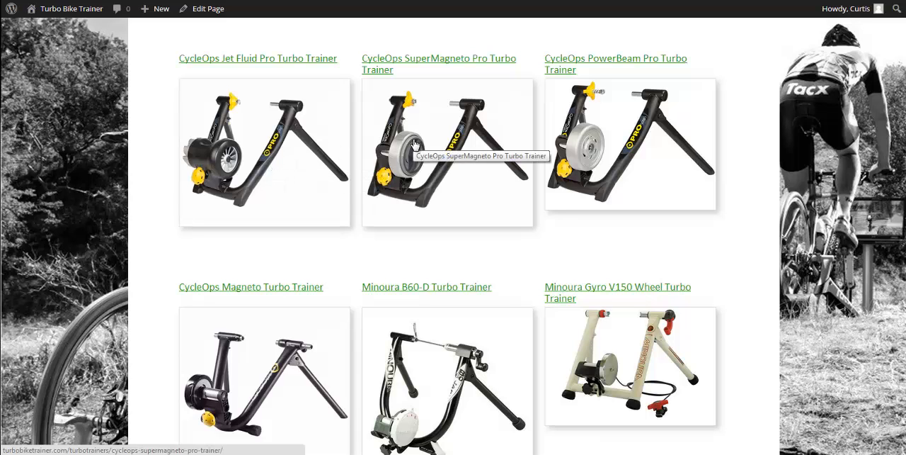
scroll(430, 170, "up", 4)
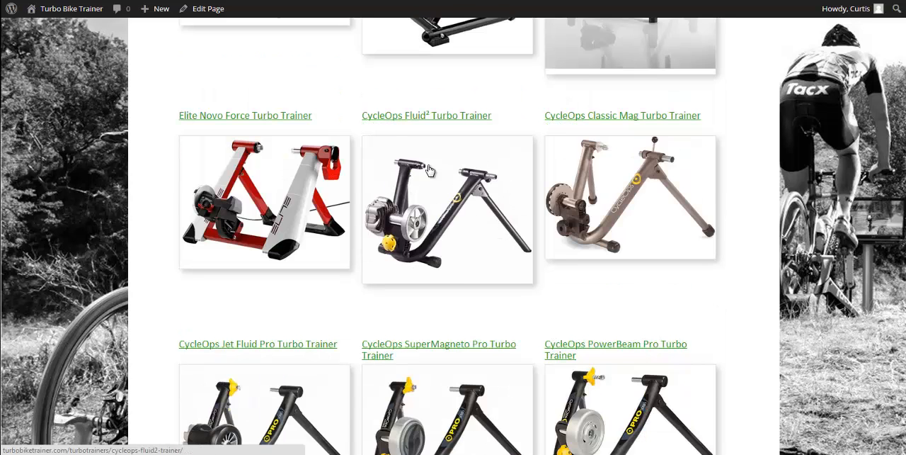
scroll(332, 119, "up", 10)
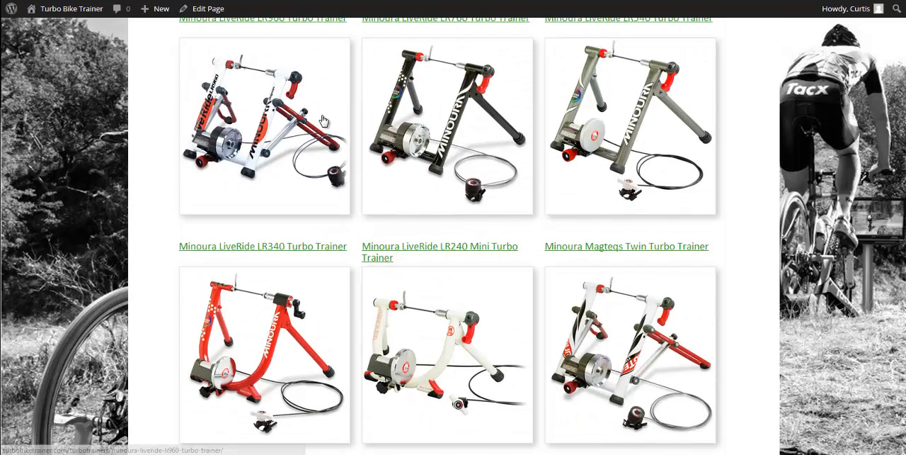
scroll(319, 138, "up", 1)
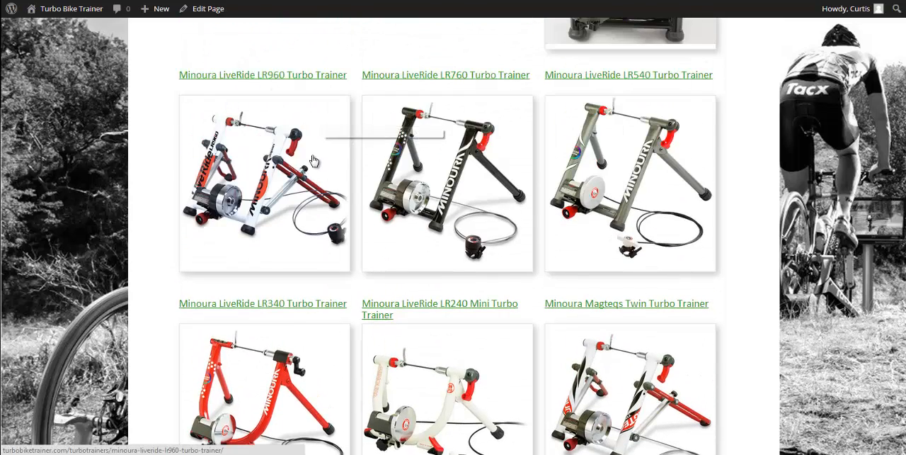
Test the Minoura LiveRide LR960 image link by viewing the trainer page it opens, and return to the gallery
left_click(268, 165)
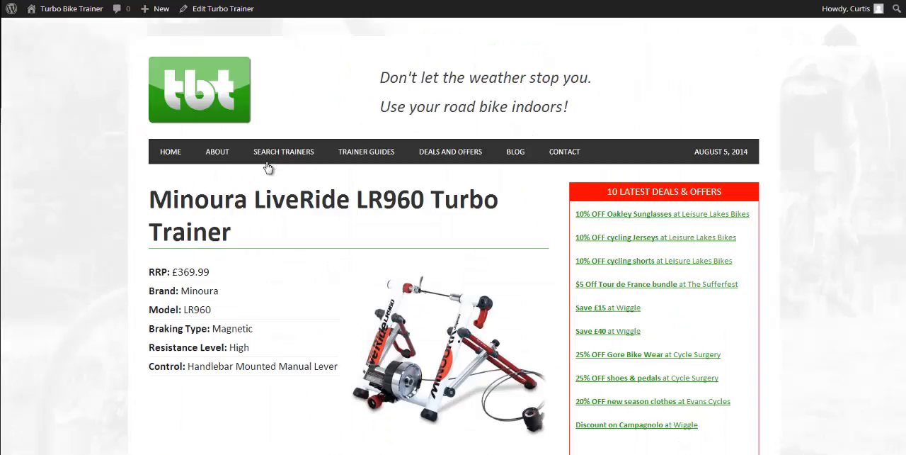
scroll(419, 184, "down", 6)
scroll(420, 184, "down", 3)
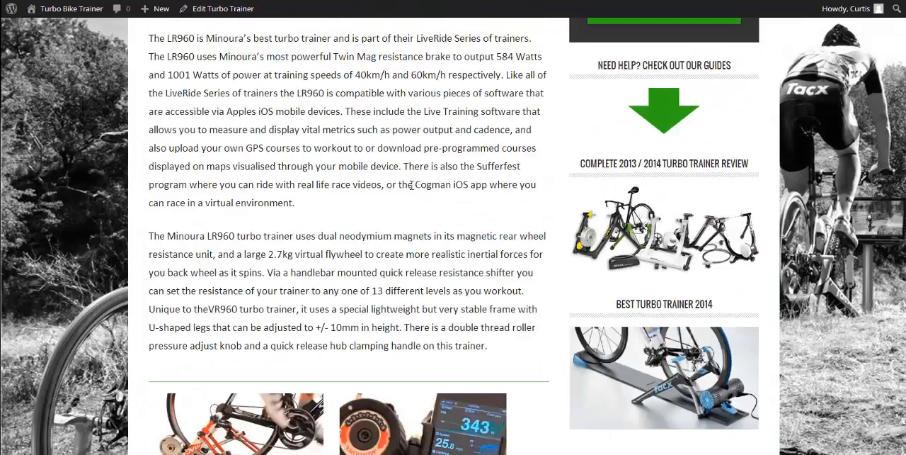
scroll(419, 184, "up", 2)
key("alt+Left")
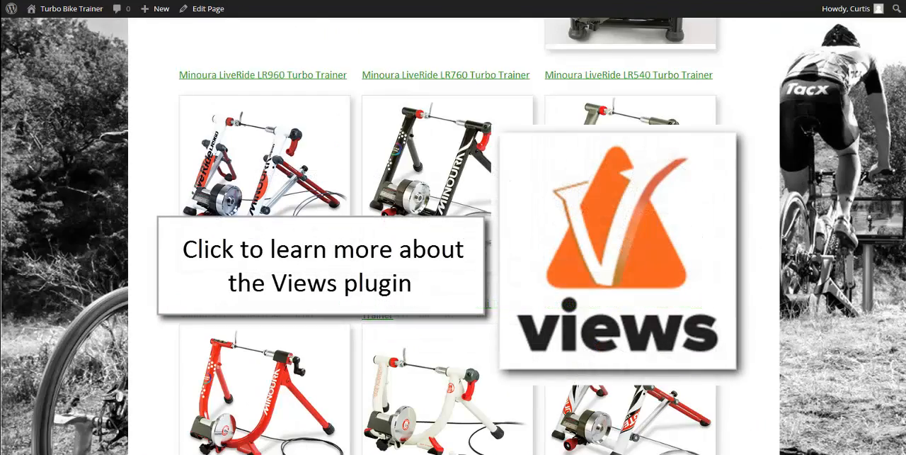
scroll(453, 234, "up", 7)
scroll(444, 234, "up", 10)
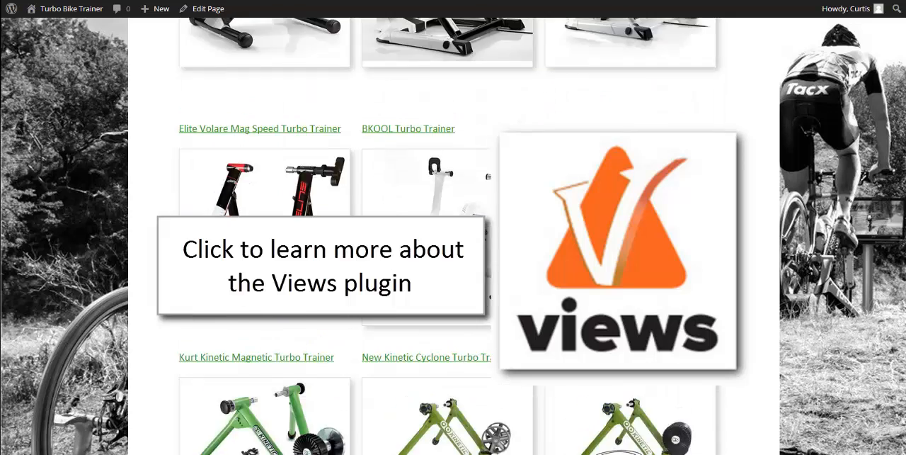
scroll(453, 234, "down", 3)
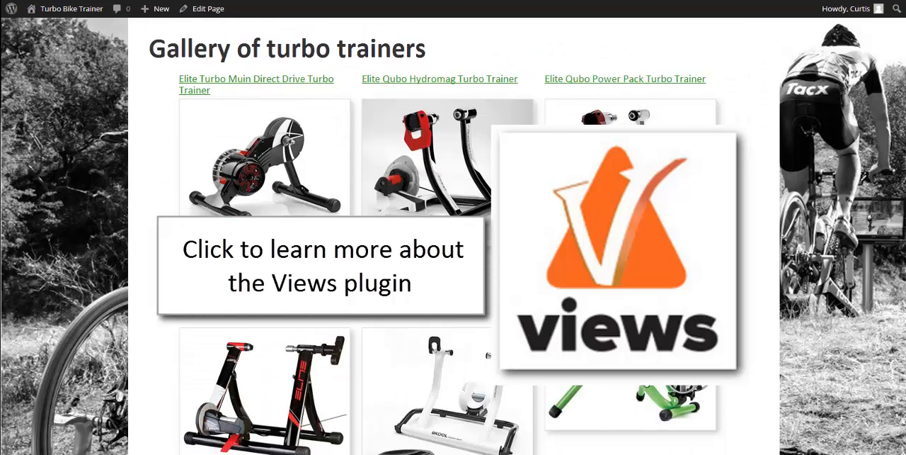
scroll(453, 234, "up", 1)
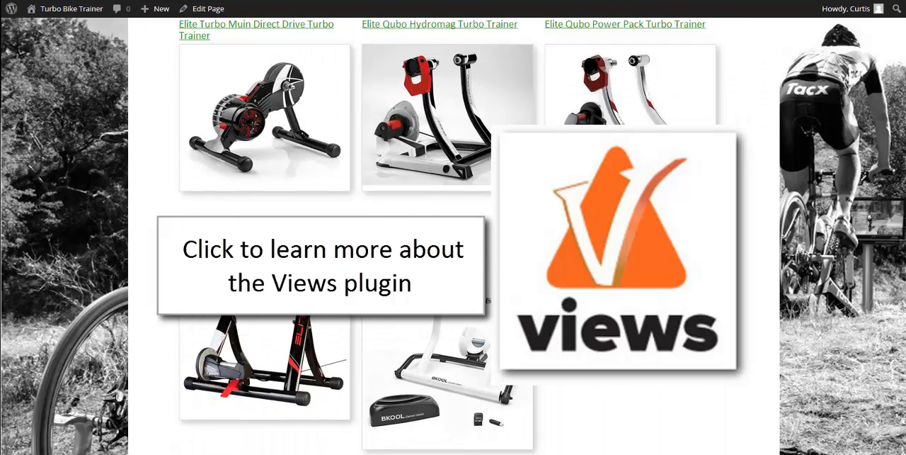